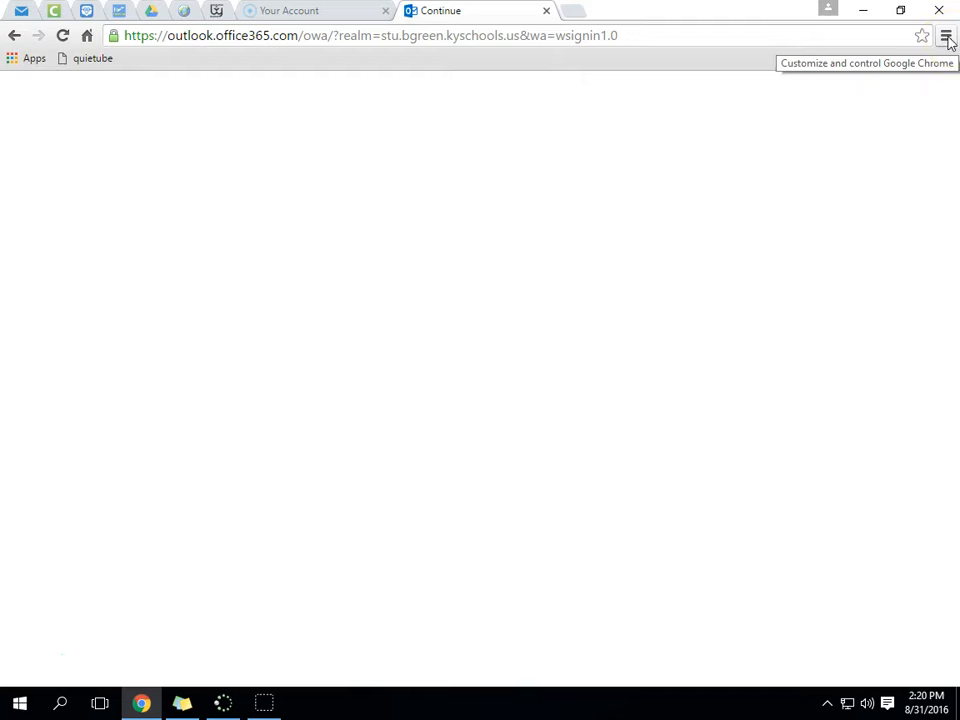
- Open Chrome's main menu over the blank Outlook sign-in tab
{"action": "left_click", "coordinate": [946, 38]}
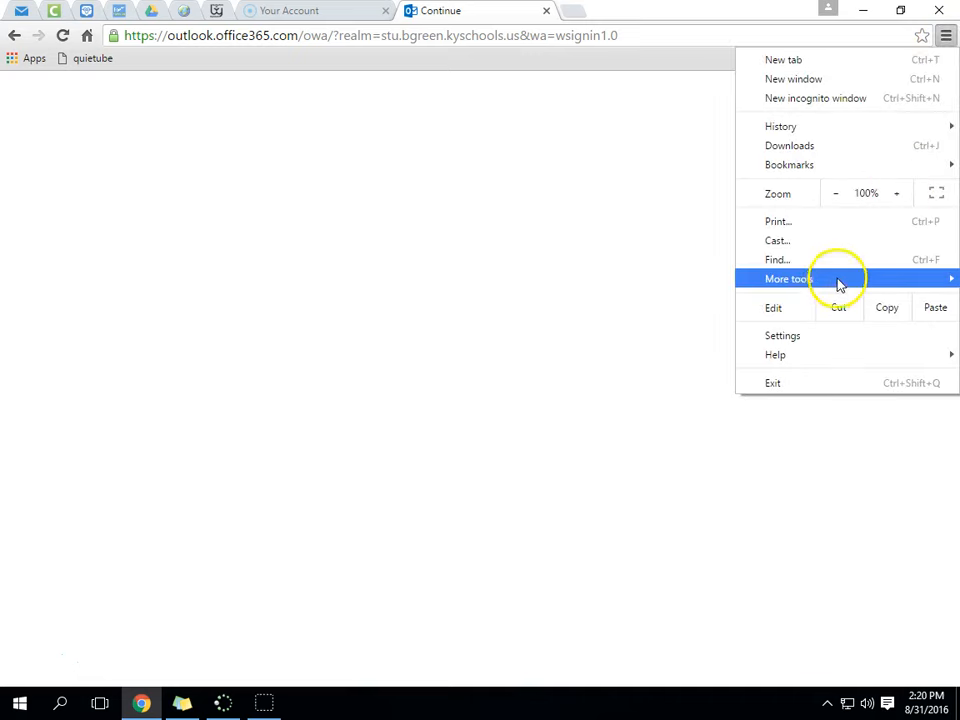
- Clear Chrome's history, downloads, cookies and cache from the beginning of time, then close Settings
{"action": "mouse_move", "coordinate": [834, 283]}
{"action": "left_click", "coordinate": [620, 328]}
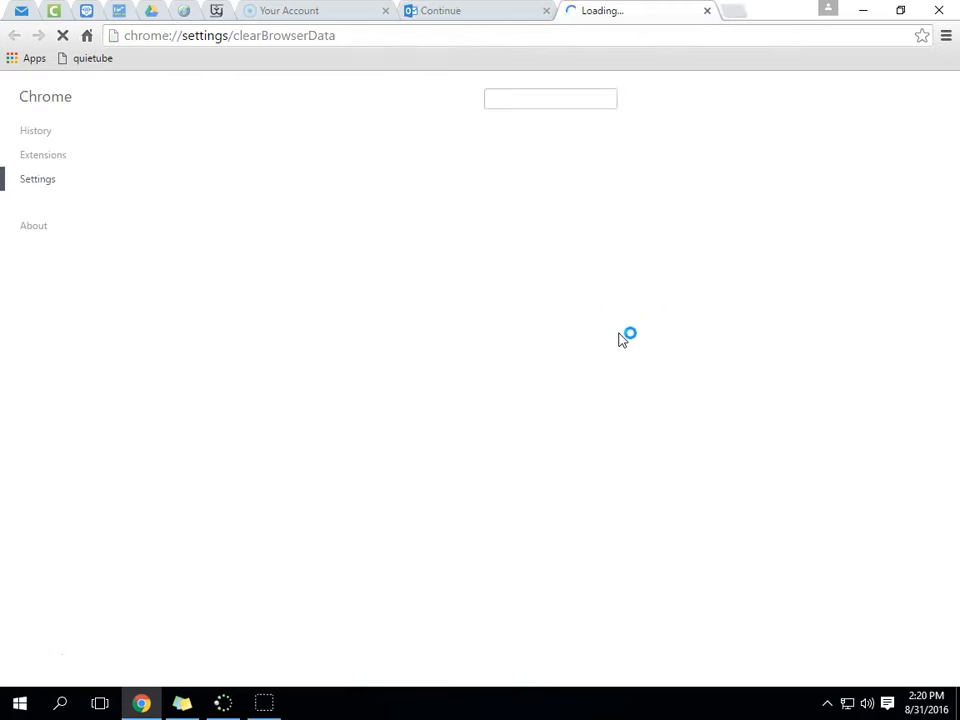
{"action": "left_click", "coordinate": [557, 248]}
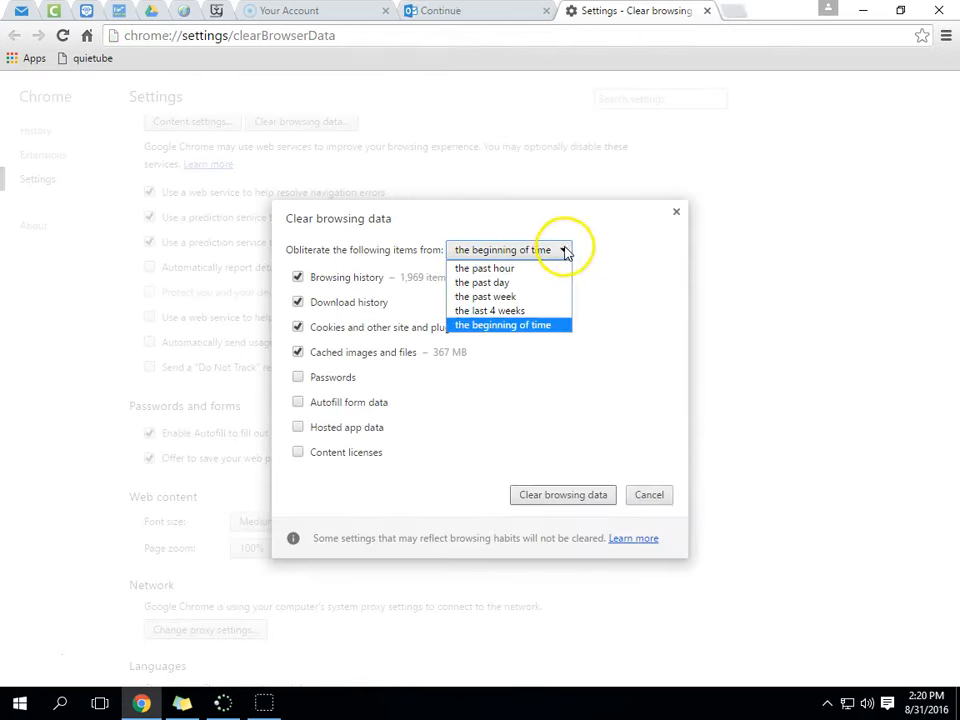
{"action": "left_click", "coordinate": [526, 328]}
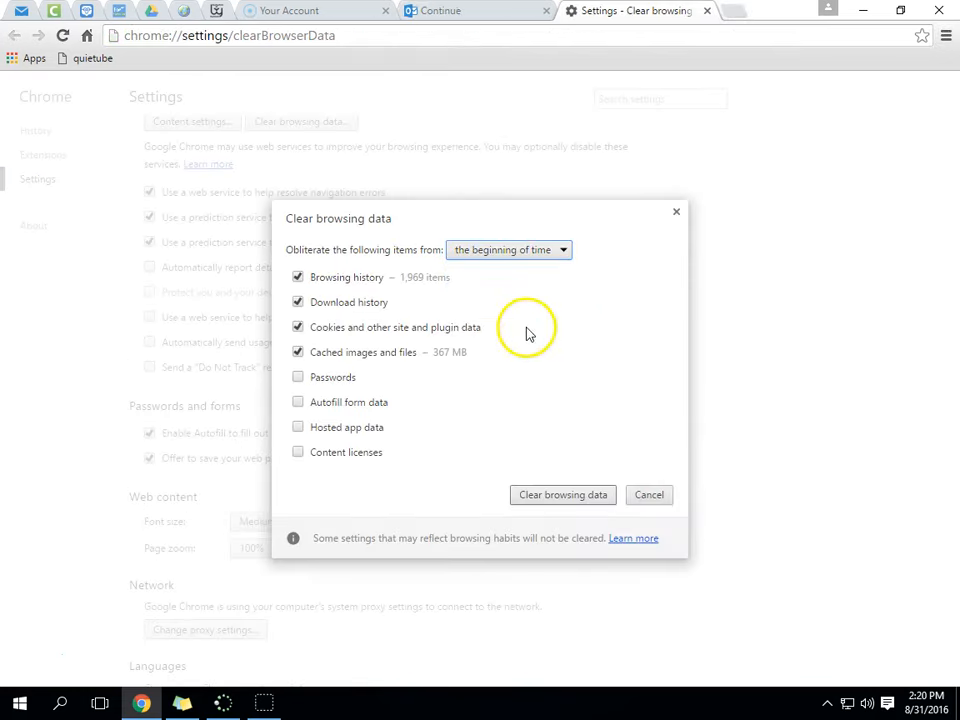
{"action": "left_click", "coordinate": [555, 498]}
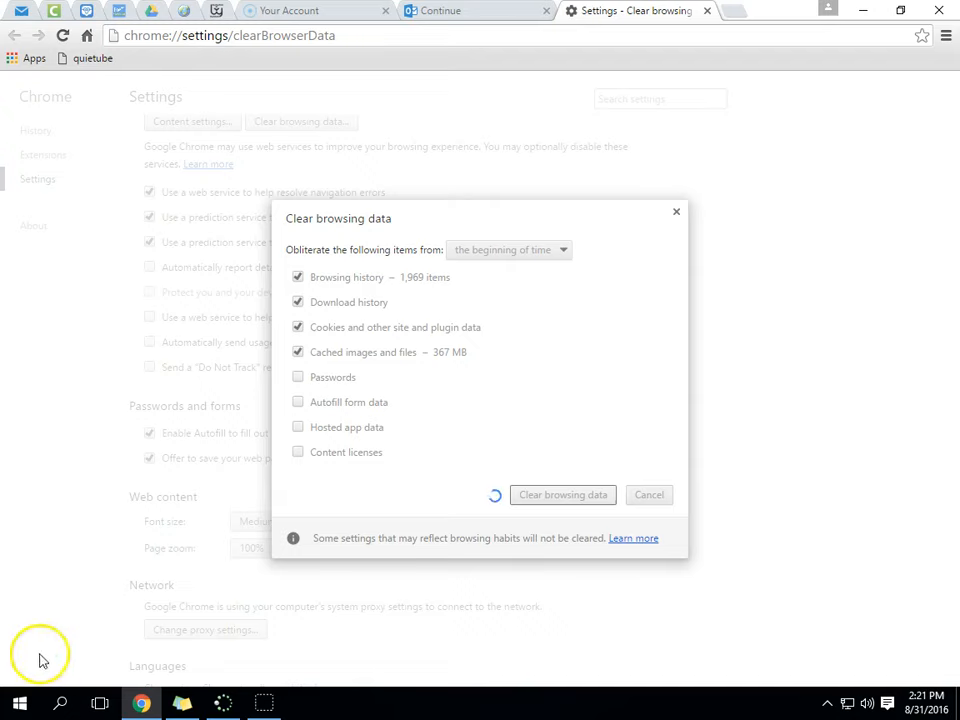
{"action": "left_click", "coordinate": [707, 11]}
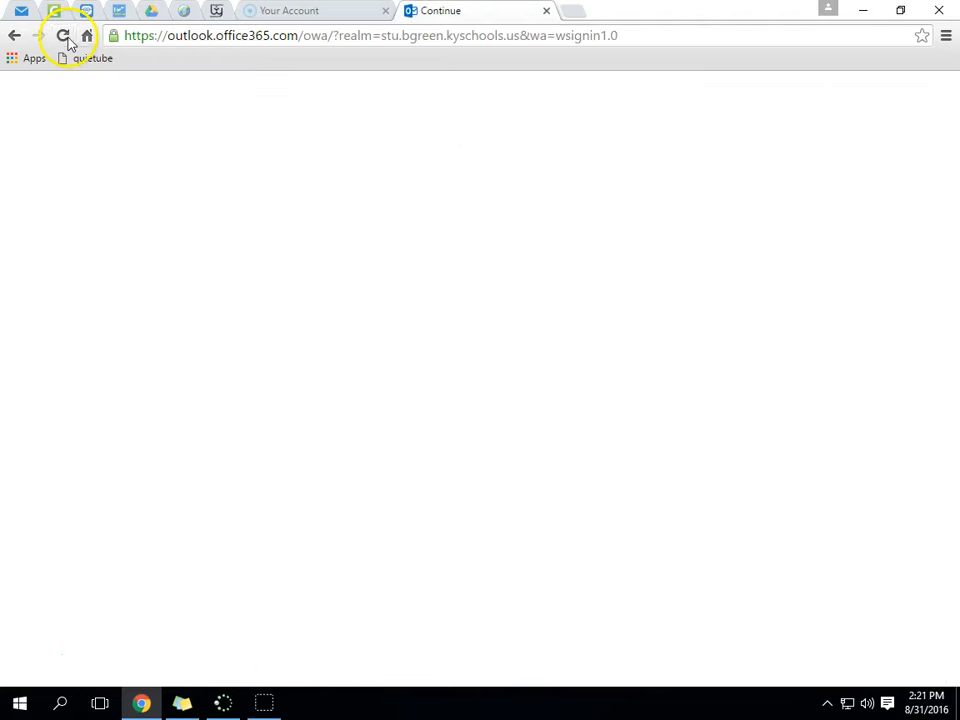
- Reload the stalled sign-in page and run an omnibox search for 'bgisd'
{"action": "left_click", "coordinate": [64, 37]}
{"action": "left_click", "coordinate": [544, 155]}
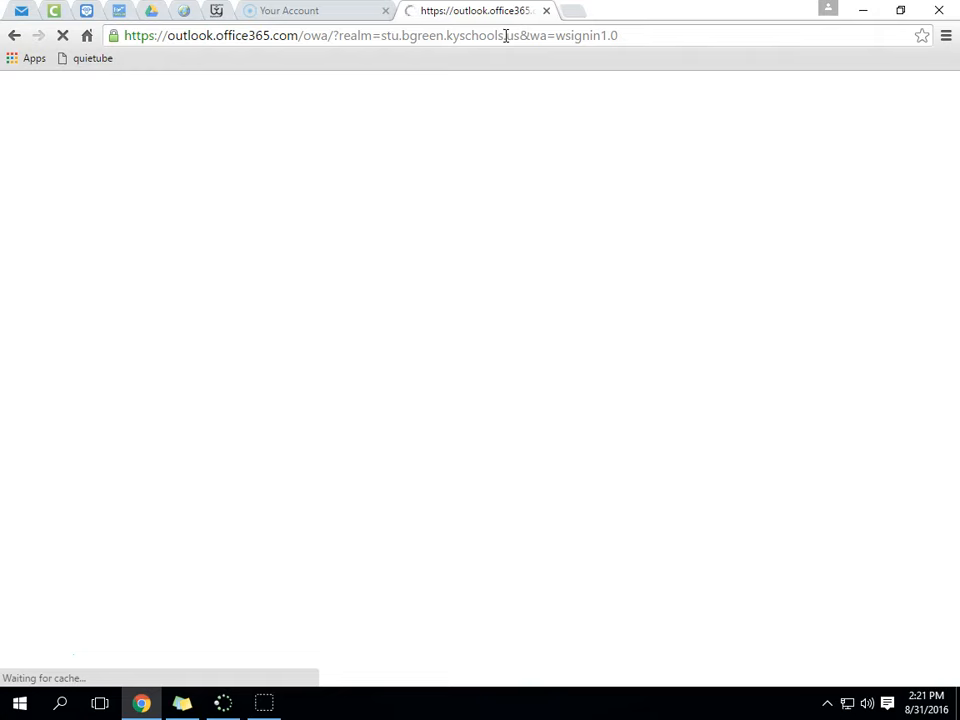
{"action": "left_click", "coordinate": [650, 37]}
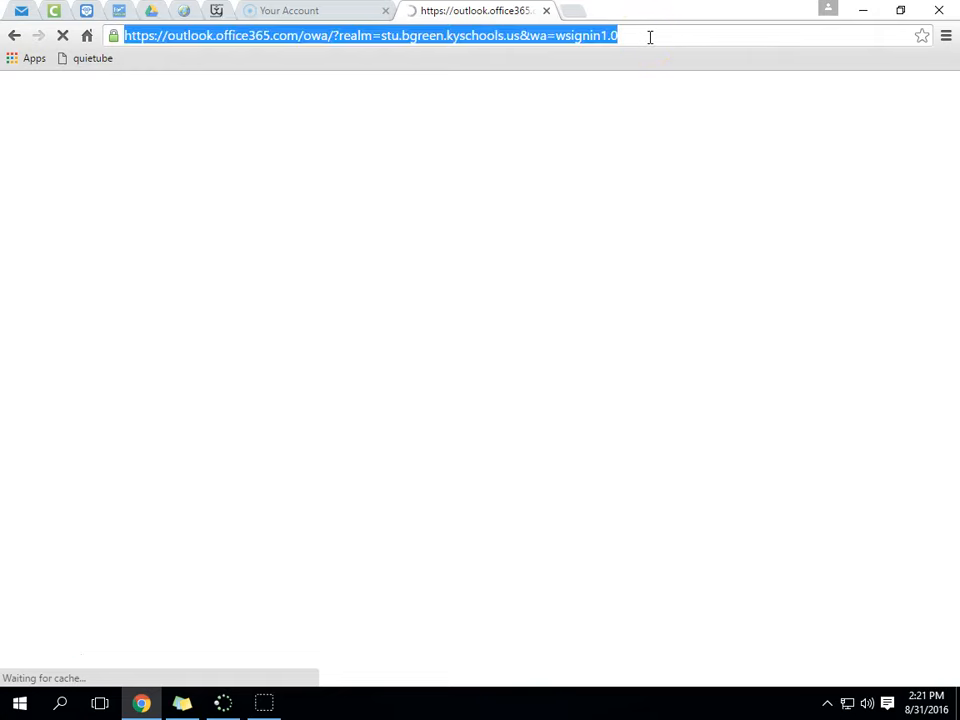
{"action": "type", "text": "bgisd"}
{"action": "key", "text": "Return"}
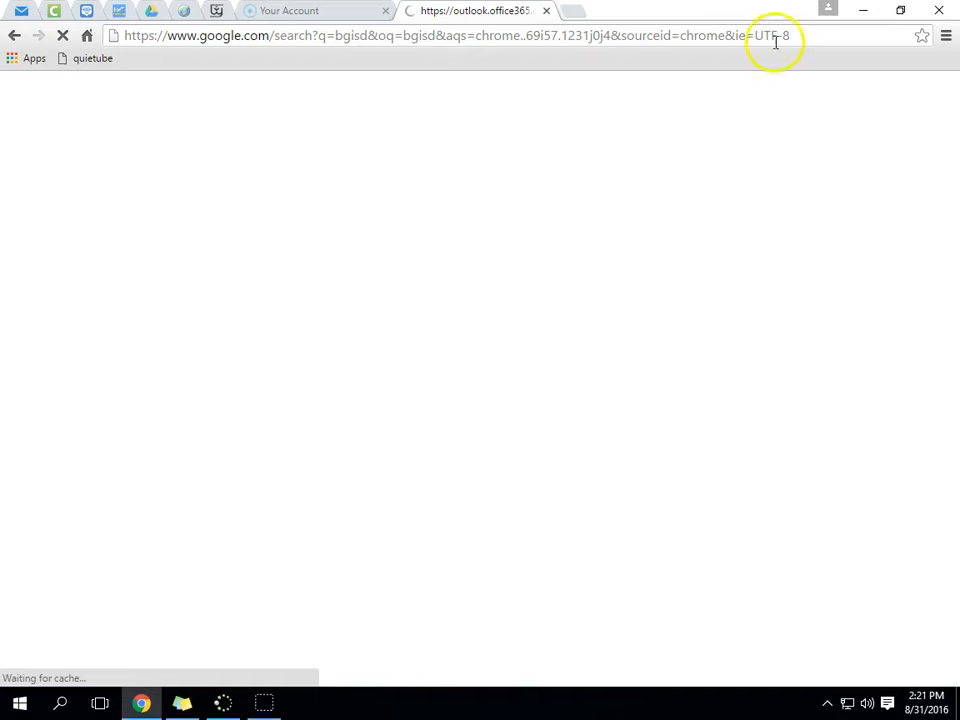
- Close the stalled loading tab and switch to the Outlook inbox tab
{"action": "left_click", "coordinate": [826, 37]}
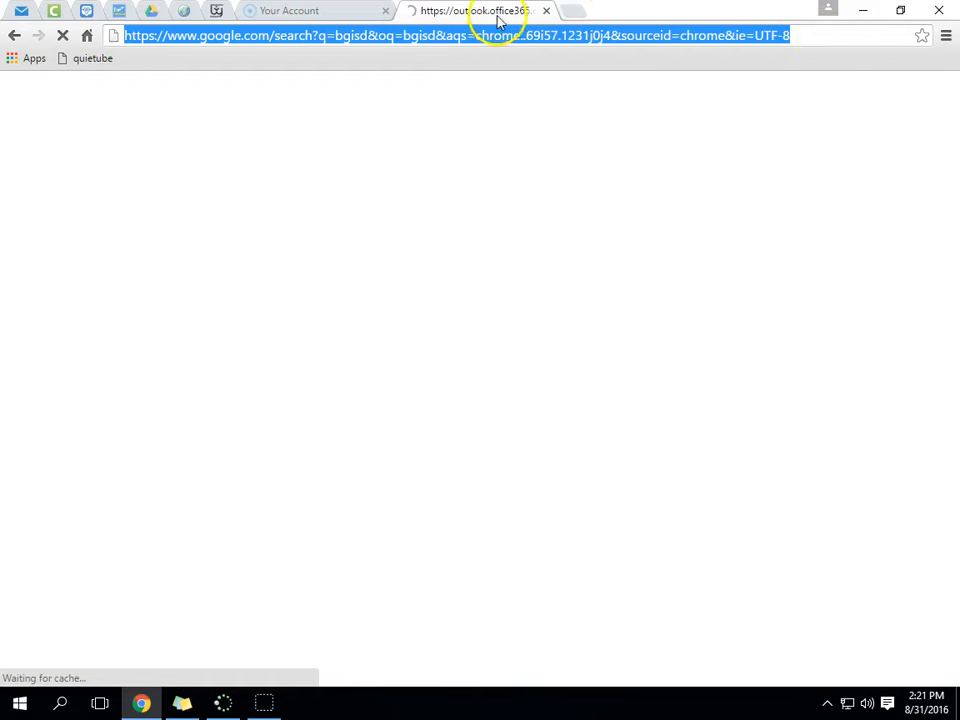
{"action": "left_click", "coordinate": [547, 12]}
{"action": "left_click", "coordinate": [21, 11]}
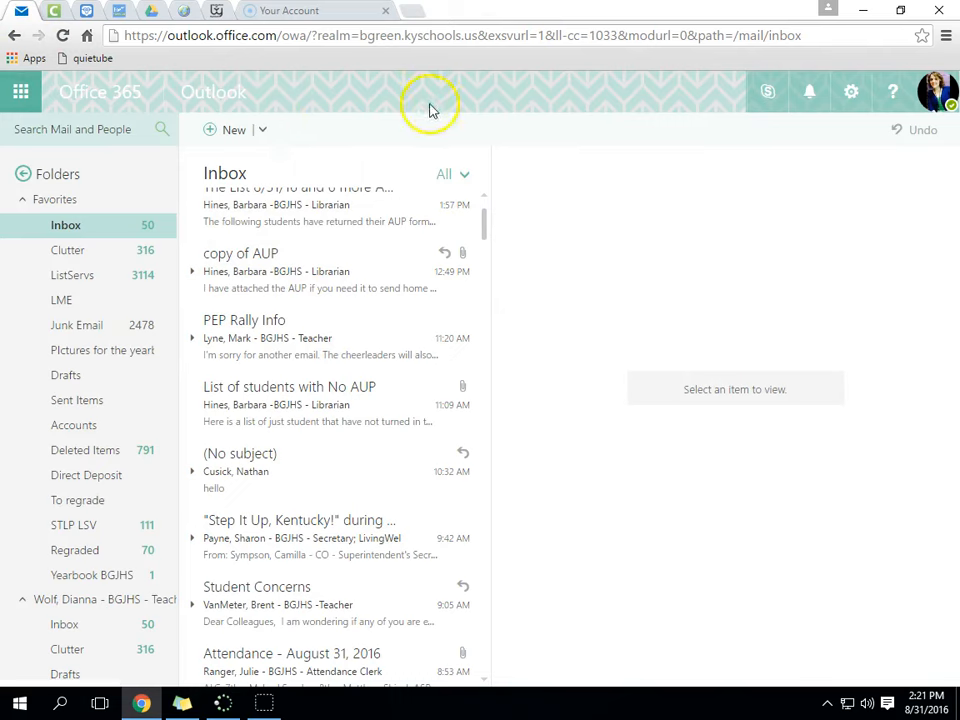
- Expand the complete folder tree, scroll through it, and open the Clutter folder
{"action": "left_click", "coordinate": [24, 176]}
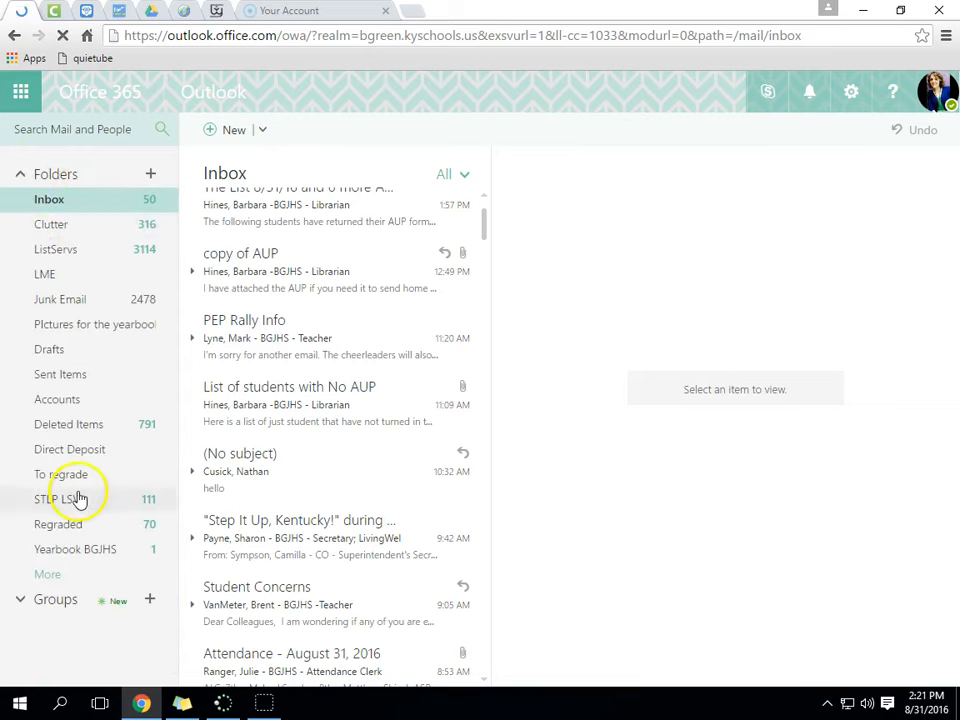
{"action": "left_click", "coordinate": [48, 577]}
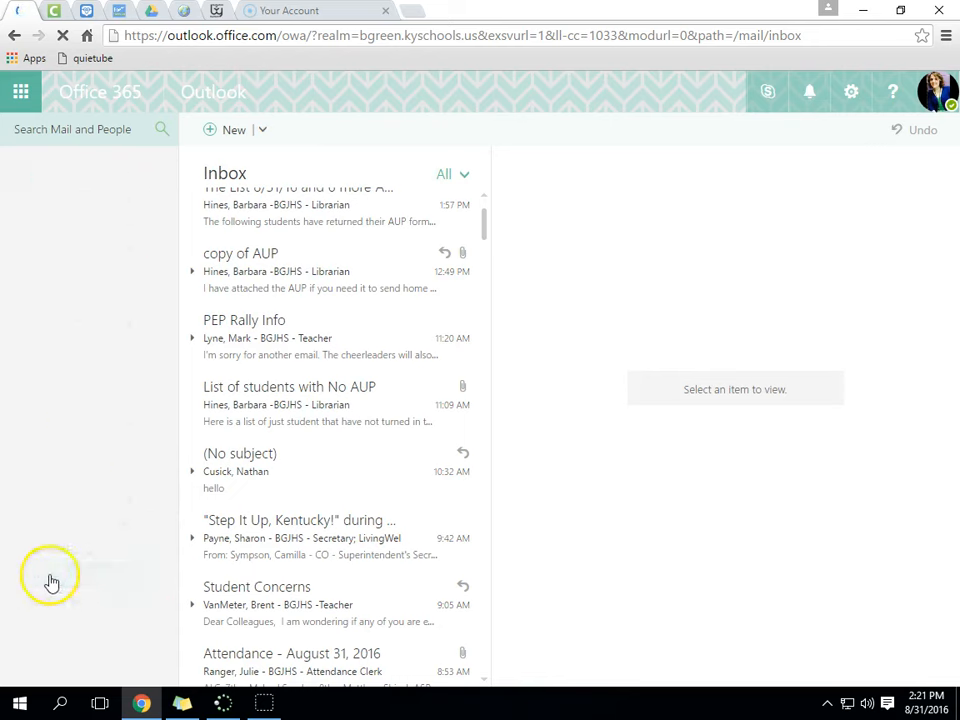
{"action": "scroll", "coordinate": [60, 435], "scroll_direction": "down", "scroll_amount": 3}
{"action": "scroll", "coordinate": [62, 445], "scroll_direction": "down", "scroll_amount": 5}
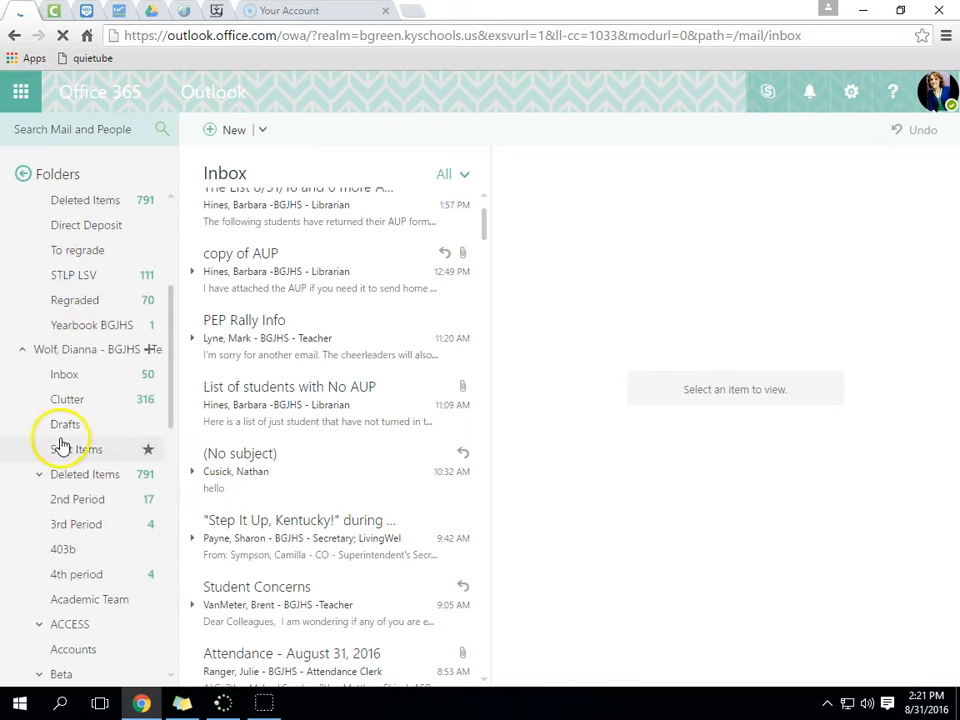
{"action": "scroll", "coordinate": [75, 410], "scroll_direction": "down", "scroll_amount": 3}
{"action": "scroll", "coordinate": [78, 408], "scroll_direction": "up", "scroll_amount": 10}
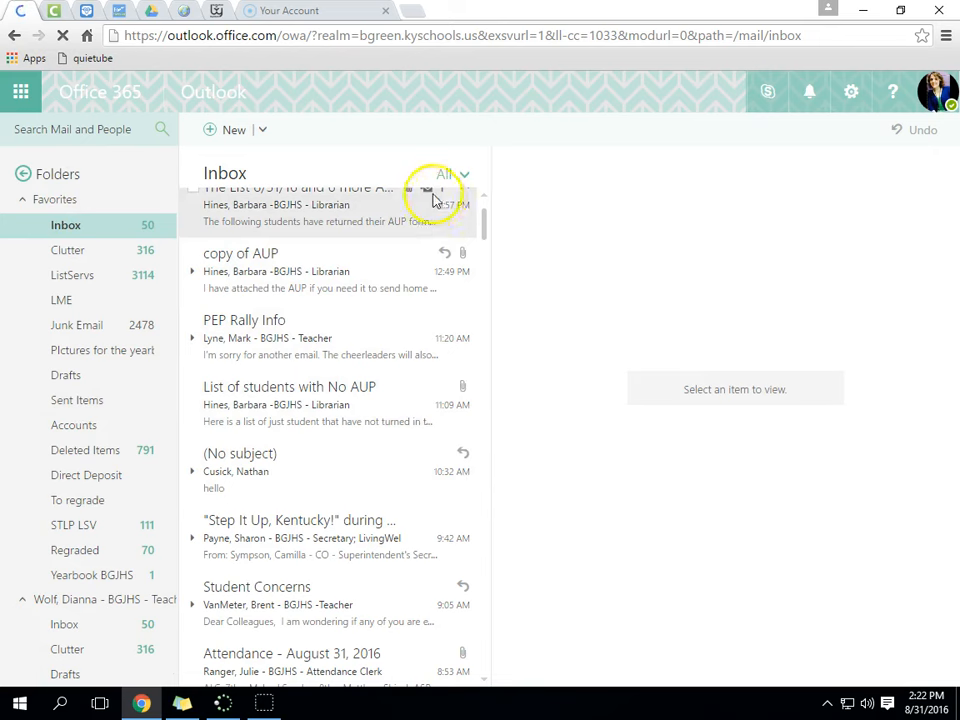
{"action": "left_click", "coordinate": [82, 255]}
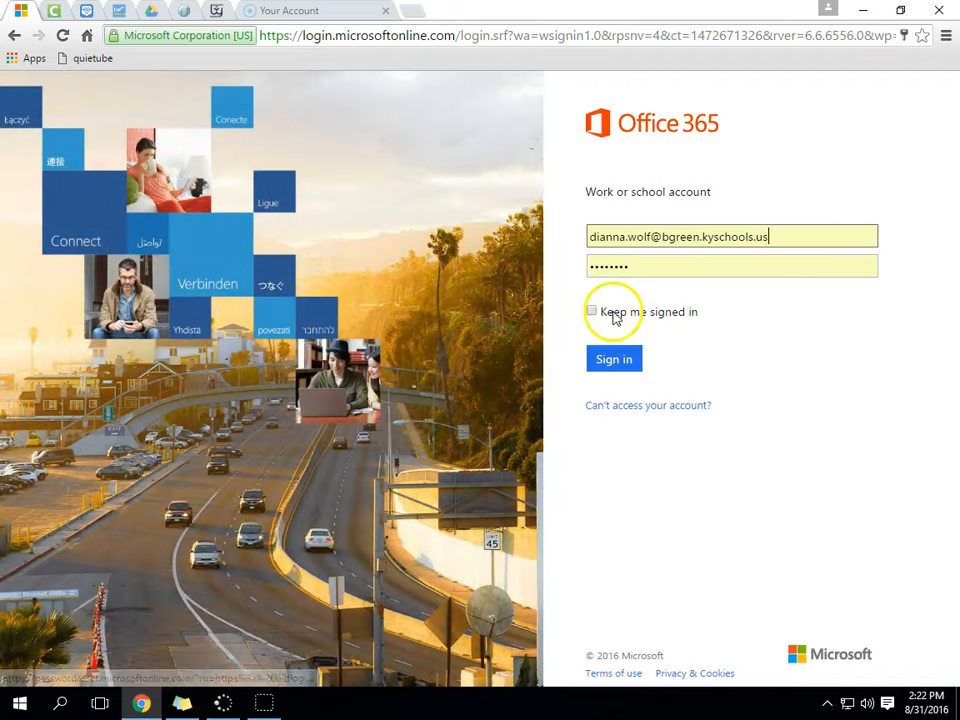
- Tick 'Keep me signed in' and sign in with the remembered account
{"action": "left_click", "coordinate": [593, 312]}
{"action": "left_click", "coordinate": [628, 366]}
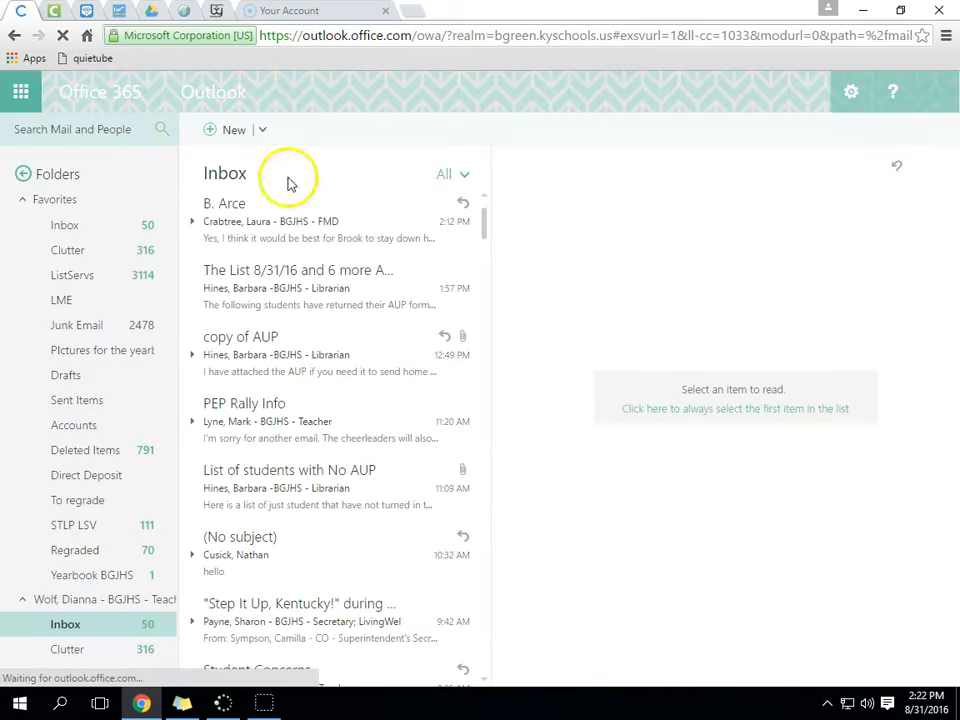
- Step through the Clutter, Drafts, Sent Items and Deleted Items folders in turn
{"action": "mouse_move", "coordinate": [486, 232]}
{"action": "left_mouse_down"}
{"action": "mouse_move", "coordinate": [485, 243]}
{"action": "mouse_move", "coordinate": [485, 231]}
{"action": "left_mouse_up"}
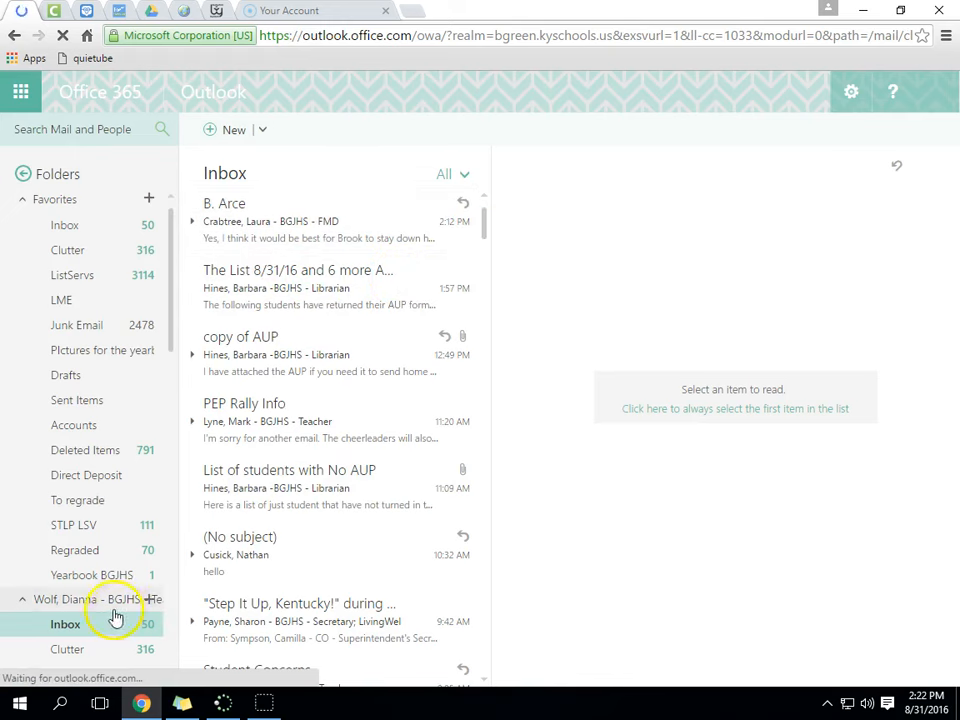
{"action": "left_click_drag", "start_coordinate": [167, 291], "coordinate": [175, 356]}
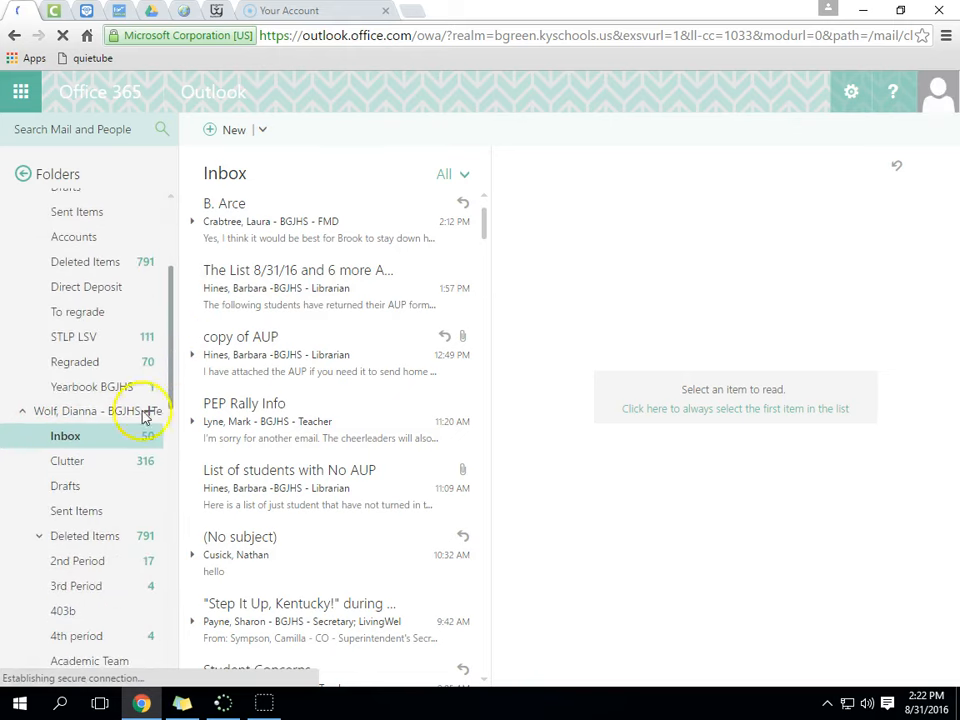
{"action": "left_click", "coordinate": [71, 467]}
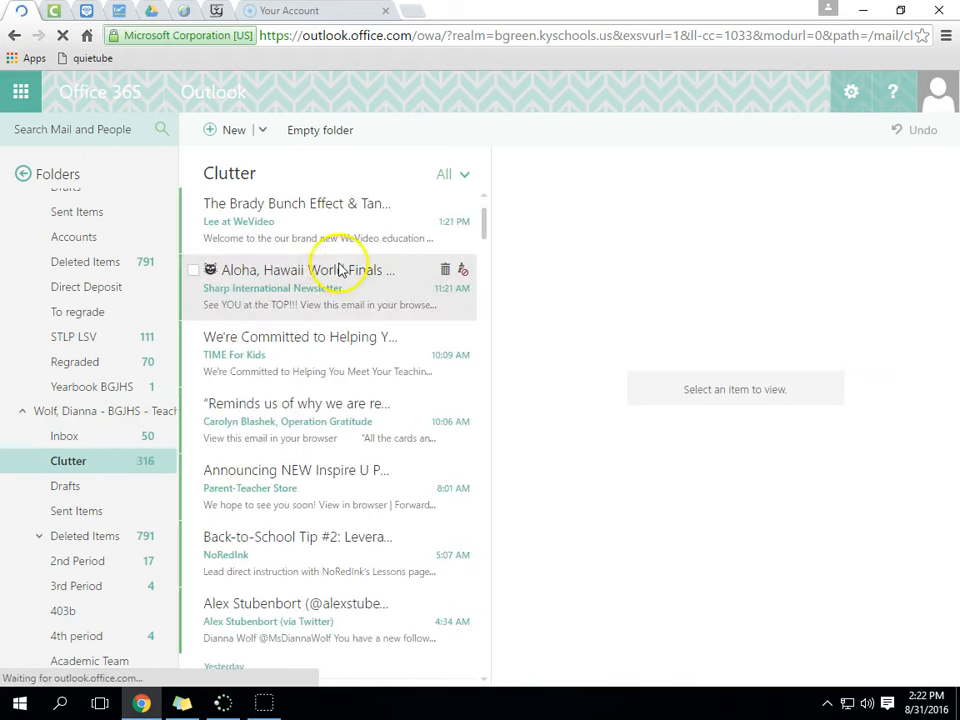
{"action": "left_click_drag", "start_coordinate": [484, 229], "coordinate": [481, 199]}
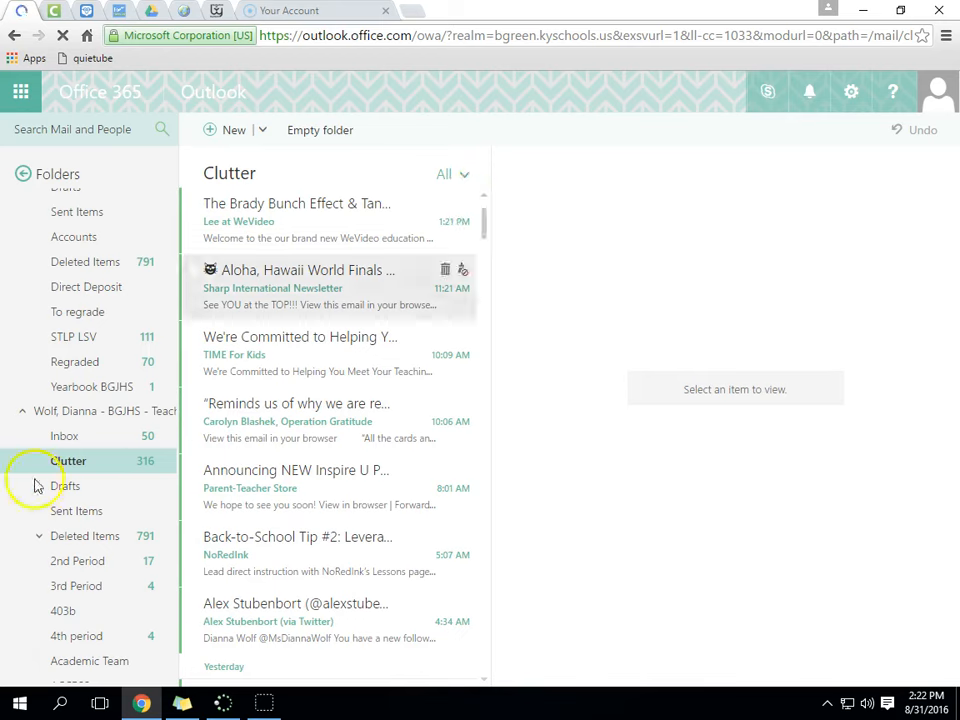
{"action": "left_click", "coordinate": [92, 488]}
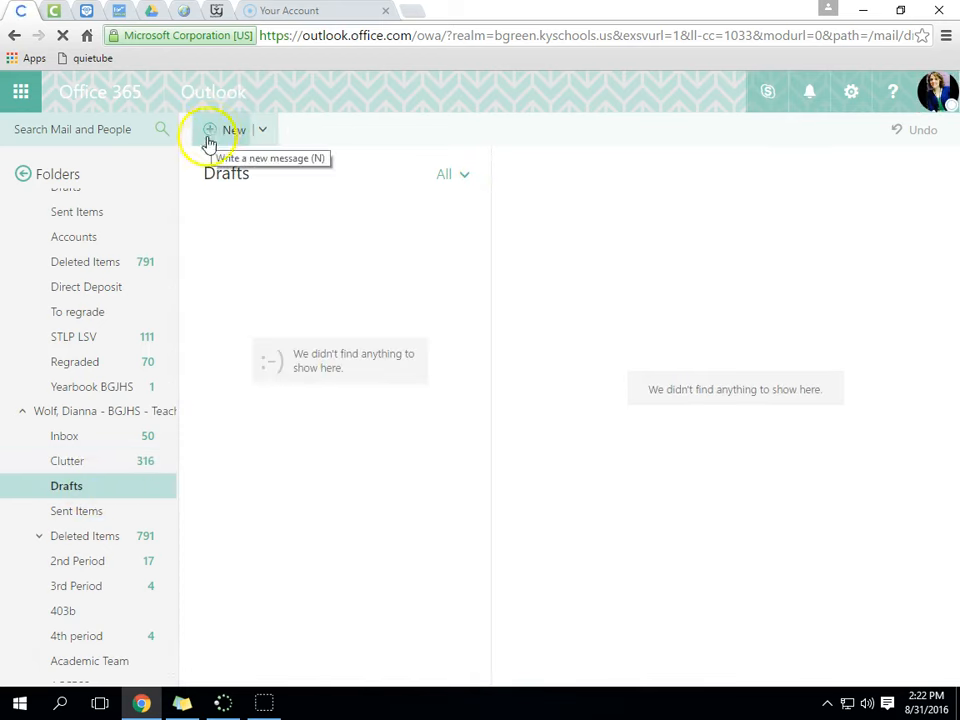
{"action": "left_click", "coordinate": [75, 514]}
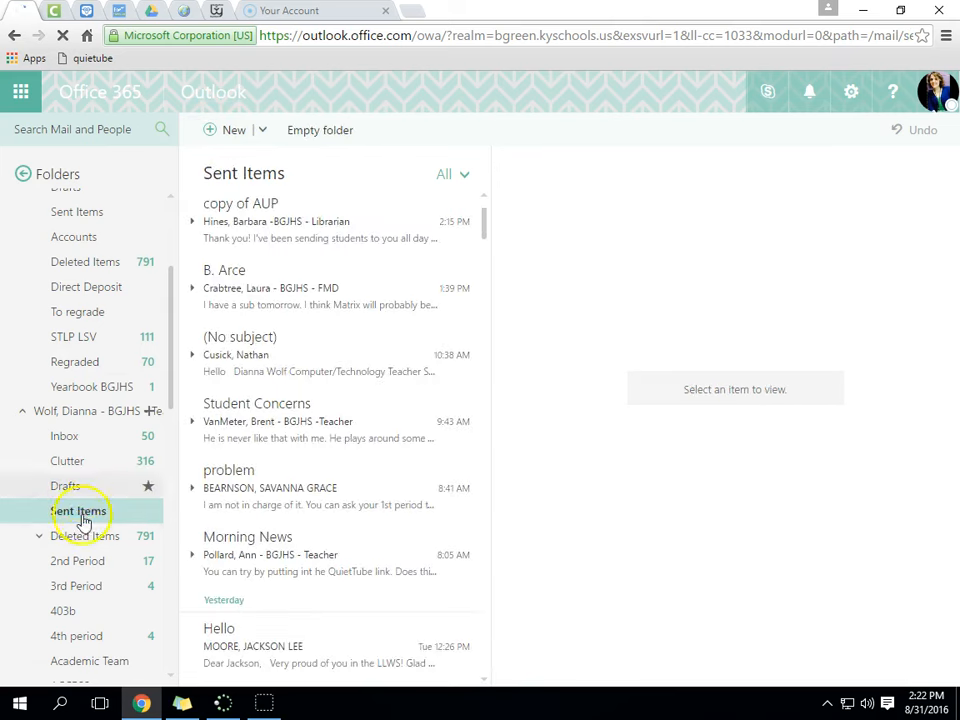
{"action": "left_click", "coordinate": [93, 540]}
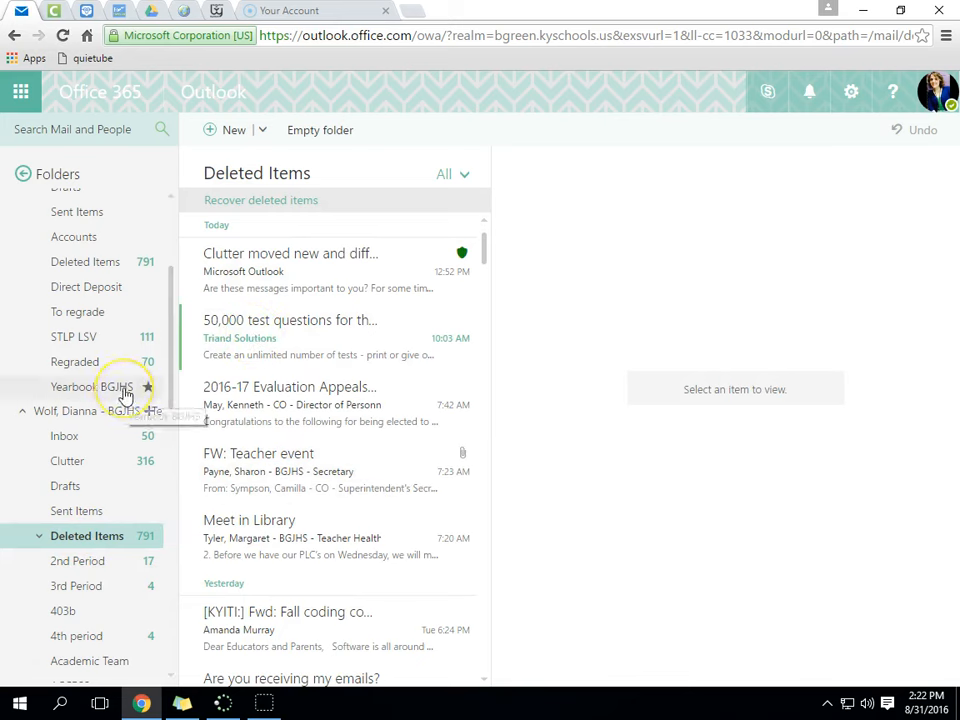
{"action": "scroll", "coordinate": [124, 395], "scroll_direction": "up", "scroll_amount": 3}
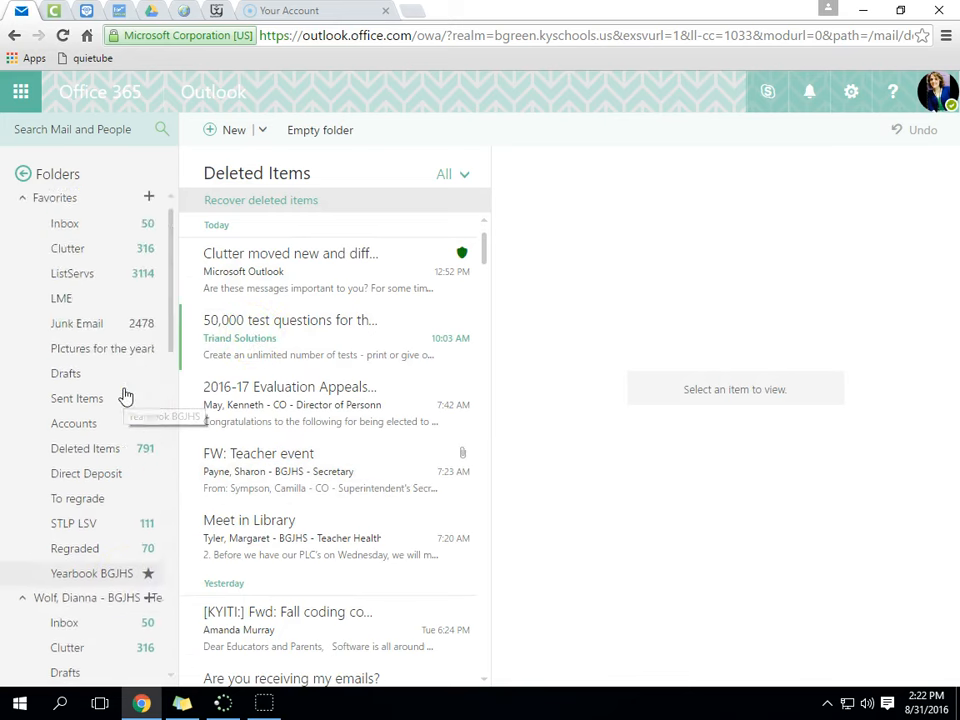
- Return to the Inbox, scroll up to today's messages, and bring up the Settings panel
{"action": "left_click", "coordinate": [66, 229]}
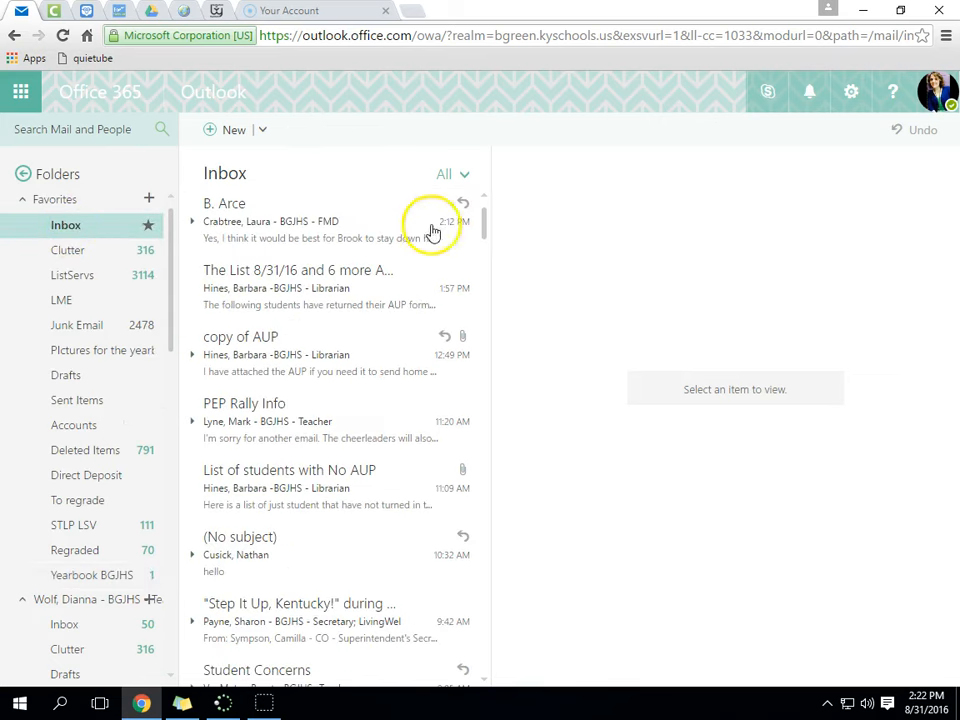
{"action": "mouse_move", "coordinate": [483, 230]}
{"action": "left_mouse_down"}
{"action": "mouse_move", "coordinate": [482, 240]}
{"action": "mouse_move", "coordinate": [480, 231]}
{"action": "left_mouse_up"}
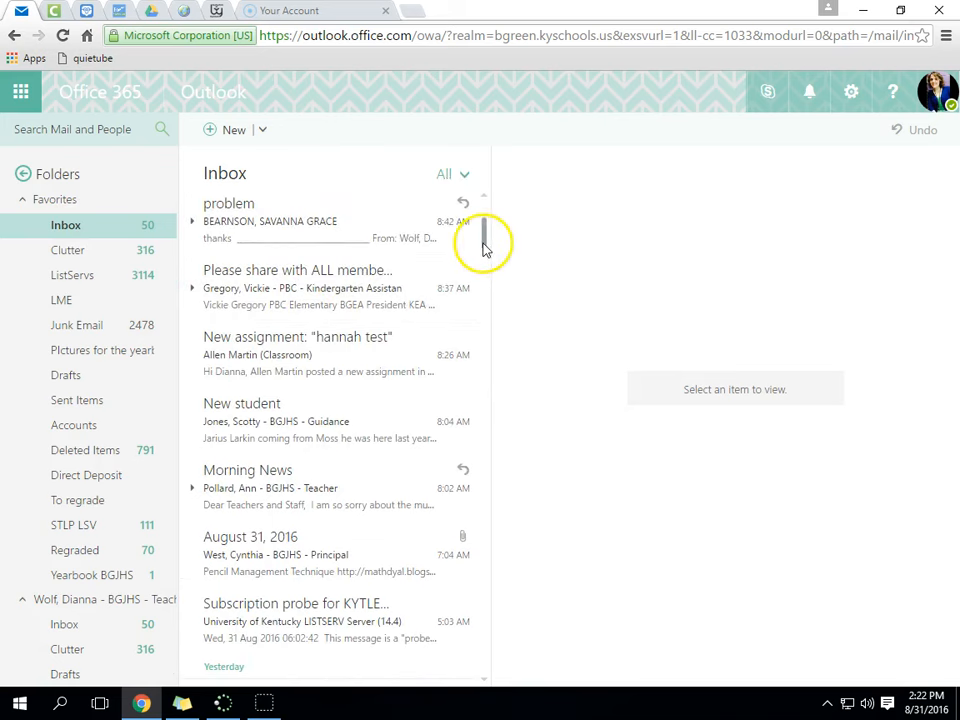
{"action": "scroll", "coordinate": [484, 247], "scroll_direction": "up", "scroll_amount": 1}
{"action": "scroll", "coordinate": [484, 245], "scroll_direction": "up", "scroll_amount": 3}
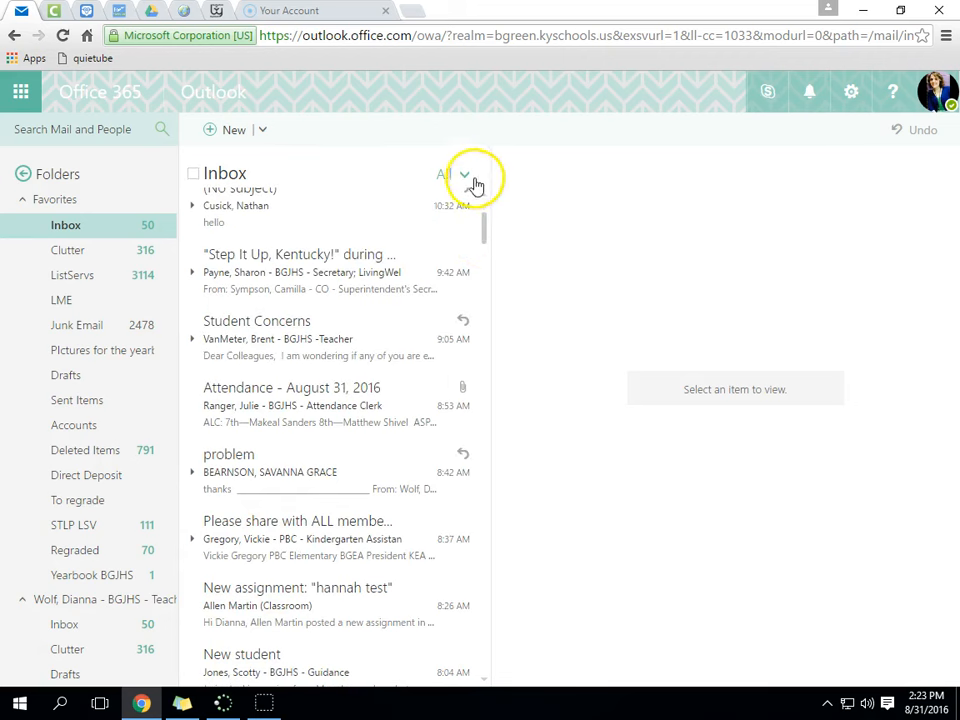
{"action": "scroll", "coordinate": [484, 201], "scroll_direction": "up", "scroll_amount": 1}
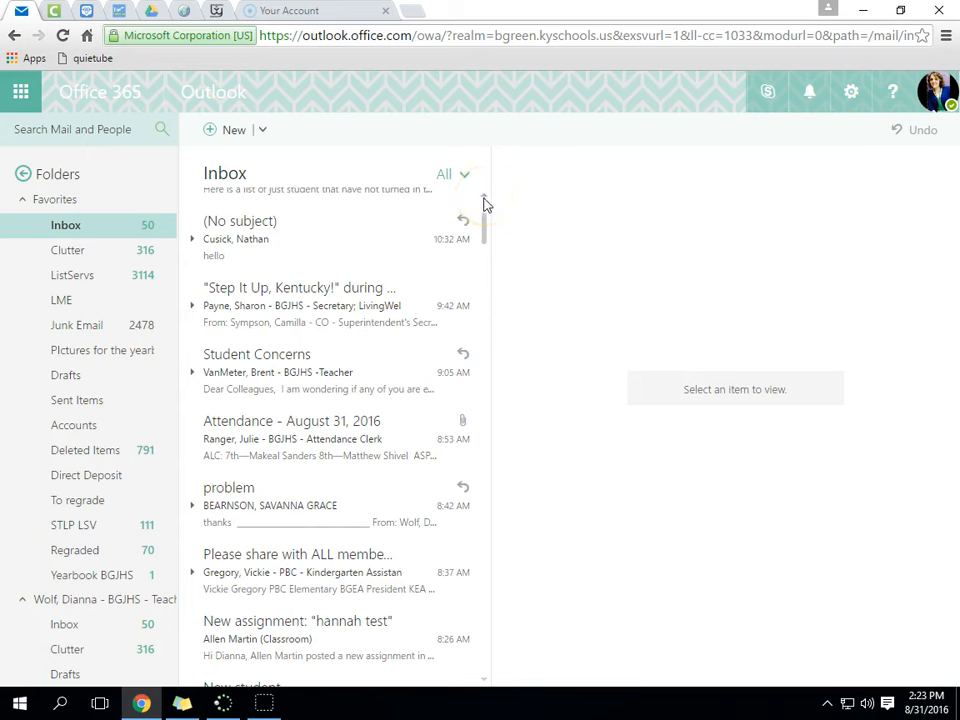
{"action": "scroll", "coordinate": [484, 204], "scroll_direction": "up", "scroll_amount": 1}
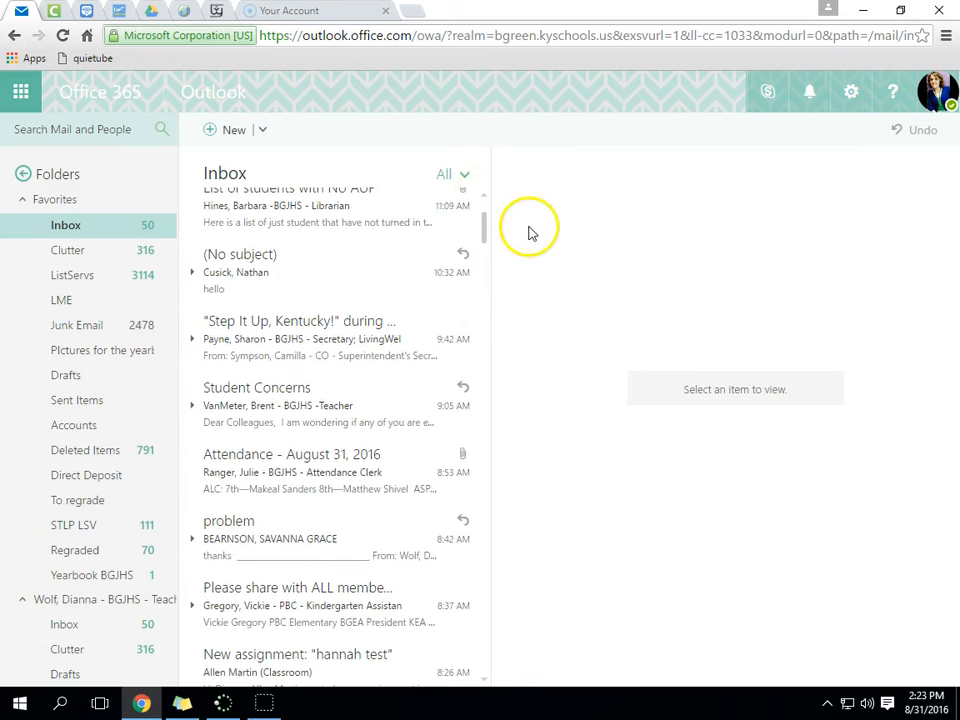
{"action": "left_click", "coordinate": [852, 93]}
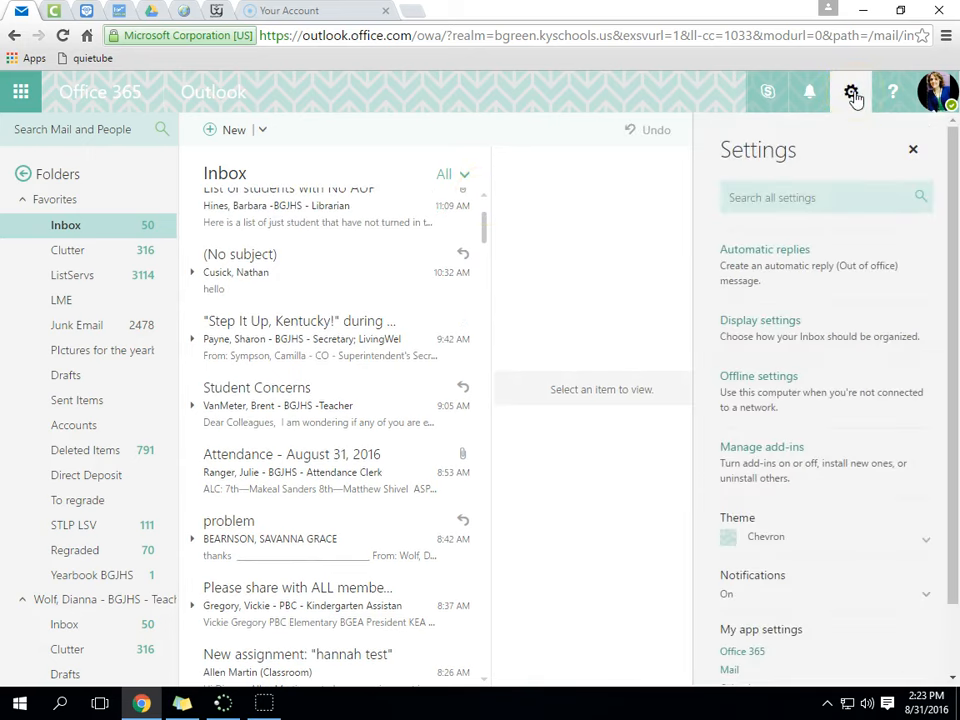
- In Automatic replies, try the send and time-period options, then switch replies back off
{"action": "left_click", "coordinate": [783, 270]}
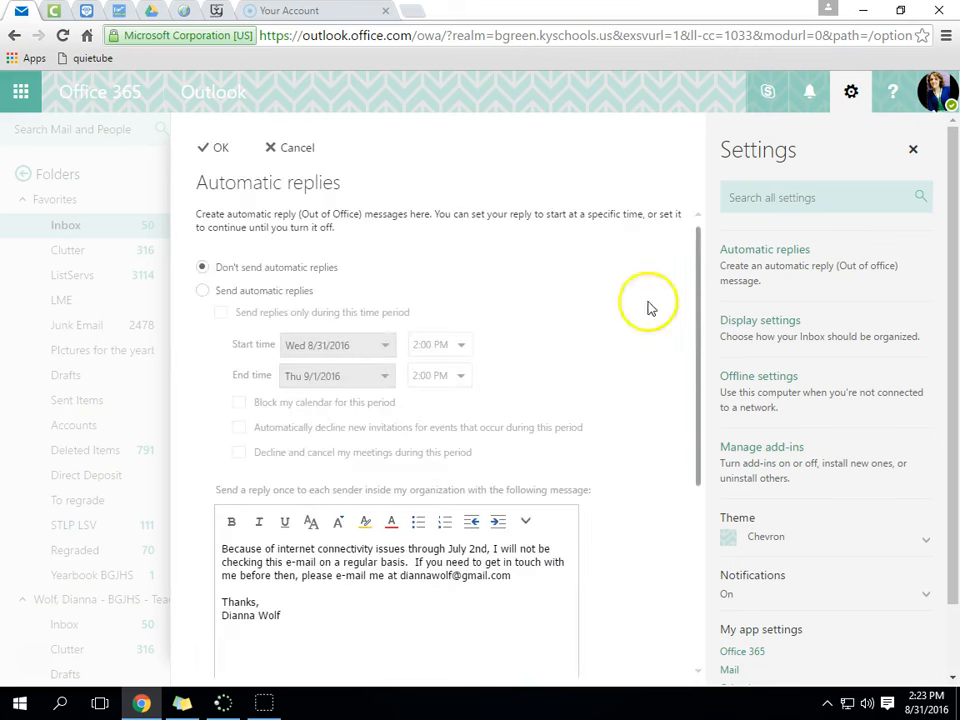
{"action": "left_click", "coordinate": [203, 296]}
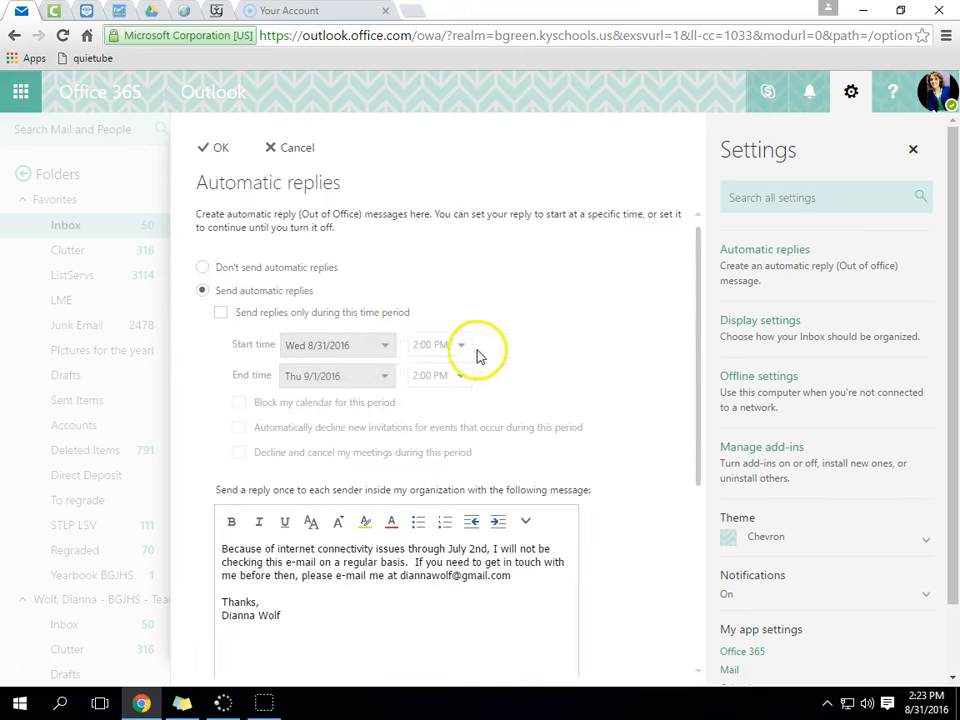
{"action": "left_click", "coordinate": [222, 318]}
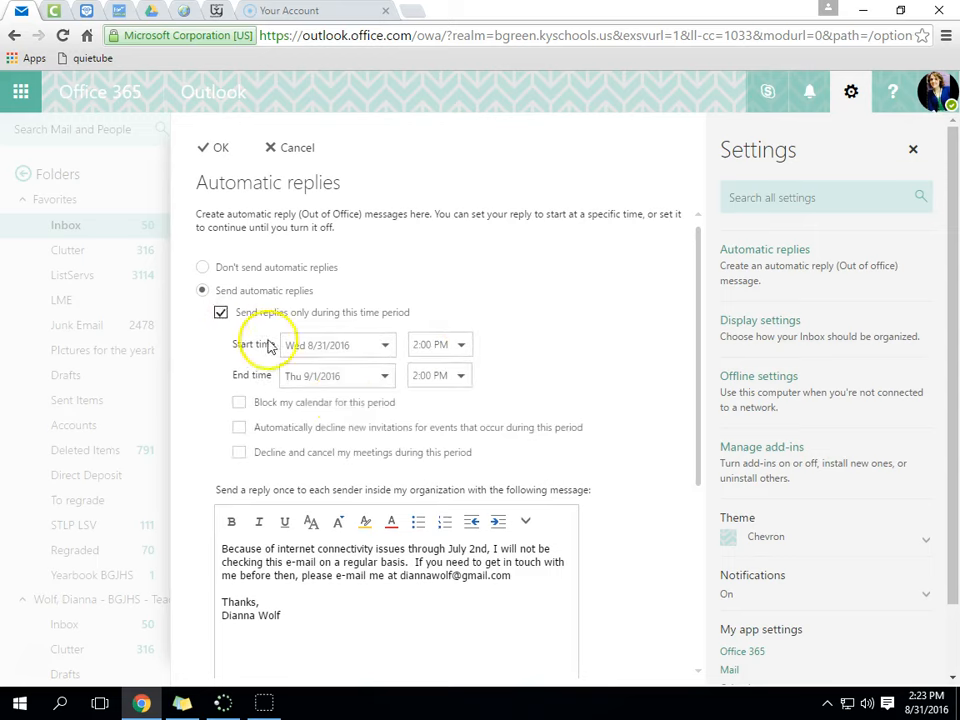
{"action": "left_click", "coordinate": [221, 315]}
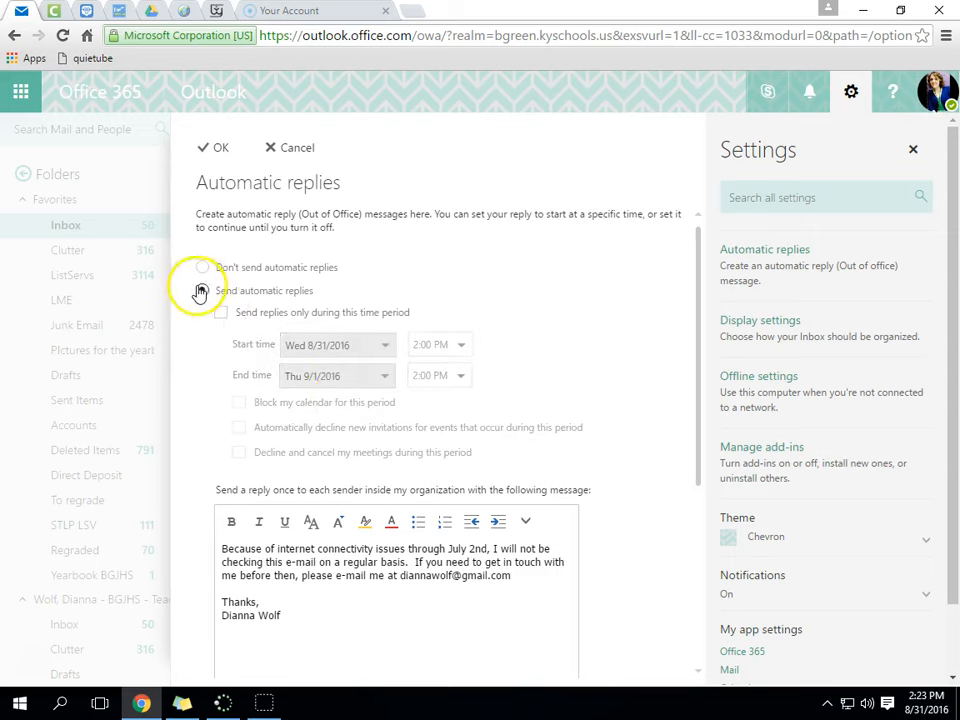
{"action": "left_click", "coordinate": [203, 269]}
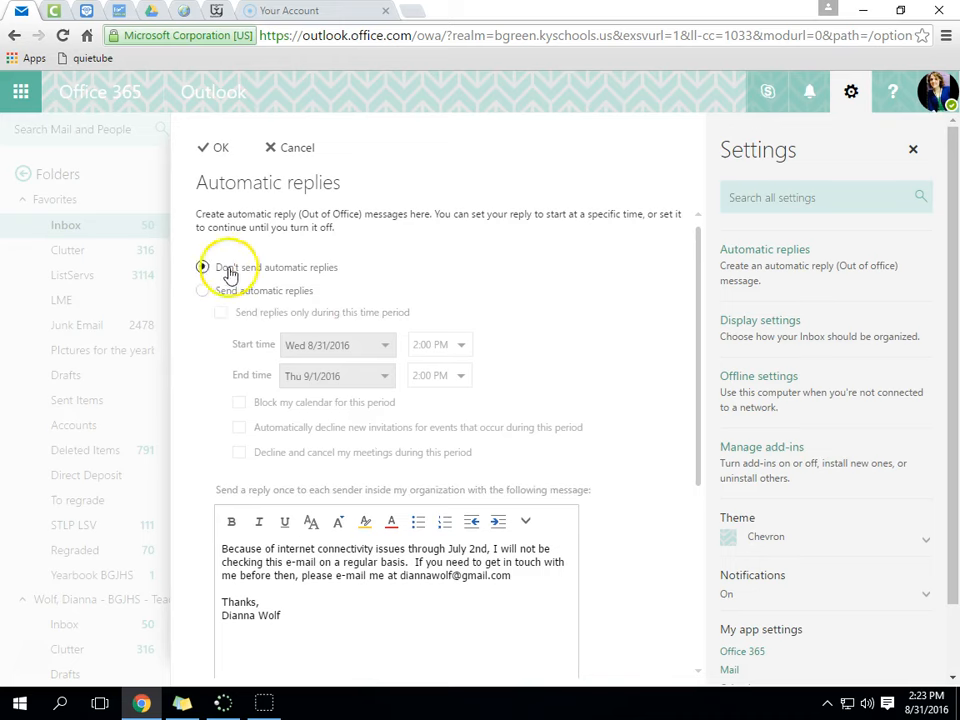
- Review the automatic reply message text, then confirm 'Don't send automatic replies' with OK
{"action": "scroll", "coordinate": [515, 475], "scroll_direction": "down", "scroll_amount": 1}
{"action": "scroll", "coordinate": [527, 474], "scroll_direction": "down", "scroll_amount": 1}
{"action": "left_click_drag", "start_coordinate": [285, 454], "coordinate": [193, 371]}
{"action": "left_click", "coordinate": [355, 454]}
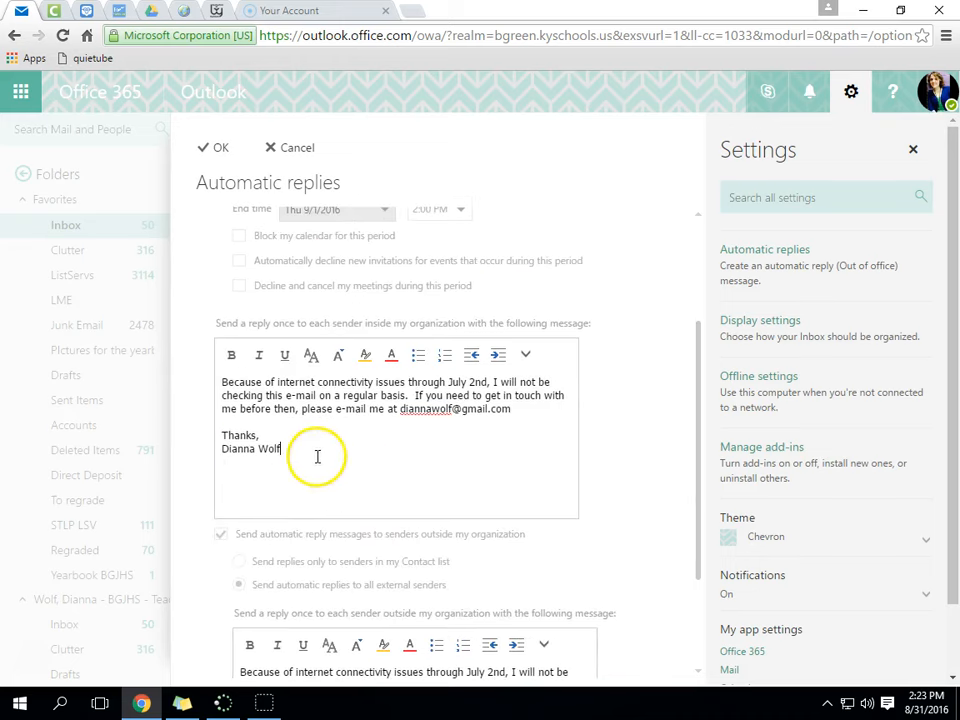
{"action": "left_click_drag", "start_coordinate": [358, 456], "coordinate": [199, 375]}
{"action": "left_click", "coordinate": [335, 435]}
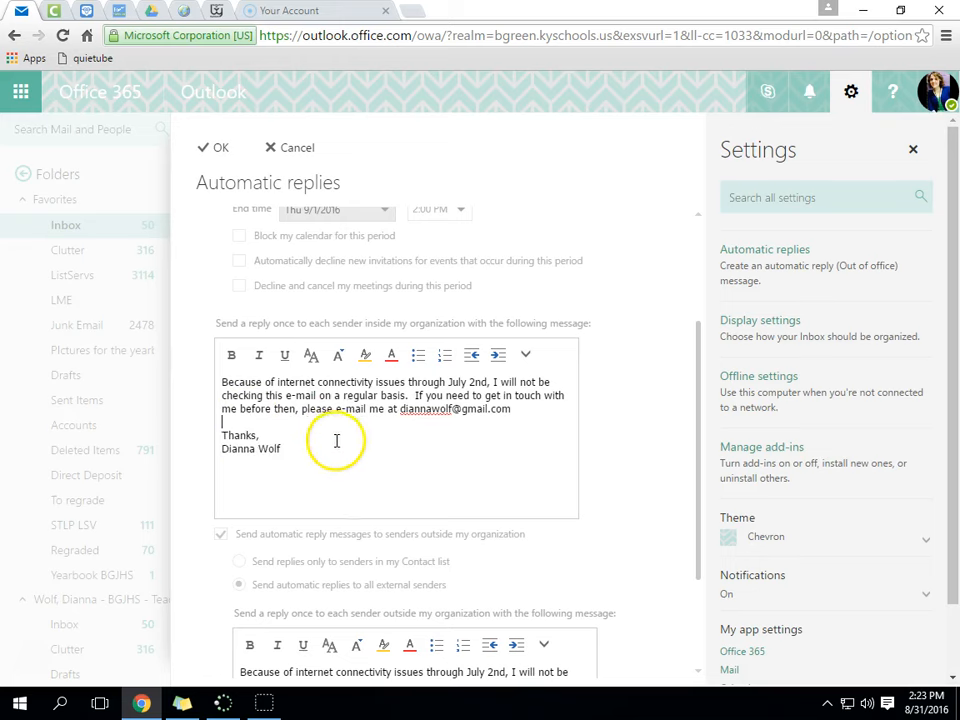
{"action": "scroll", "coordinate": [364, 450], "scroll_direction": "down", "scroll_amount": 1}
{"action": "scroll", "coordinate": [399, 462], "scroll_direction": "up", "scroll_amount": 1}
{"action": "scroll", "coordinate": [401, 463], "scroll_direction": "up", "scroll_amount": 2}
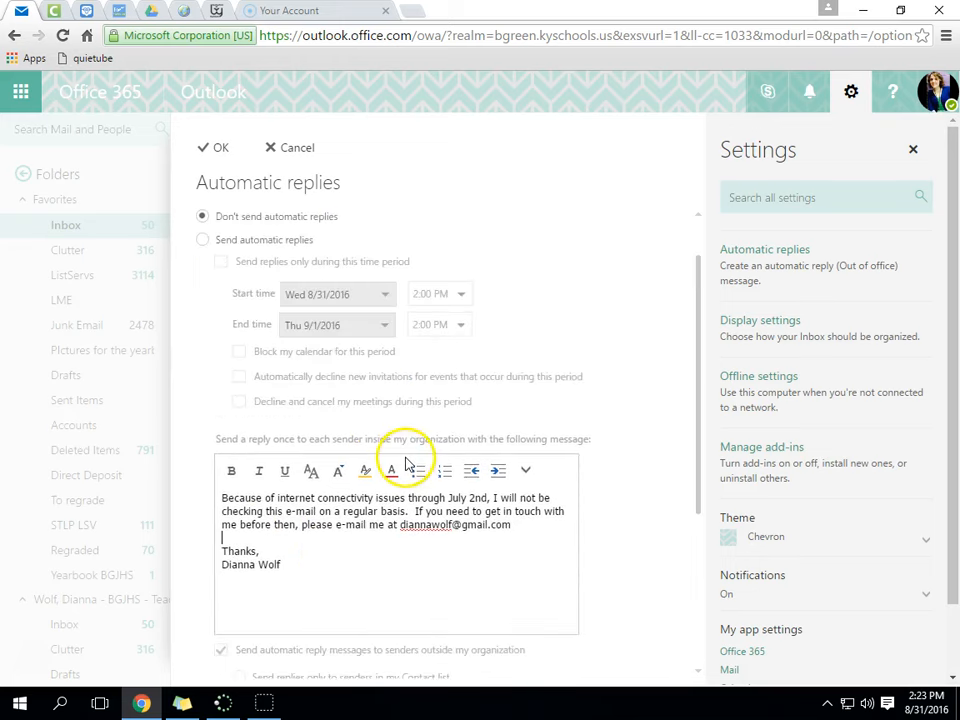
{"action": "left_click", "coordinate": [219, 150]}
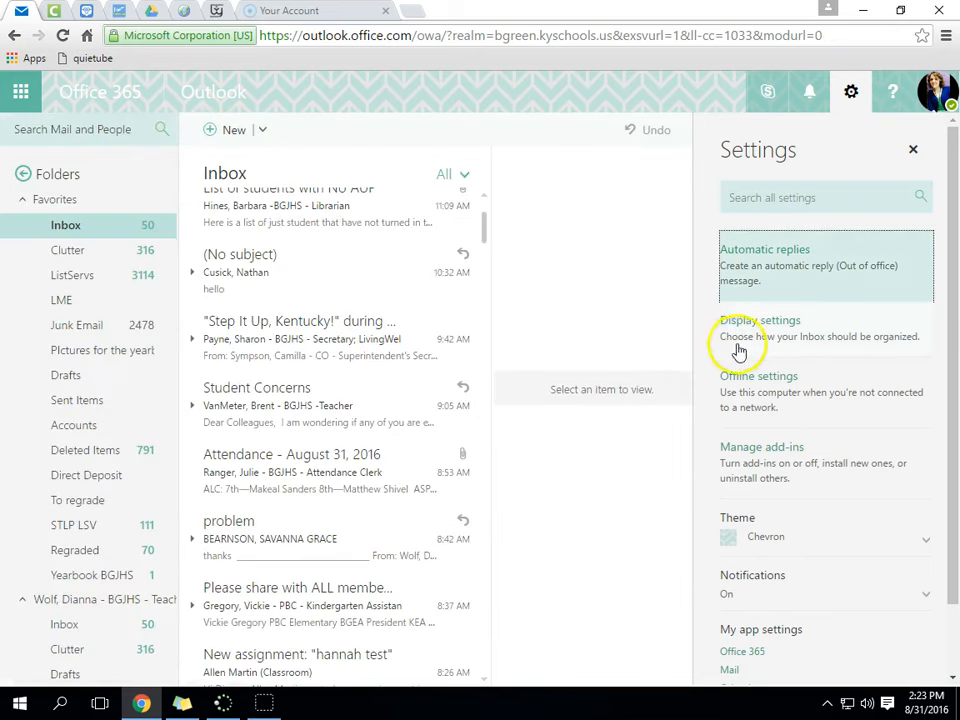
{"action": "left_click", "coordinate": [745, 345]}
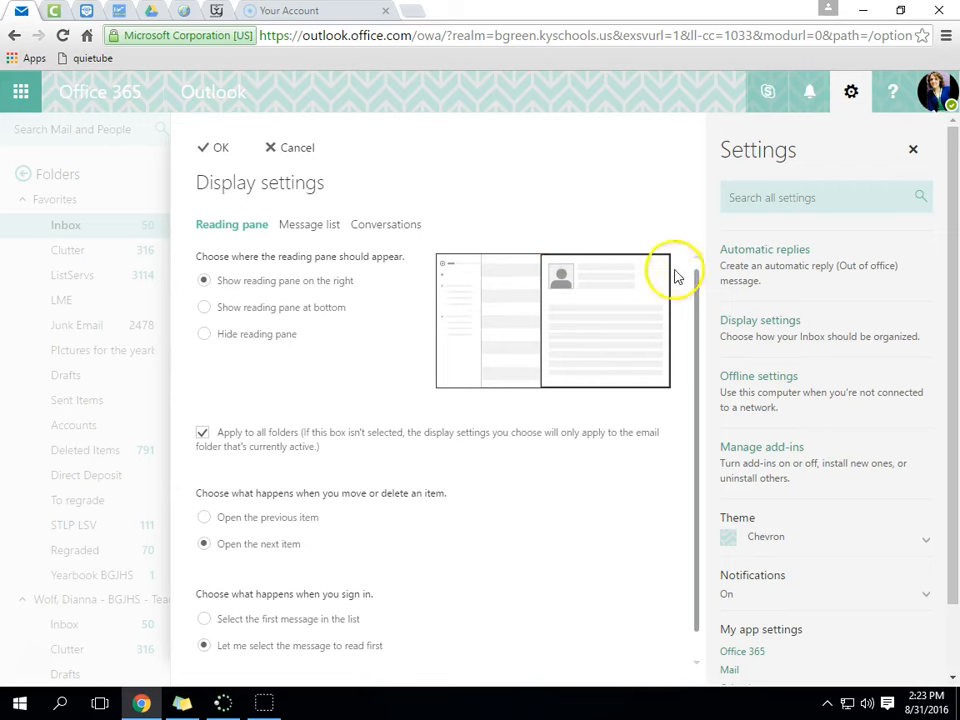
{"action": "left_click", "coordinate": [204, 307]}
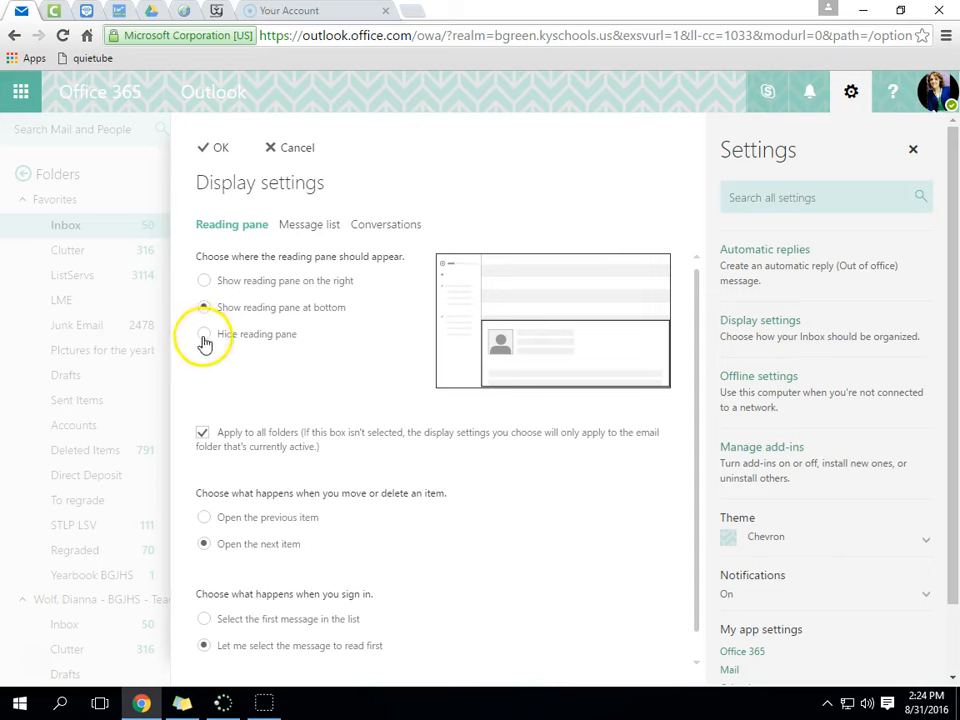
{"action": "left_click", "coordinate": [204, 336]}
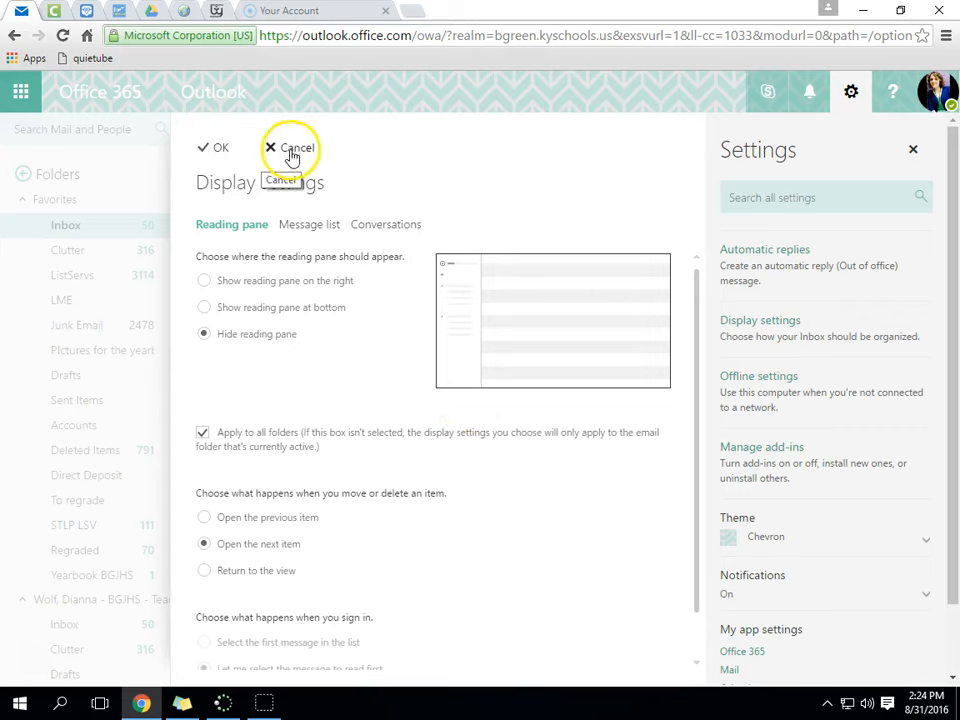
{"action": "scroll", "coordinate": [312, 486], "scroll_direction": "down", "scroll_amount": 1}
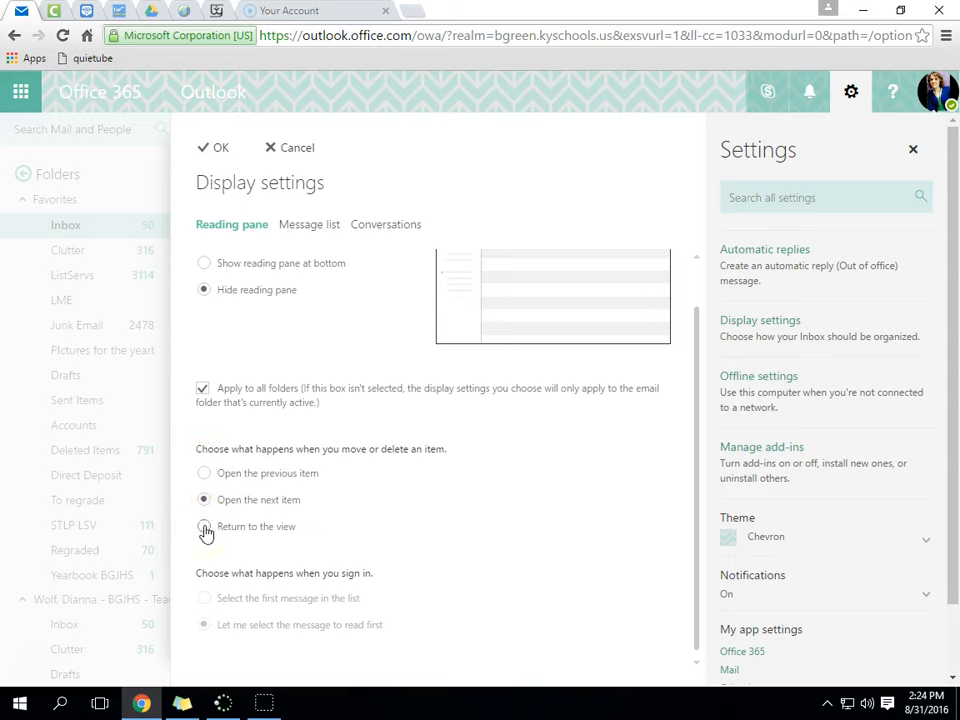
- Cancel Display settings and expand the Theme swatches in the Settings pane
{"action": "left_click", "coordinate": [291, 150]}
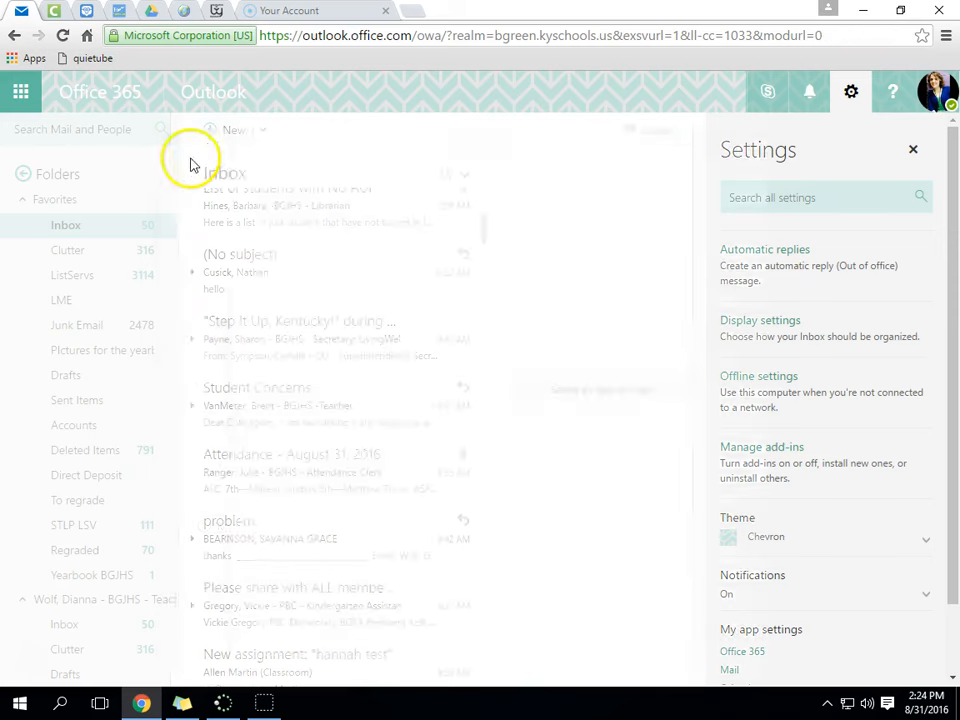
{"action": "left_click", "coordinate": [748, 318]}
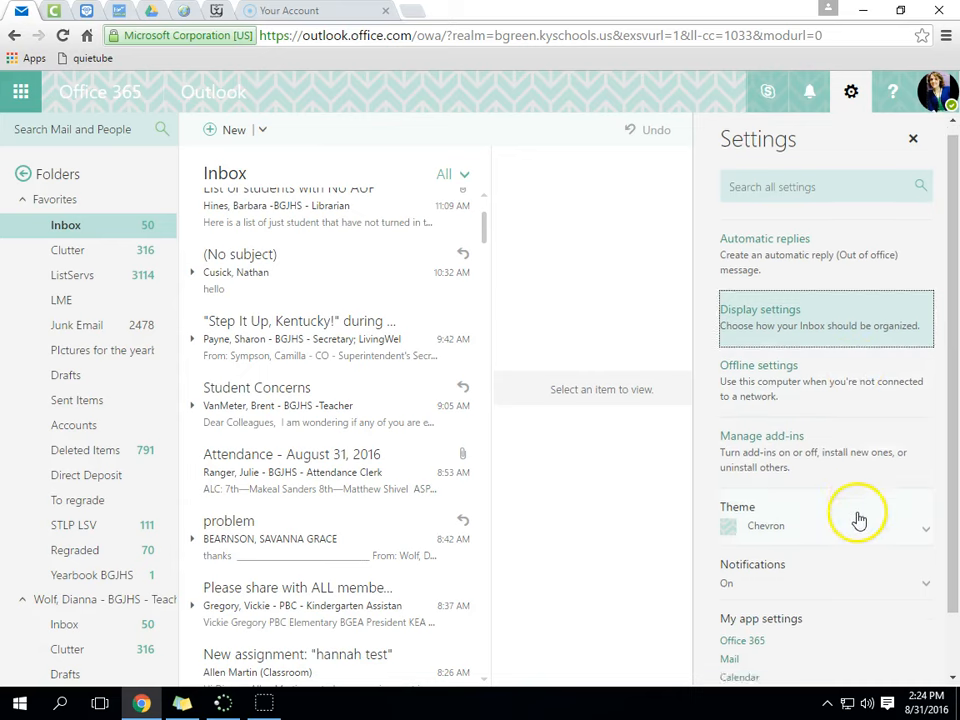
{"action": "scroll", "coordinate": [930, 456], "scroll_direction": "down", "scroll_amount": 1}
{"action": "left_click", "coordinate": [930, 456]}
{"action": "left_click_drag", "start_coordinate": [956, 326], "coordinate": [956, 445]}
- Preview the whale, teal, Cats, art and red knit themes, then save Chevron
{"action": "left_click_drag", "start_coordinate": [954, 392], "coordinate": [954, 414]}
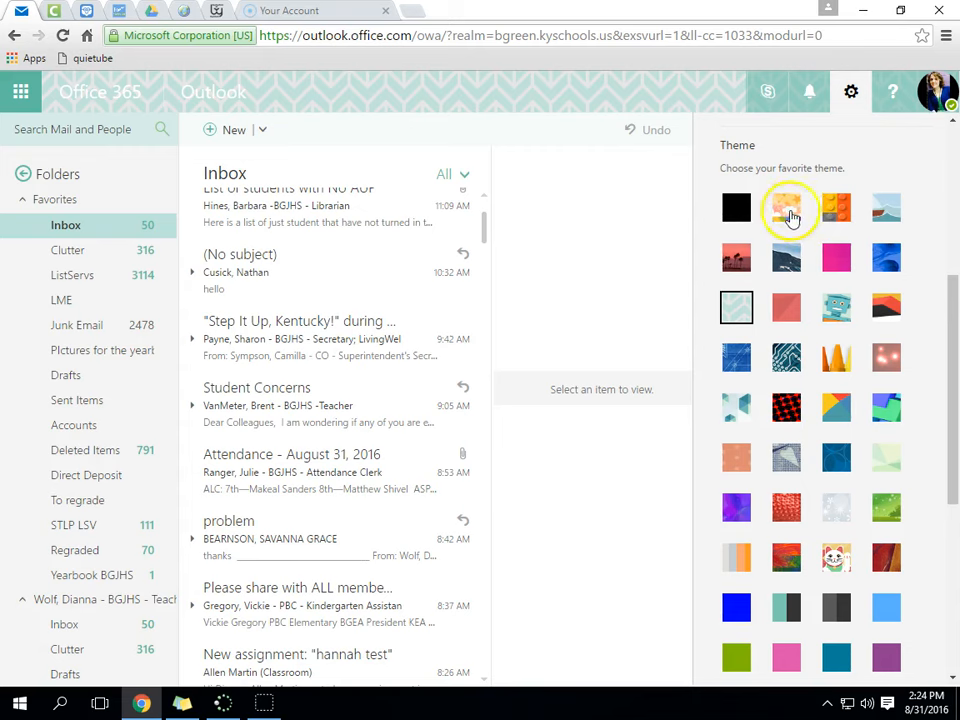
{"action": "left_click", "coordinate": [882, 212]}
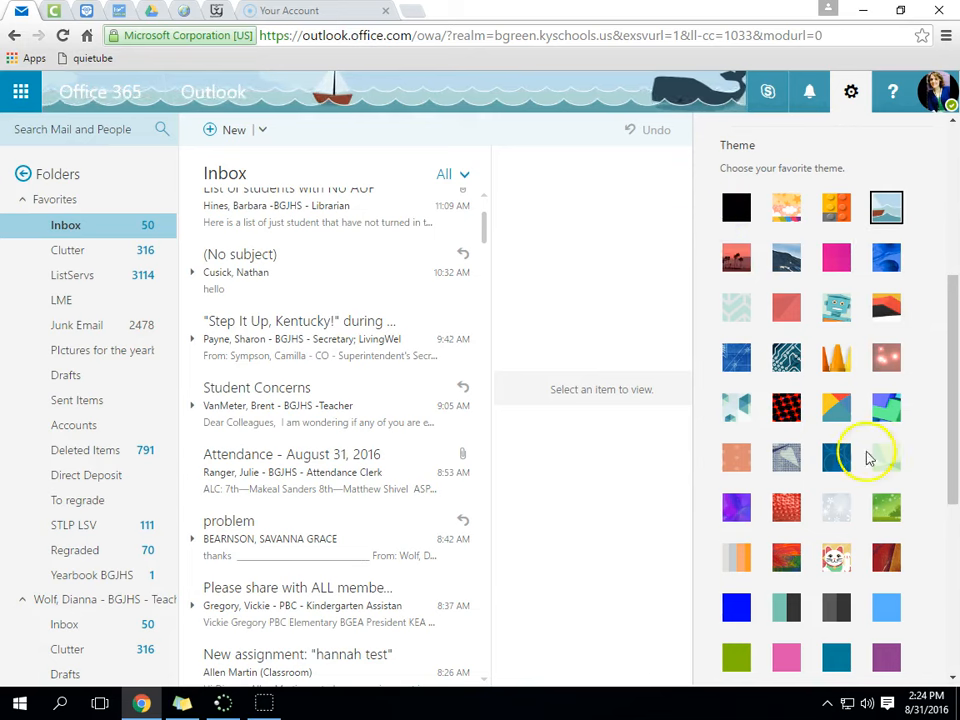
{"action": "scroll", "coordinate": [805, 437], "scroll_direction": "down", "scroll_amount": 1}
{"action": "left_click", "coordinate": [790, 522]}
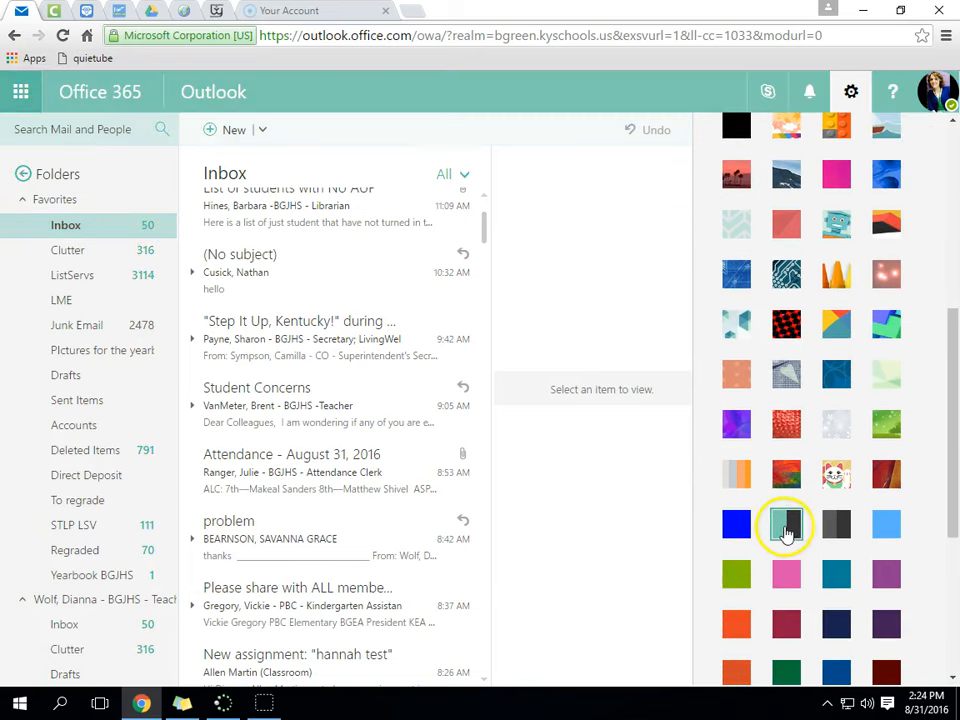
{"action": "left_click", "coordinate": [841, 478]}
{"action": "left_click", "coordinate": [784, 476]}
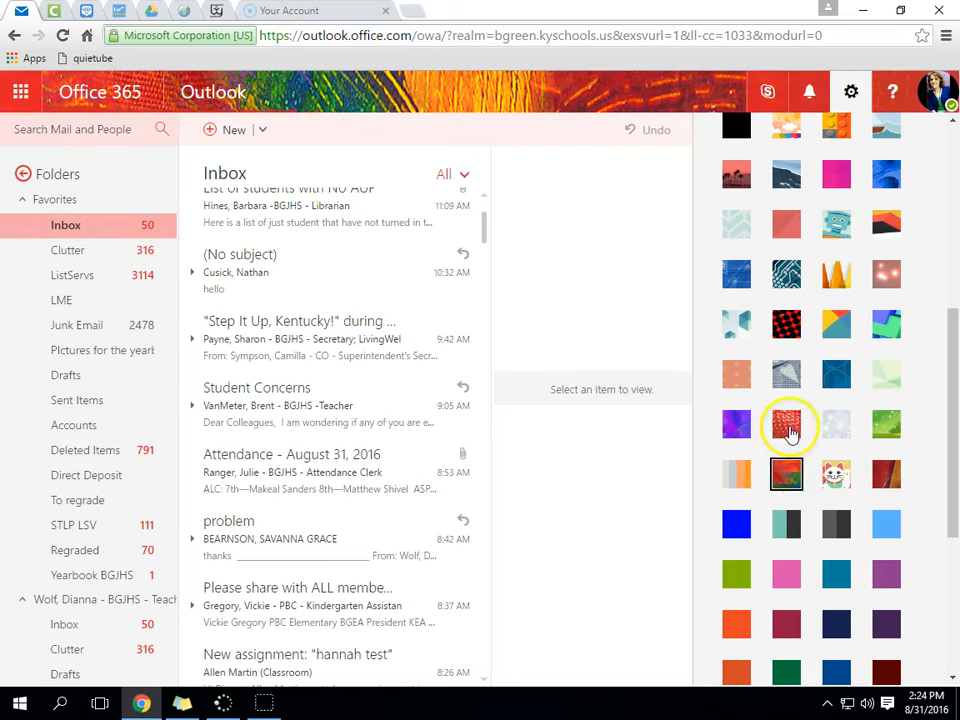
{"action": "left_click", "coordinate": [790, 430]}
{"action": "scroll", "coordinate": [829, 439], "scroll_direction": "up", "scroll_amount": 2}
{"action": "left_click", "coordinate": [731, 313]}
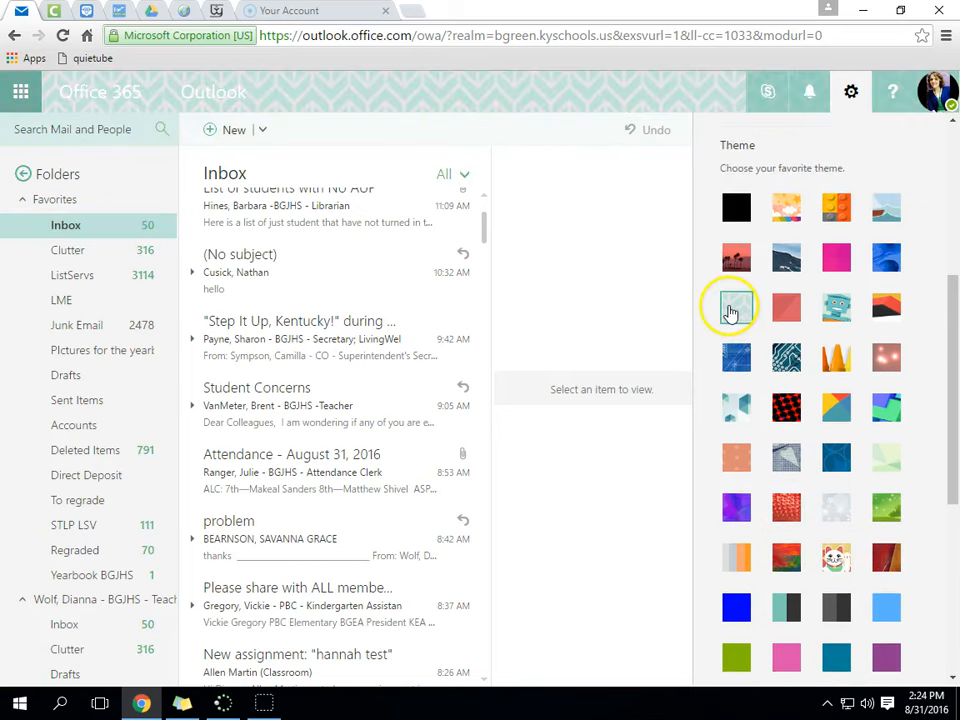
{"action": "scroll", "coordinate": [857, 316], "scroll_direction": "up", "scroll_amount": 4}
{"action": "scroll", "coordinate": [837, 315], "scroll_direction": "down", "scroll_amount": 4}
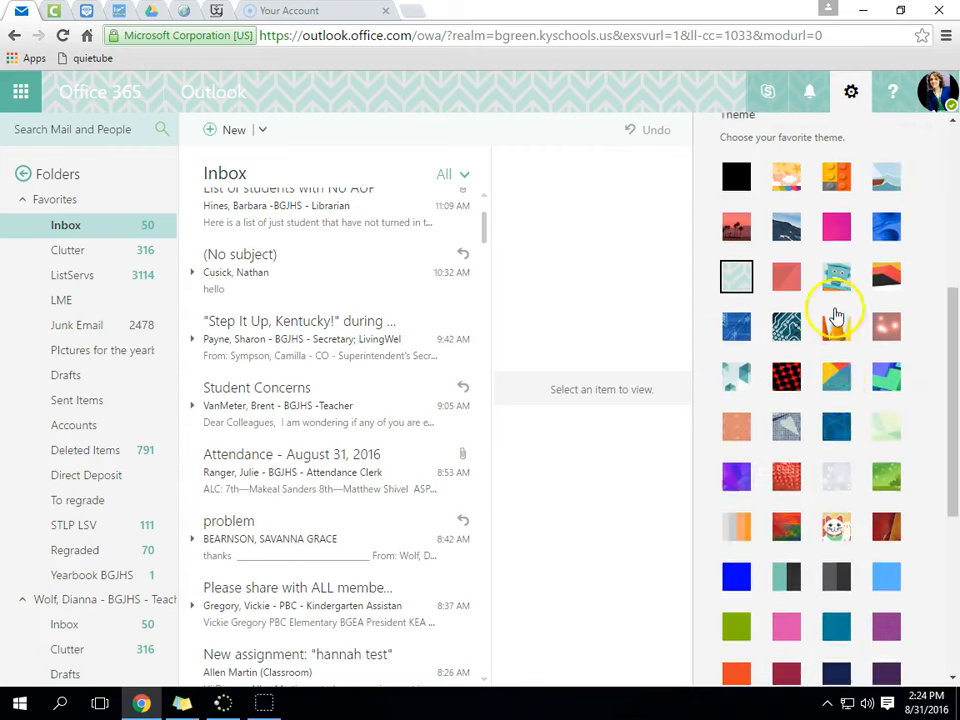
{"action": "scroll", "coordinate": [836, 316], "scroll_direction": "down", "scroll_amount": 5}
{"action": "left_click", "coordinate": [746, 452]}
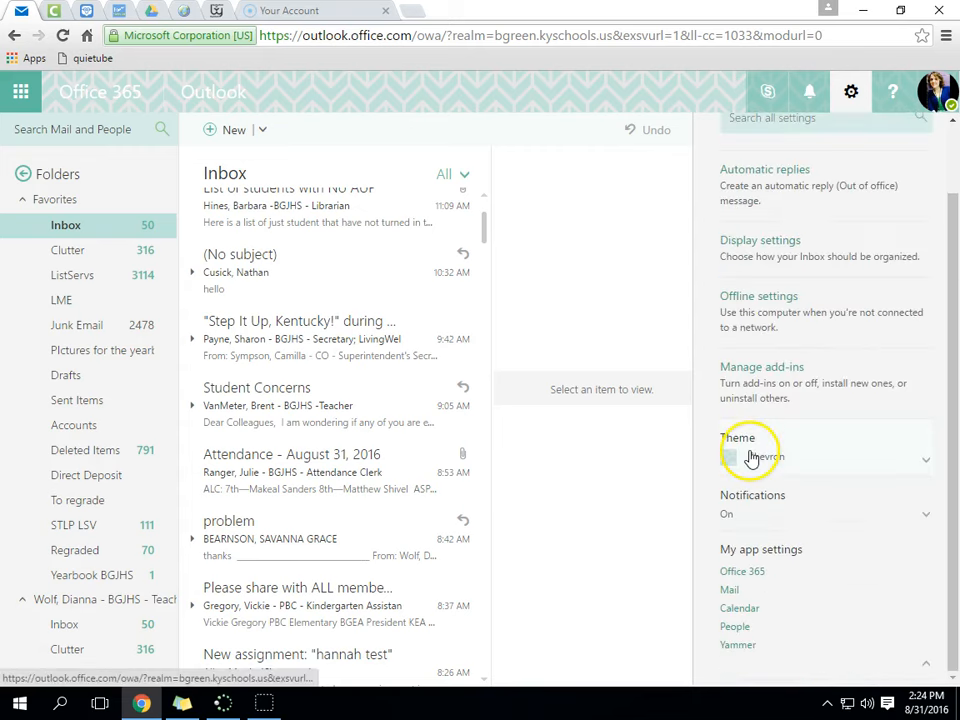
- Save Notifications as On with reminders and new-mail alerts
{"action": "left_click", "coordinate": [918, 519]}
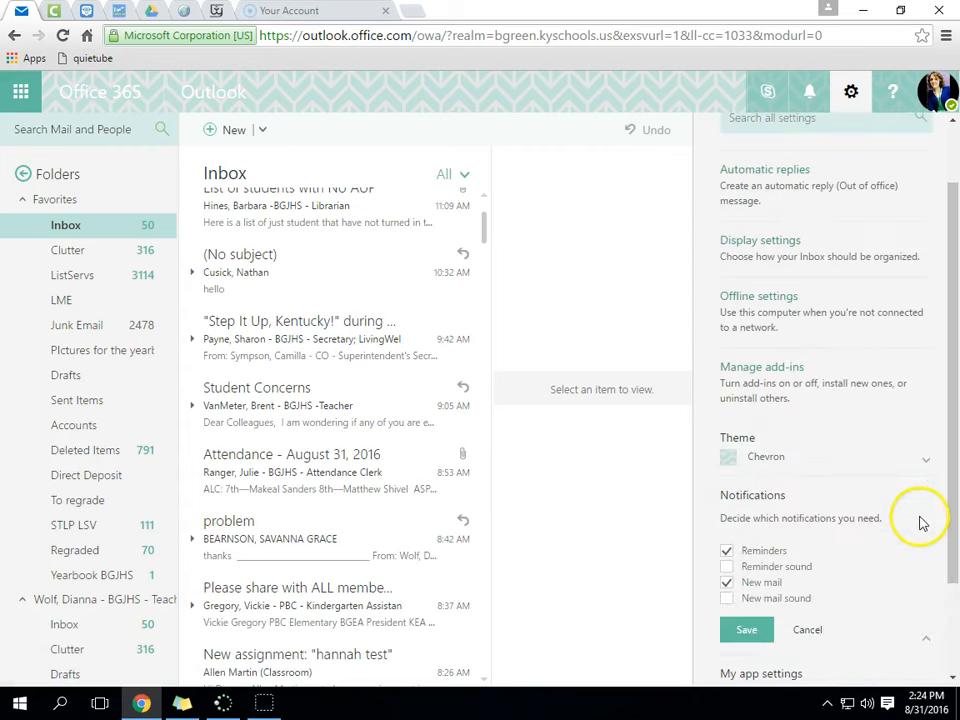
{"action": "scroll", "coordinate": [800, 537], "scroll_direction": "down", "scroll_amount": 1}
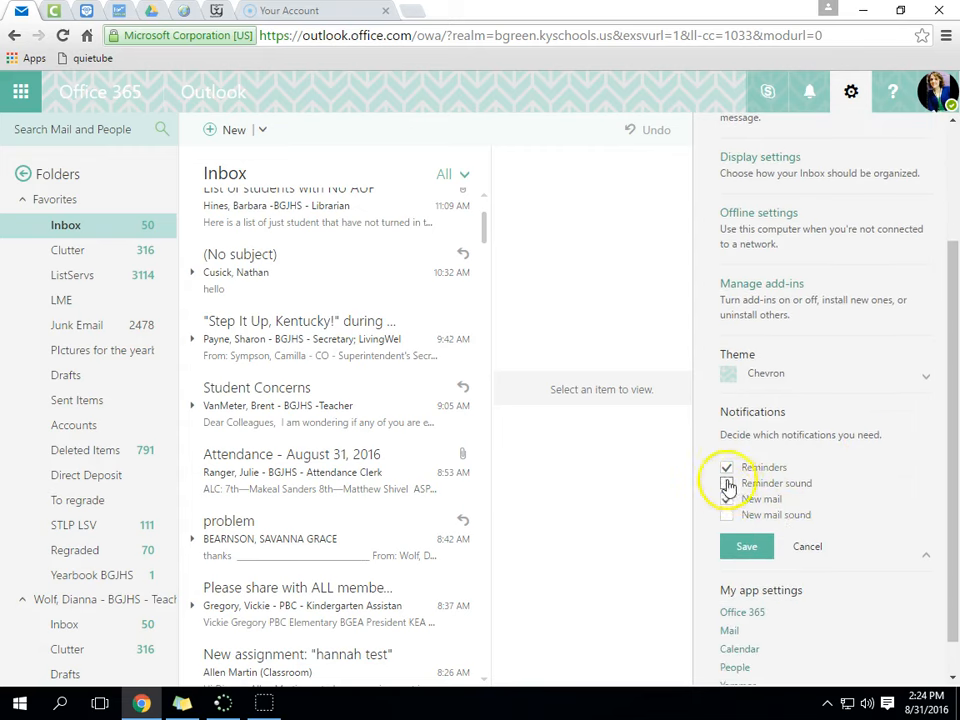
{"action": "left_click", "coordinate": [748, 549]}
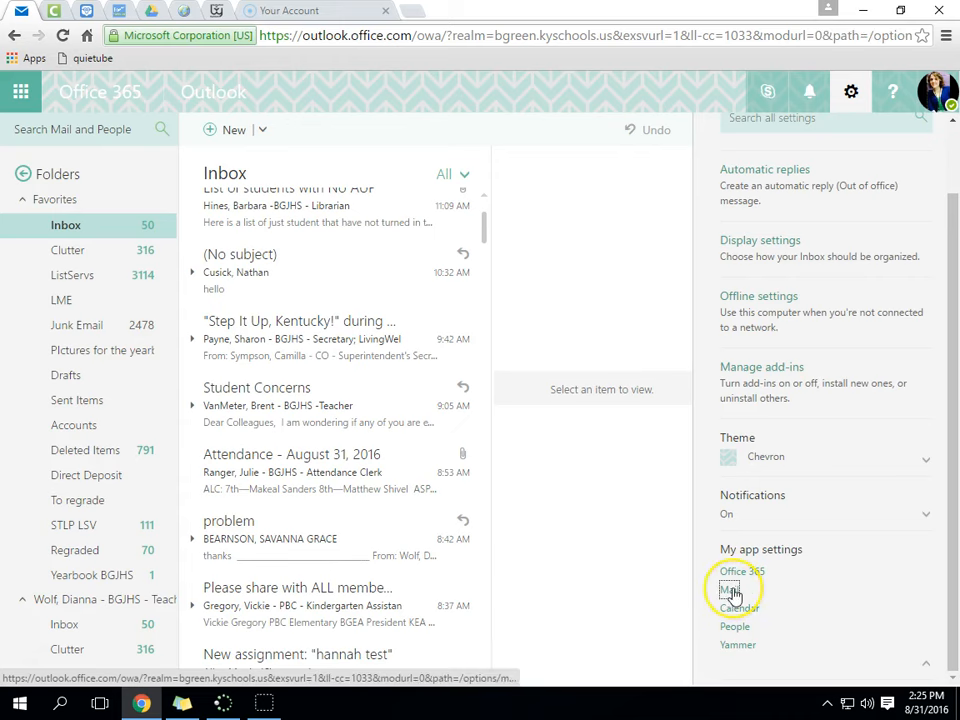
{"action": "left_click", "coordinate": [731, 590]}
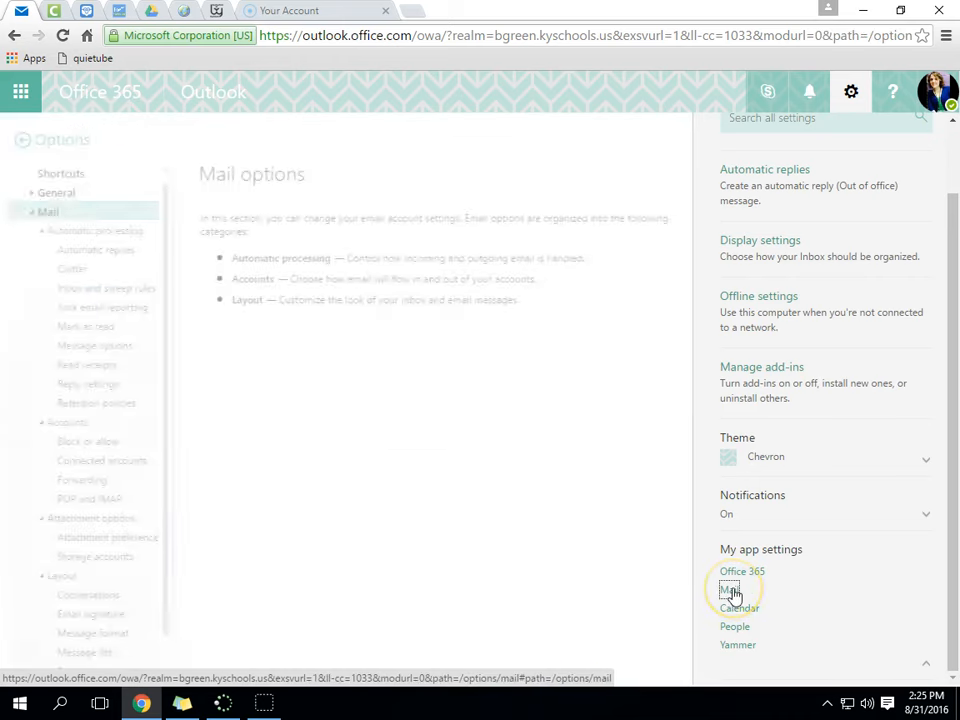
- Move from Mail options through Shortcuts and General > My account to the Change theme background gallery
{"action": "left_click", "coordinate": [27, 217]}
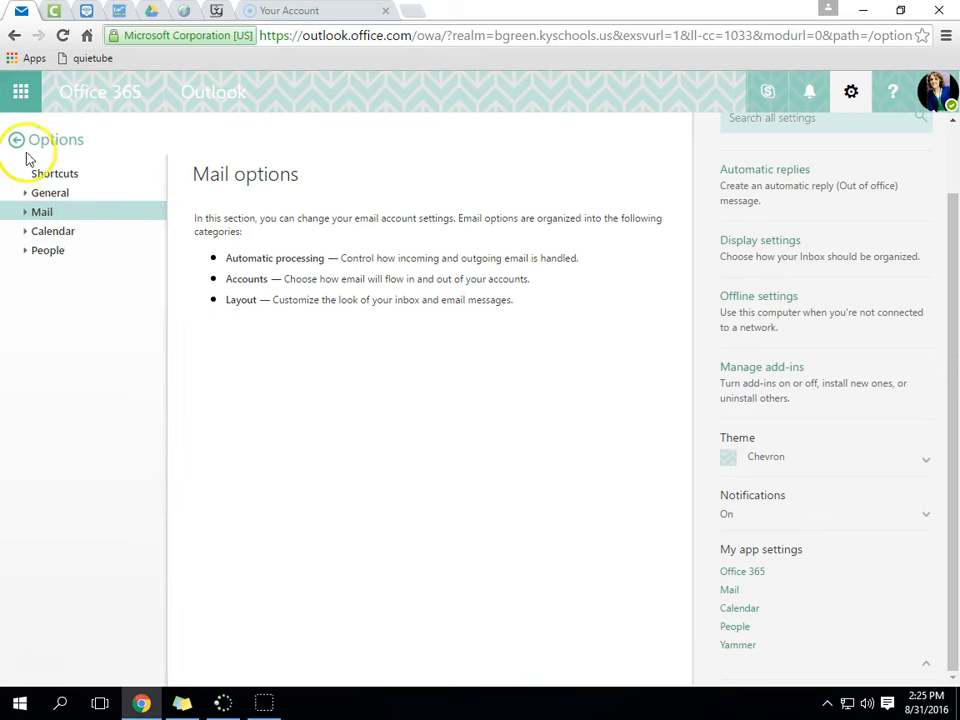
{"action": "left_click", "coordinate": [60, 176]}
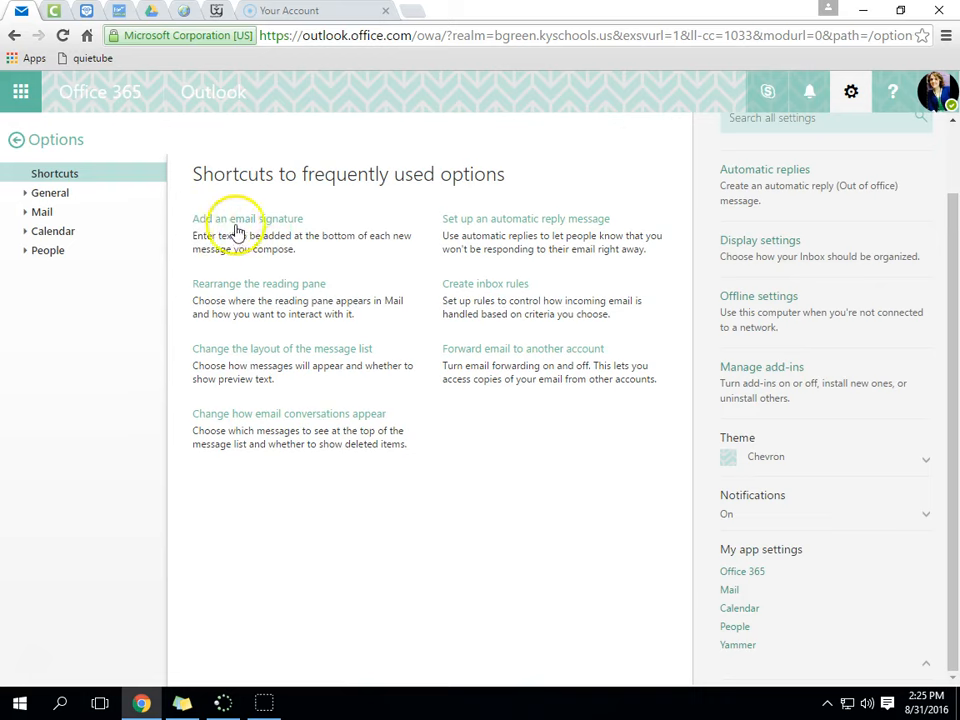
{"action": "left_click", "coordinate": [26, 195]}
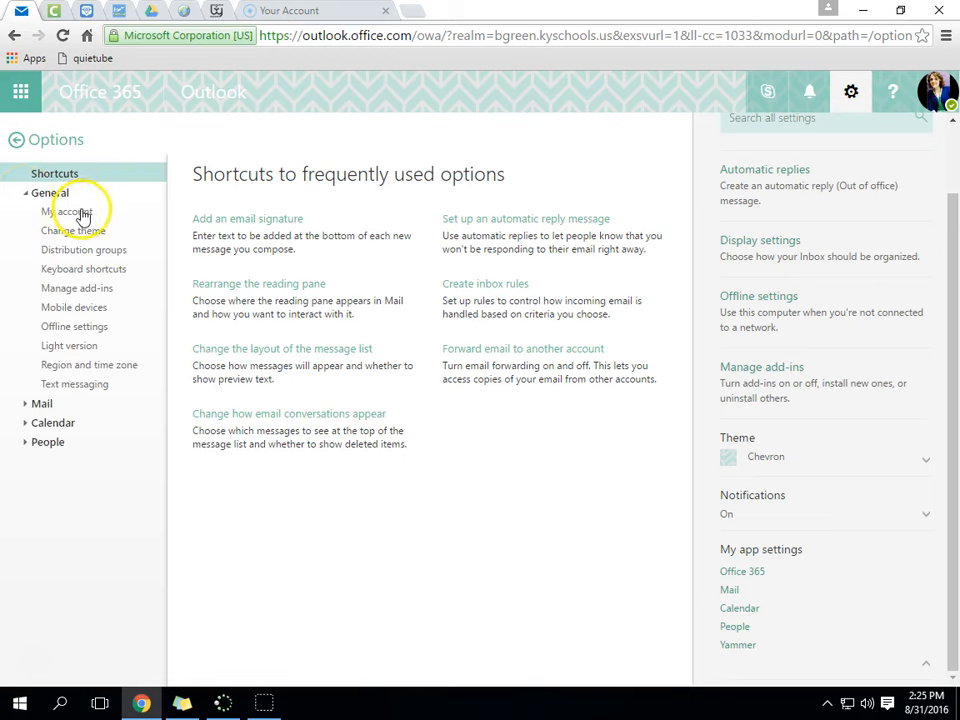
{"action": "left_click", "coordinate": [70, 212]}
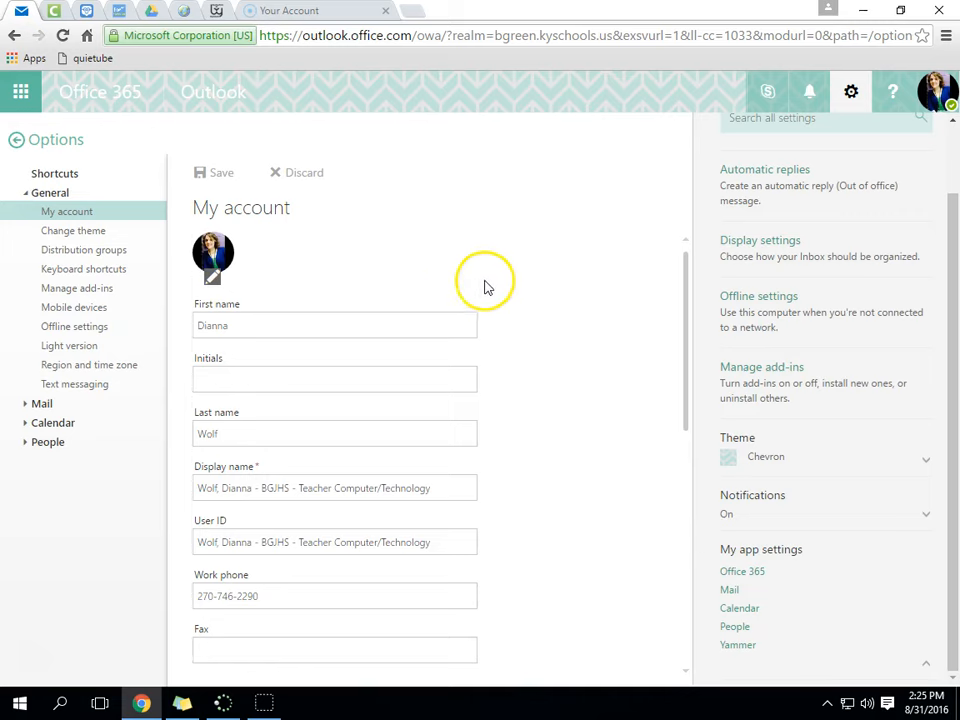
{"action": "scroll", "coordinate": [484, 288], "scroll_direction": "down", "scroll_amount": 5}
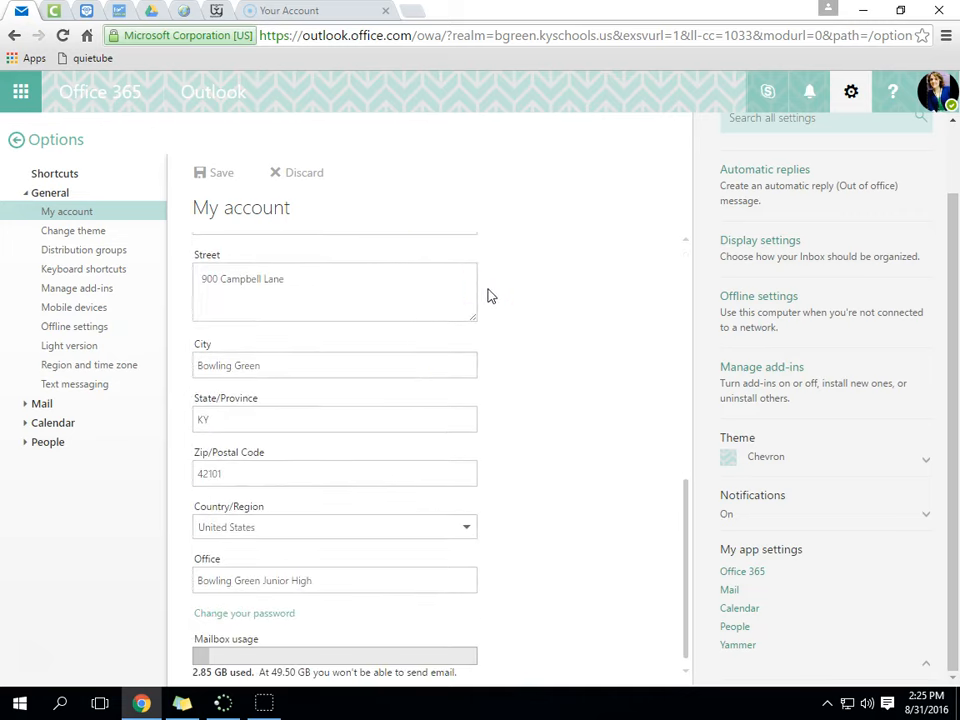
{"action": "scroll", "coordinate": [484, 285], "scroll_direction": "up", "scroll_amount": 5}
{"action": "left_click", "coordinate": [76, 231]}
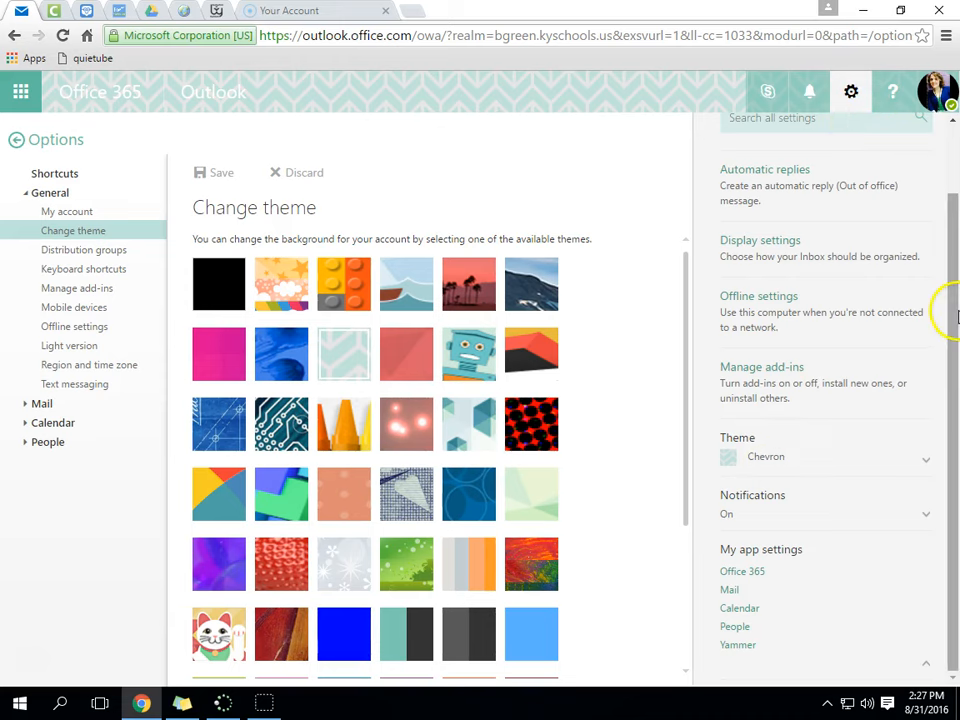
{"action": "left_click_drag", "start_coordinate": [955, 316], "coordinate": [945, 227]}
- Close the settings panel and view Distribution groups, selecting a class distribution group
{"action": "left_click", "coordinate": [911, 152]}
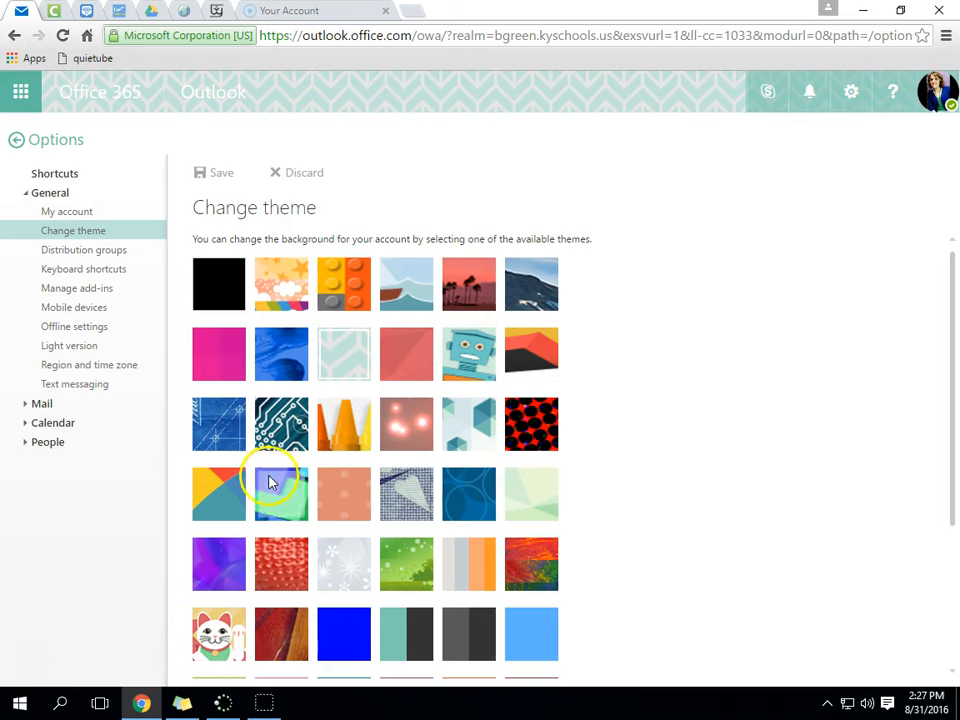
{"action": "scroll", "coordinate": [270, 483], "scroll_direction": "down", "scroll_amount": 2}
{"action": "scroll", "coordinate": [276, 470], "scroll_direction": "up", "scroll_amount": 1}
{"action": "scroll", "coordinate": [276, 466], "scroll_direction": "up", "scroll_amount": 1}
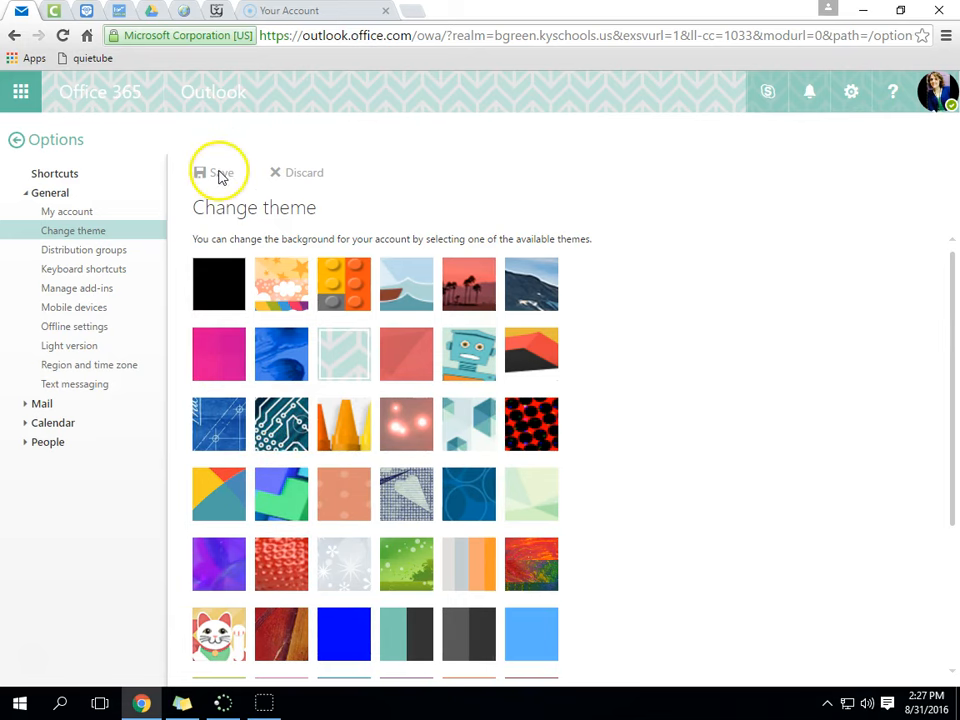
{"action": "left_click", "coordinate": [90, 253]}
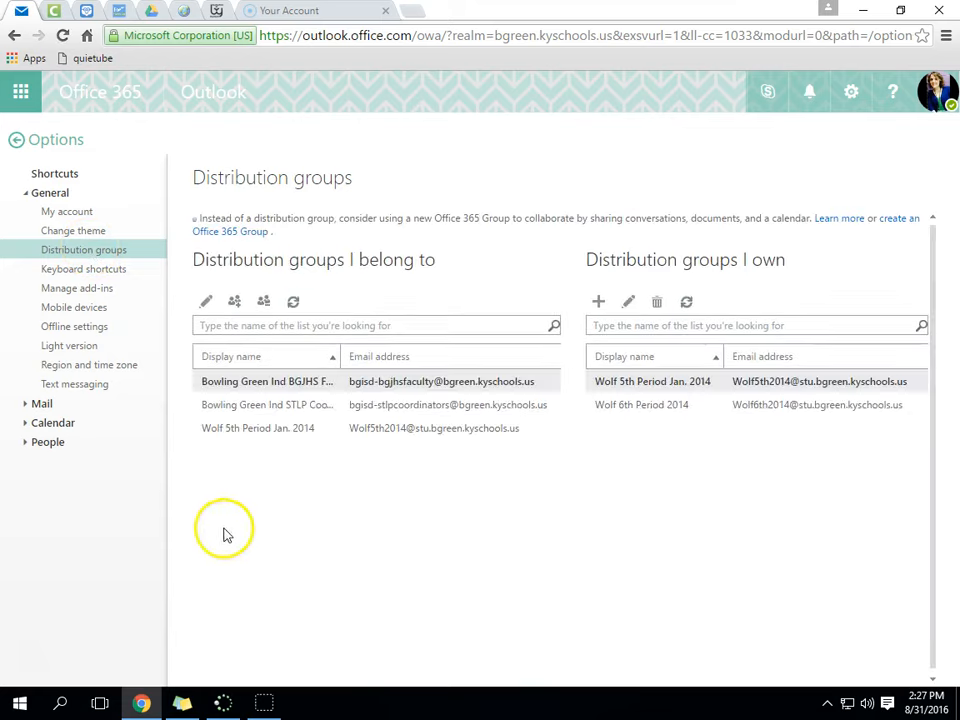
{"action": "left_click", "coordinate": [265, 430]}
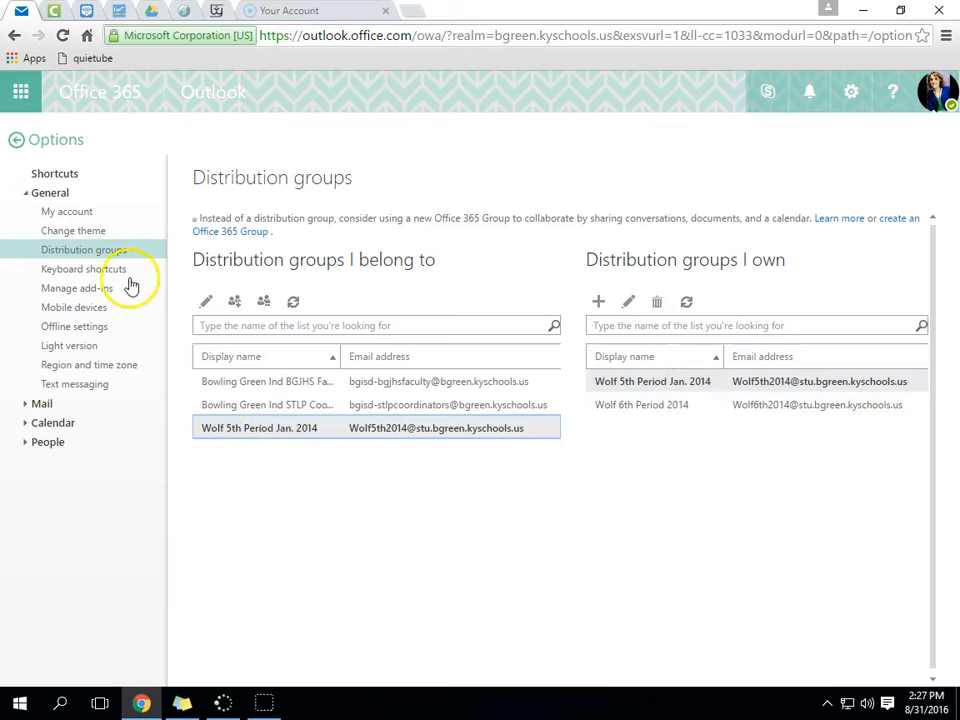
- View Keyboard shortcuts, Manage add-ins, Mobile devices, Light version, Region and time zone, and Text messaging
{"action": "left_click", "coordinate": [85, 269]}
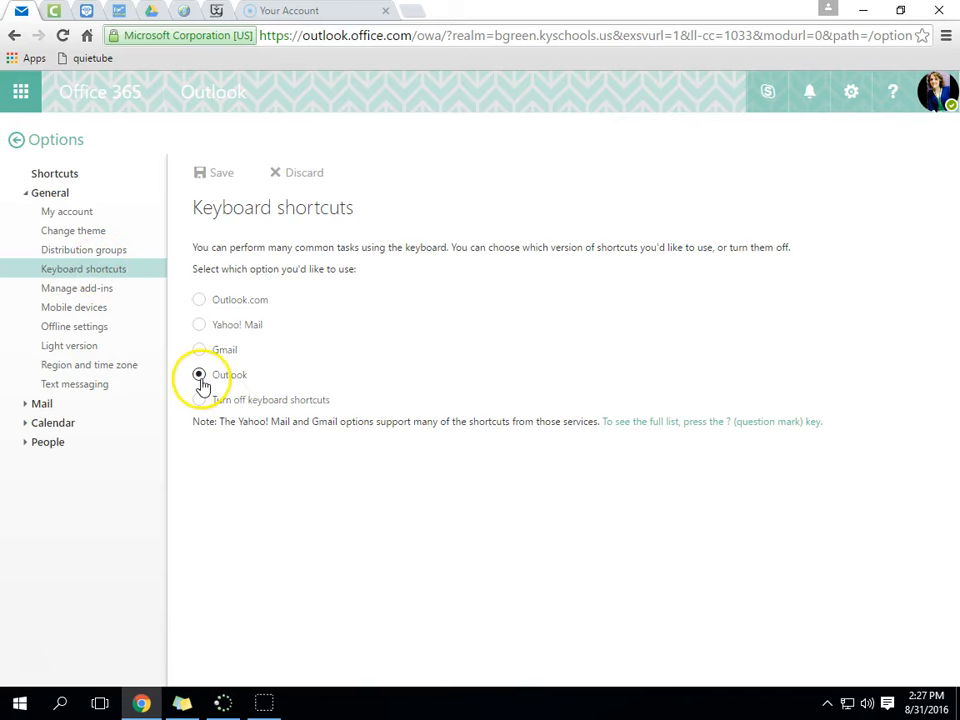
{"action": "left_click", "coordinate": [115, 290]}
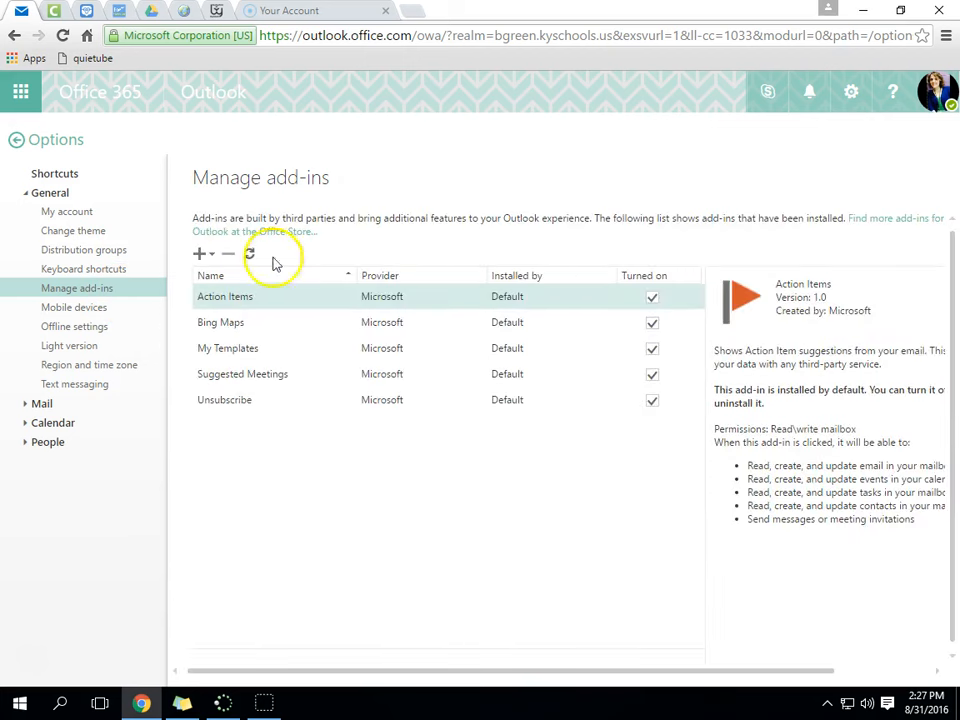
{"action": "left_click", "coordinate": [81, 311]}
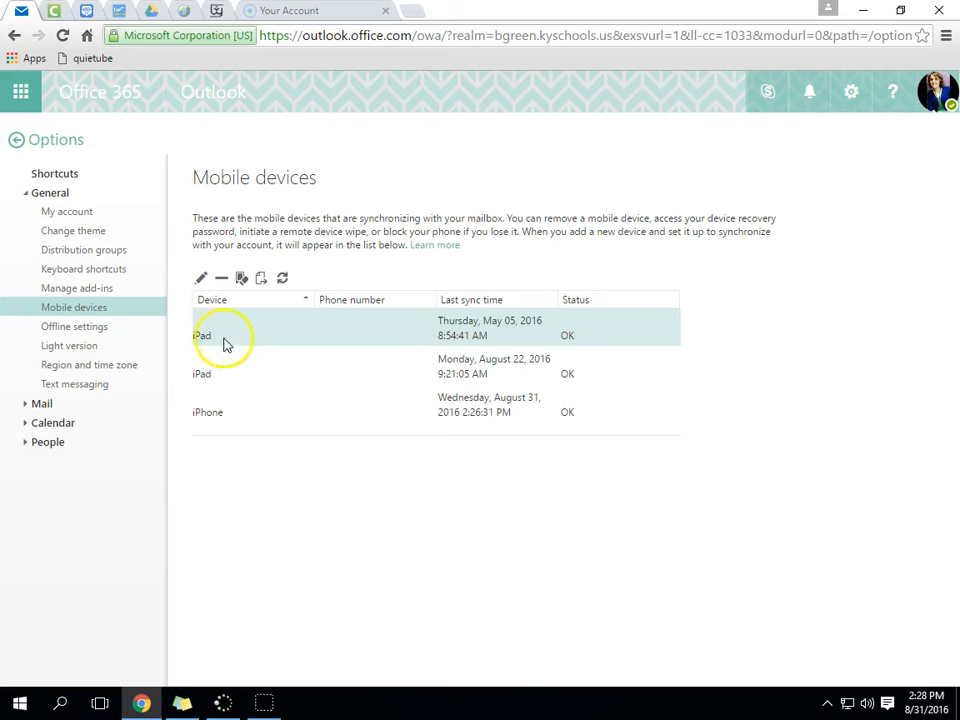
{"action": "left_click", "coordinate": [78, 349]}
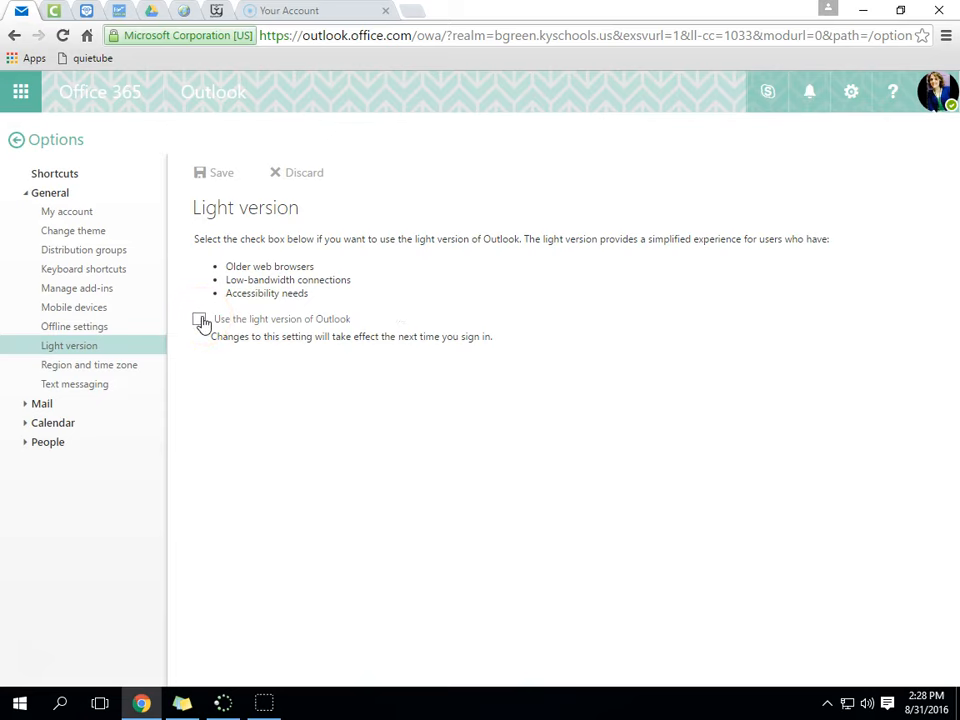
{"action": "left_click", "coordinate": [118, 367]}
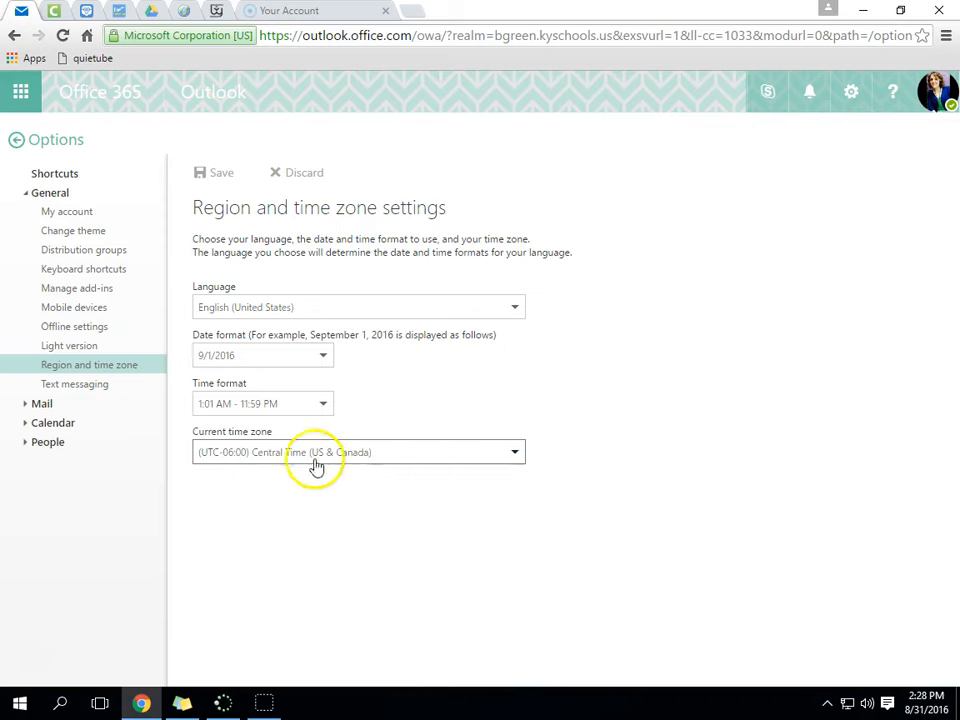
{"action": "left_click", "coordinate": [74, 387]}
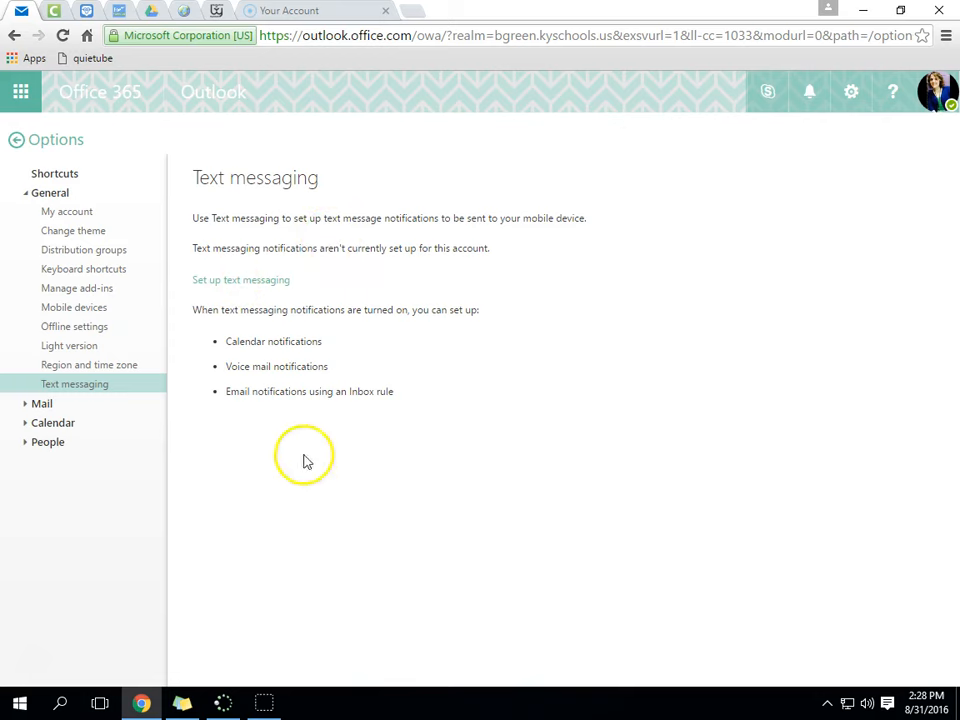
- Collapse General and the Mail subgroups, leaving only Automatic processing expanded
{"action": "left_click", "coordinate": [32, 199]}
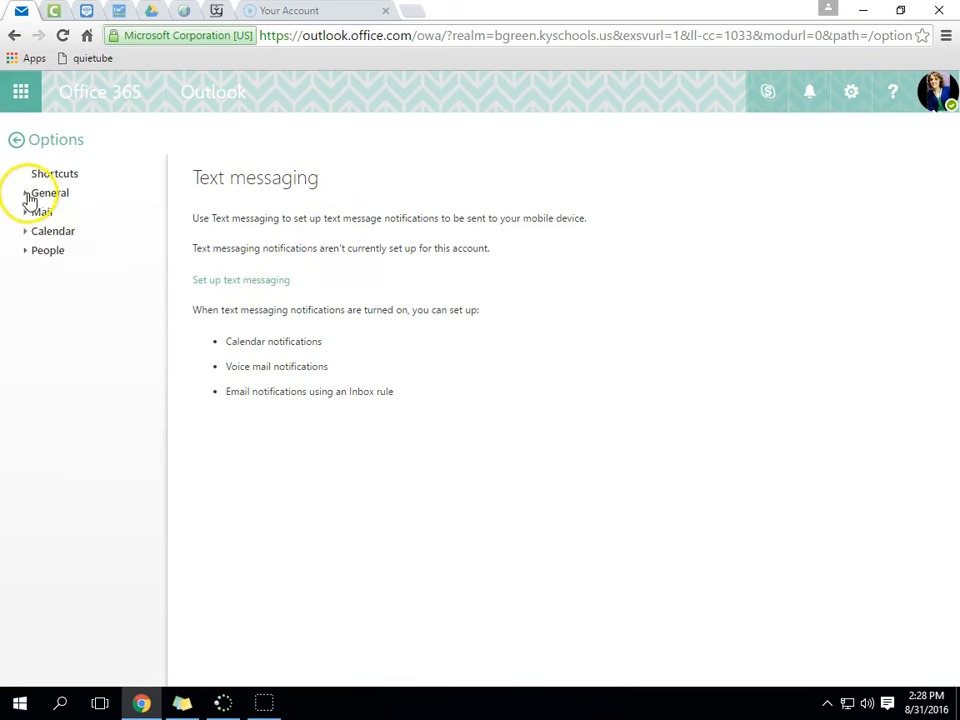
{"action": "left_click", "coordinate": [28, 216]}
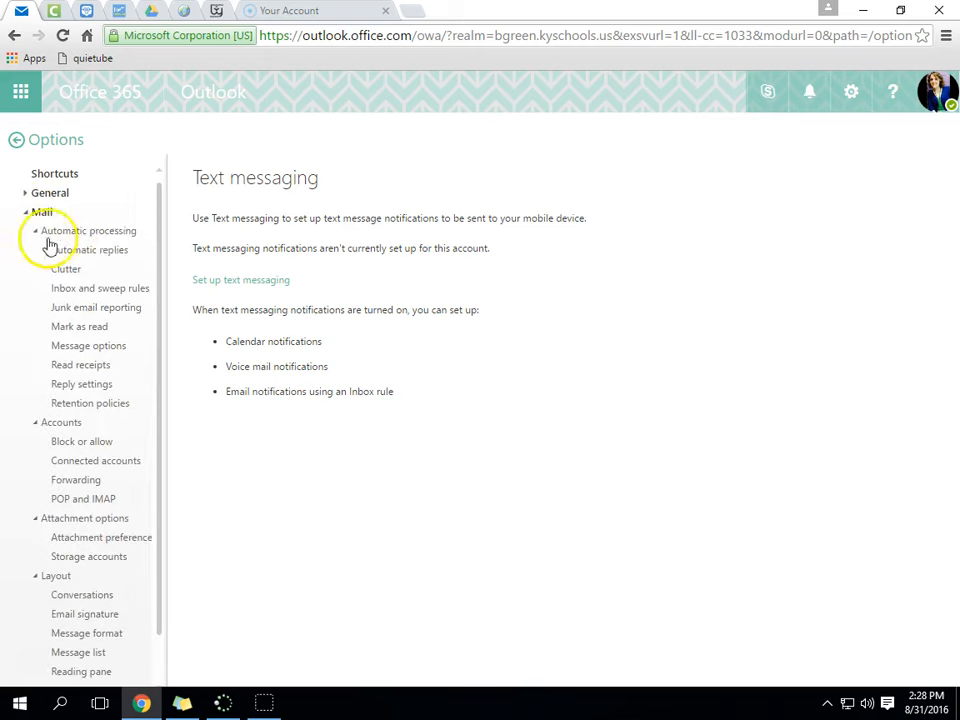
{"action": "left_click", "coordinate": [35, 231]}
{"action": "left_click", "coordinate": [34, 251]}
{"action": "left_click", "coordinate": [36, 270]}
{"action": "left_click", "coordinate": [40, 291]}
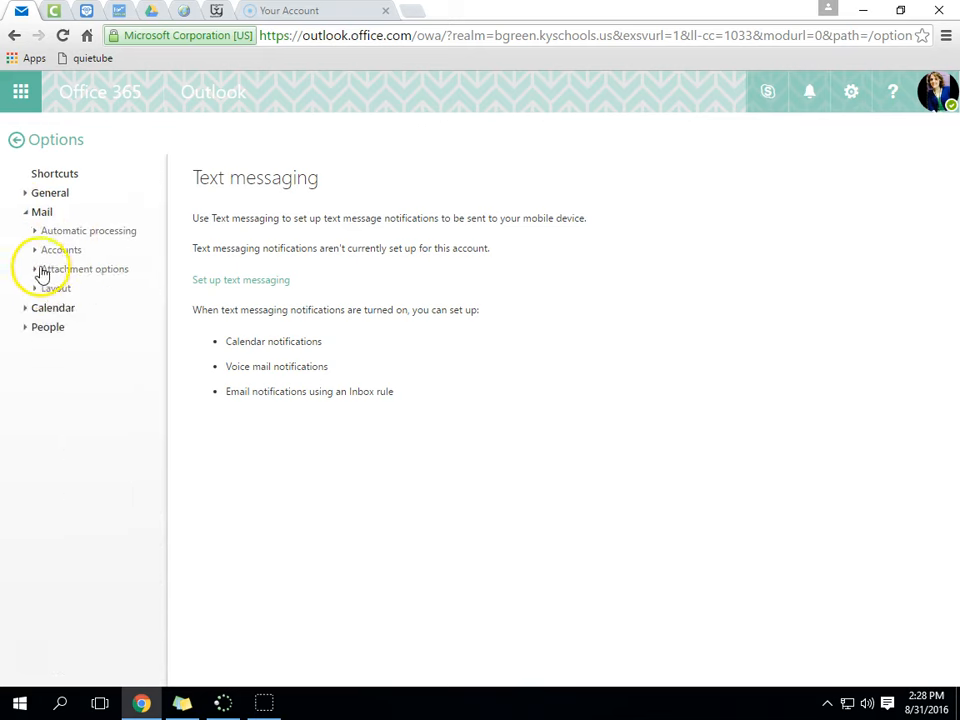
{"action": "left_click", "coordinate": [80, 232]}
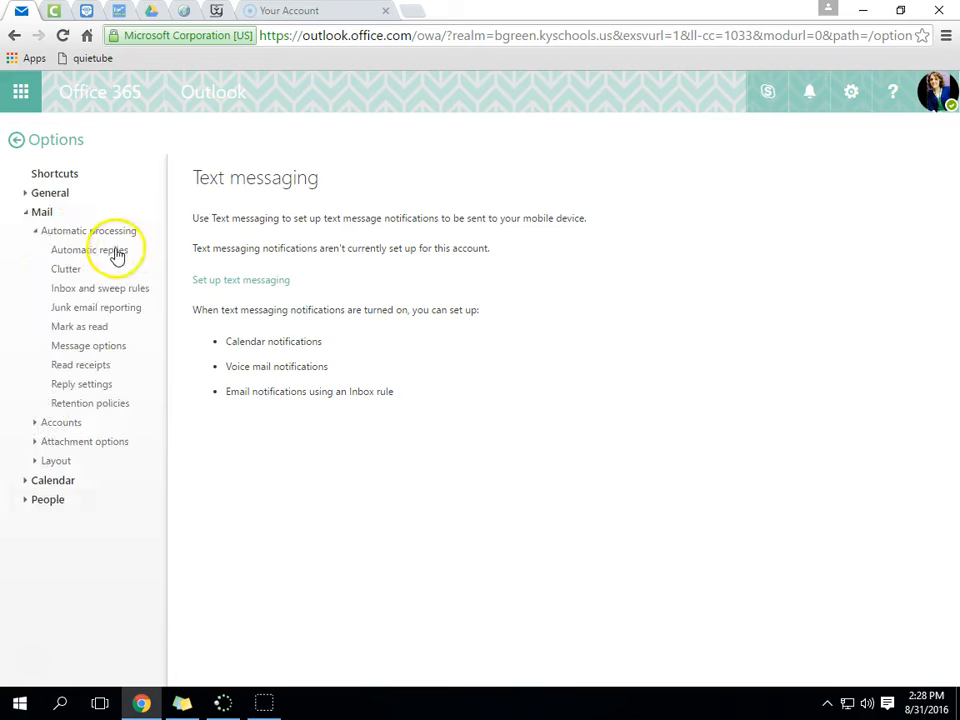
- View Automatic replies and Clutter, then discard the Clutter change and open Inbox and sweep rules
{"action": "left_click", "coordinate": [115, 255]}
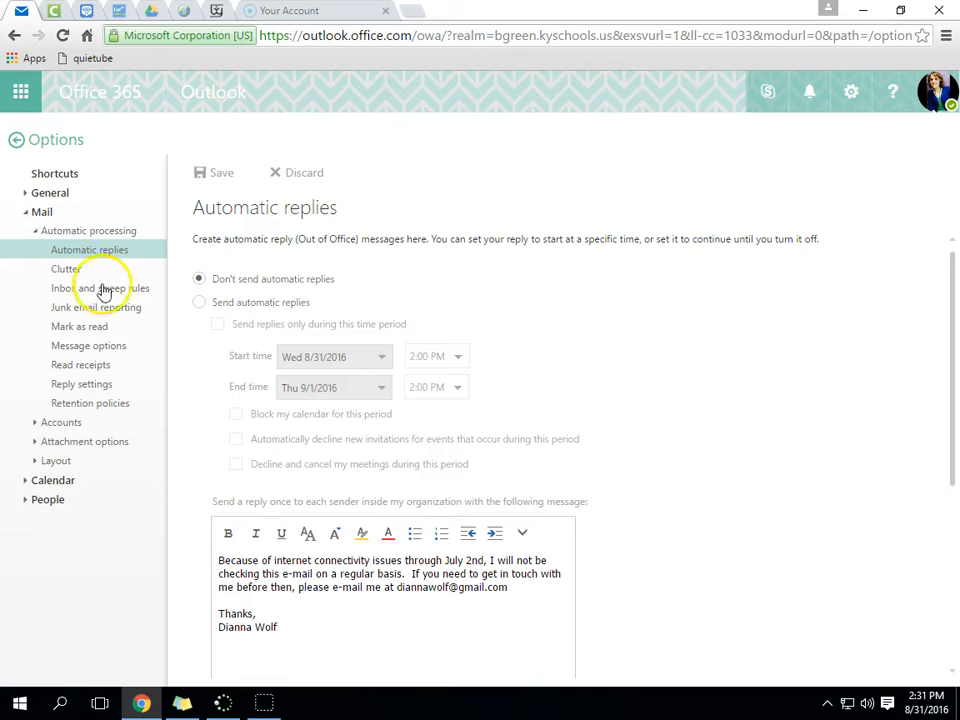
{"action": "left_click", "coordinate": [70, 272]}
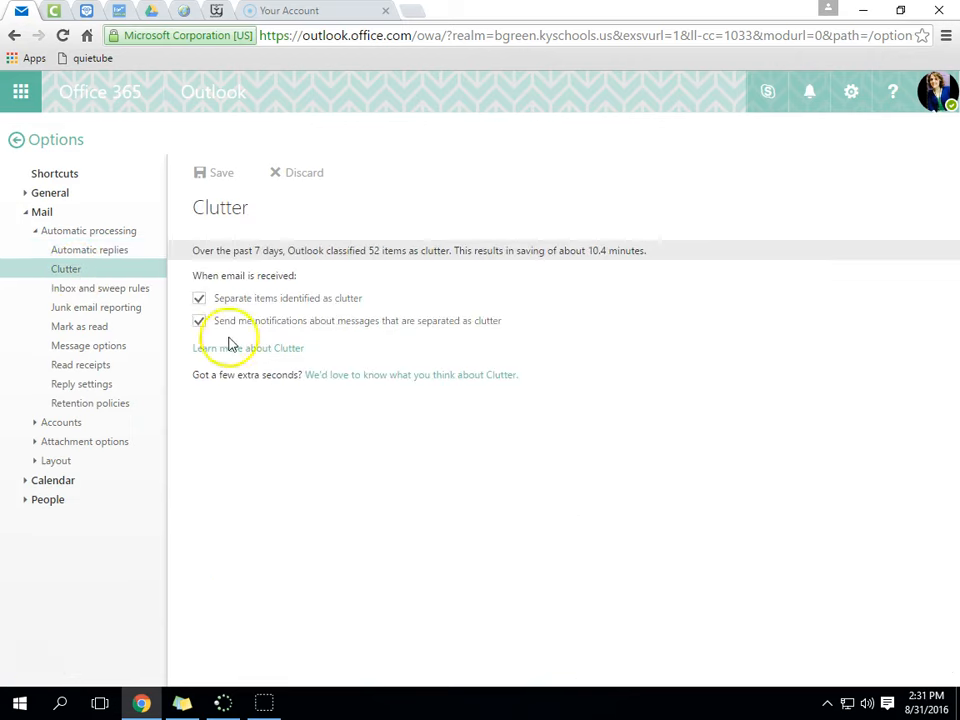
{"action": "left_click", "coordinate": [199, 299]}
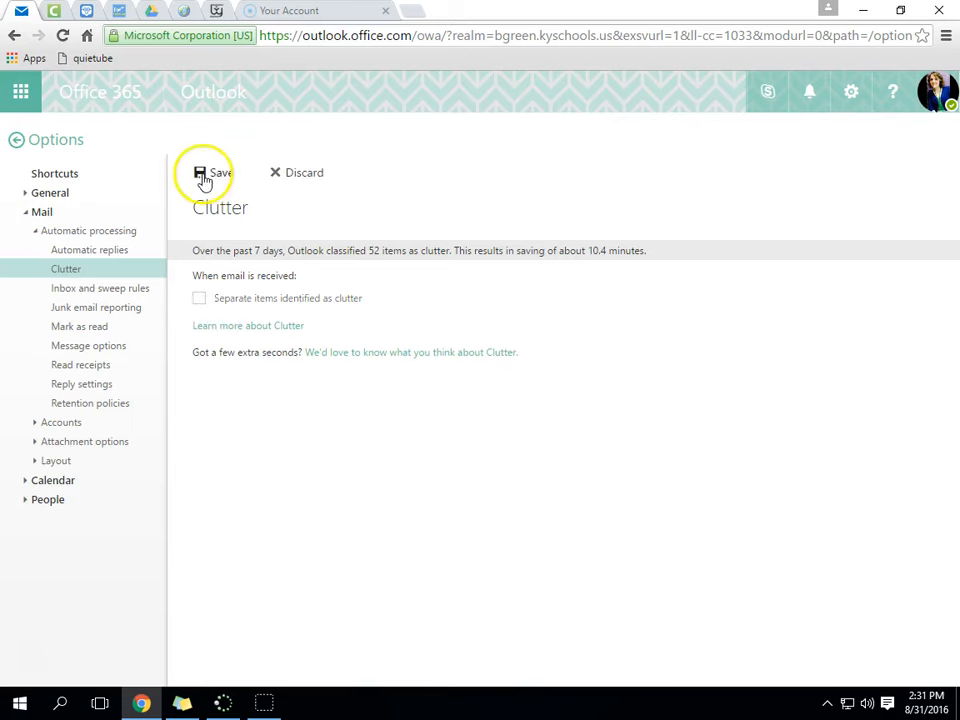
{"action": "left_click", "coordinate": [117, 290]}
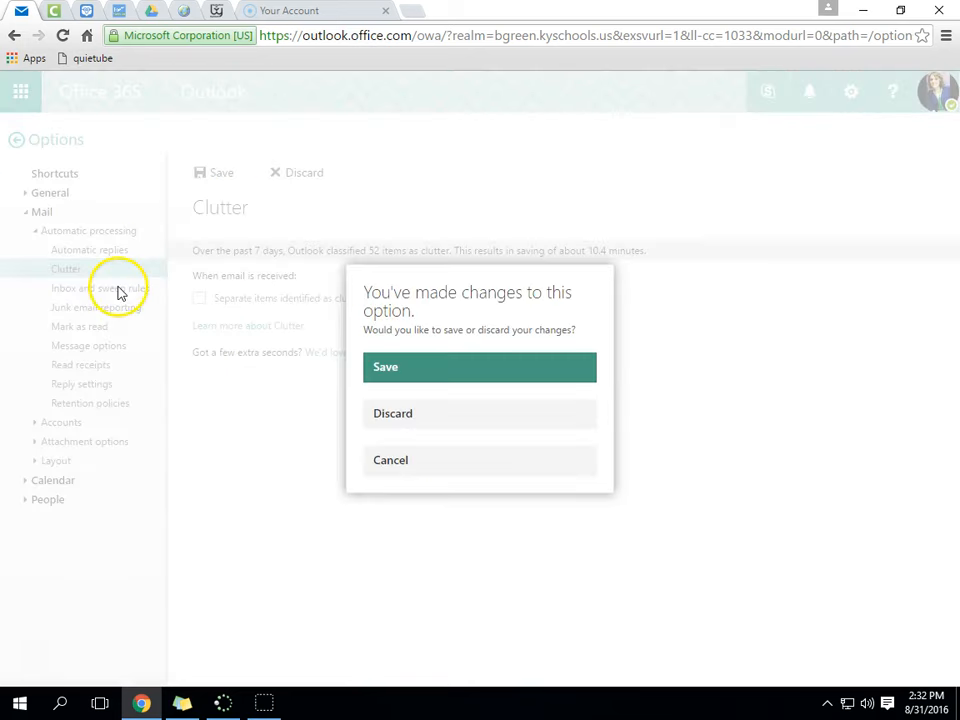
{"action": "left_click", "coordinate": [405, 431]}
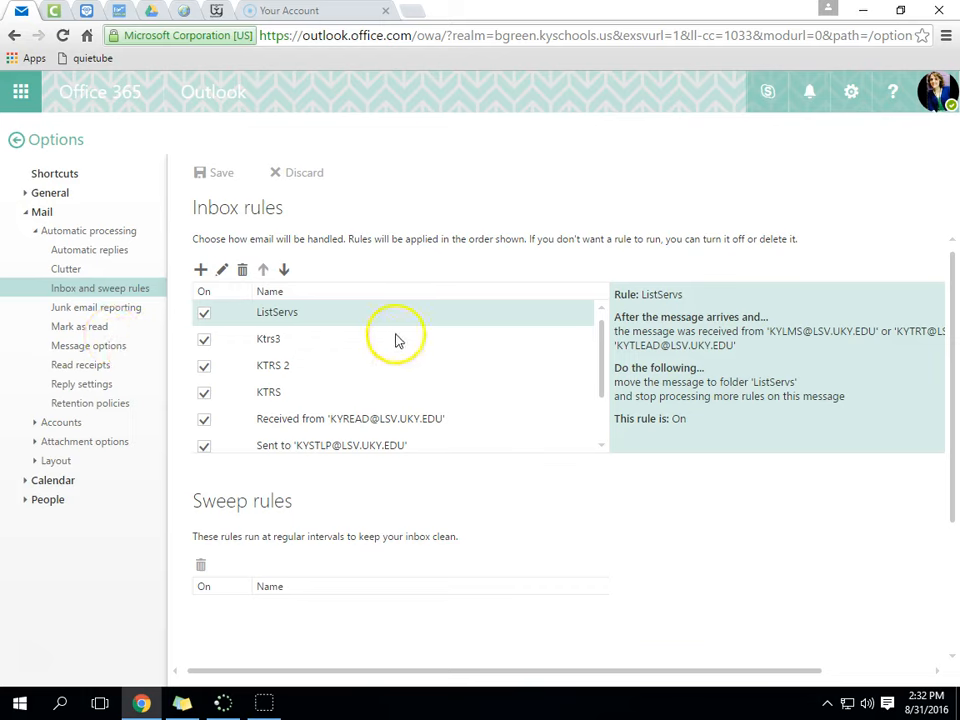
- Start a new inbox rule and put the cursor in its name field
{"action": "left_click_drag", "start_coordinate": [603, 340], "coordinate": [602, 306]}
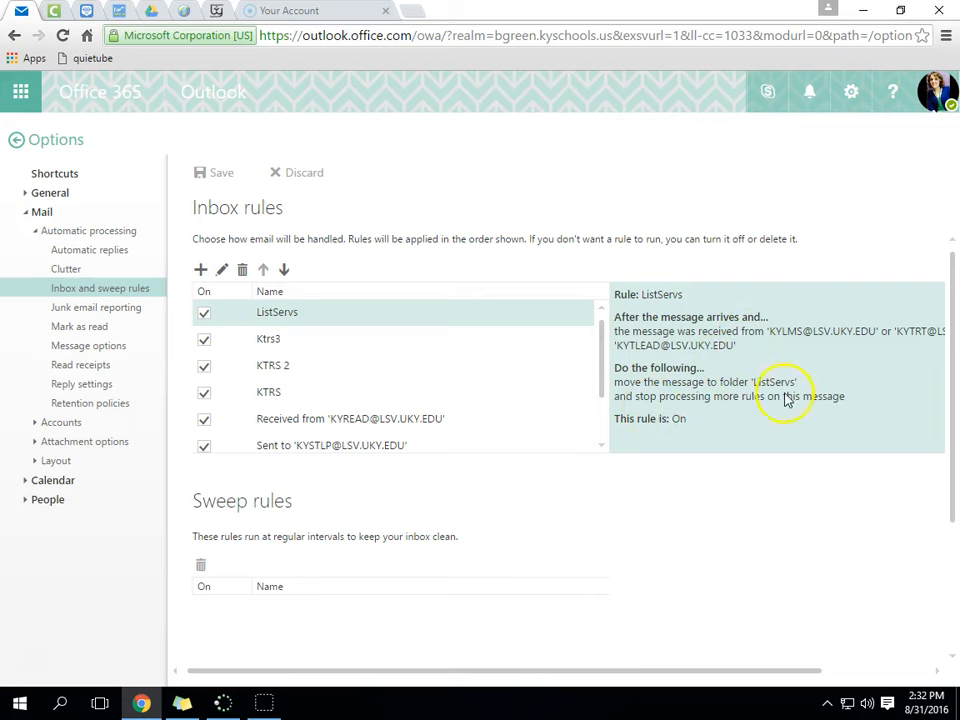
{"action": "left_click", "coordinate": [201, 272]}
{"action": "left_click", "coordinate": [204, 241]}
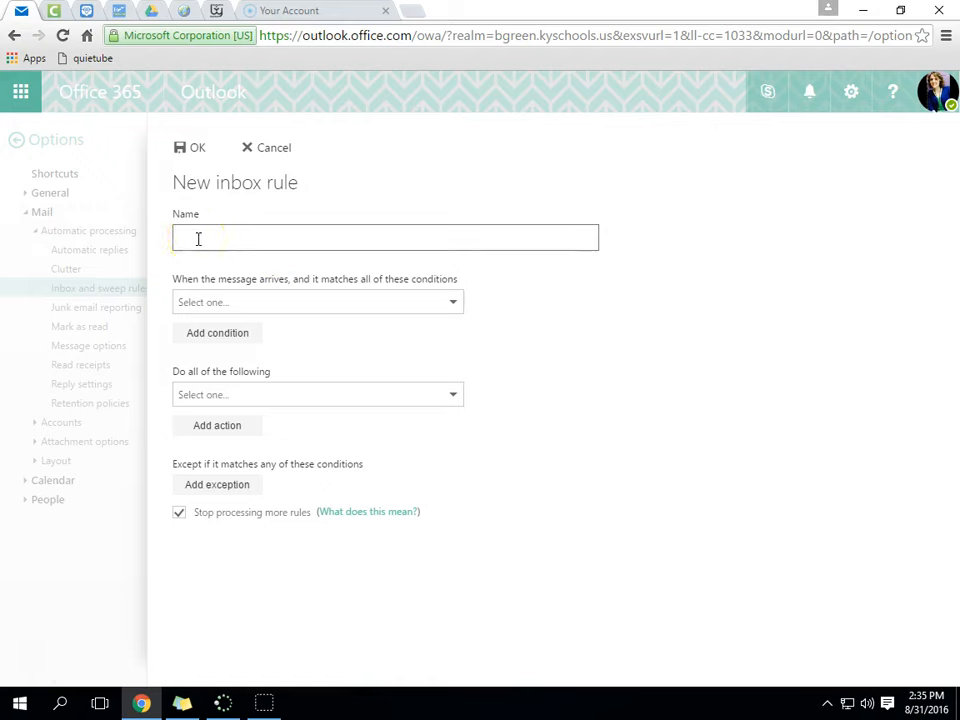
- Name the rule 'Delete' with condition 'received from' a colleague found by searching the sender picker
{"action": "type", "text": "Delete"}
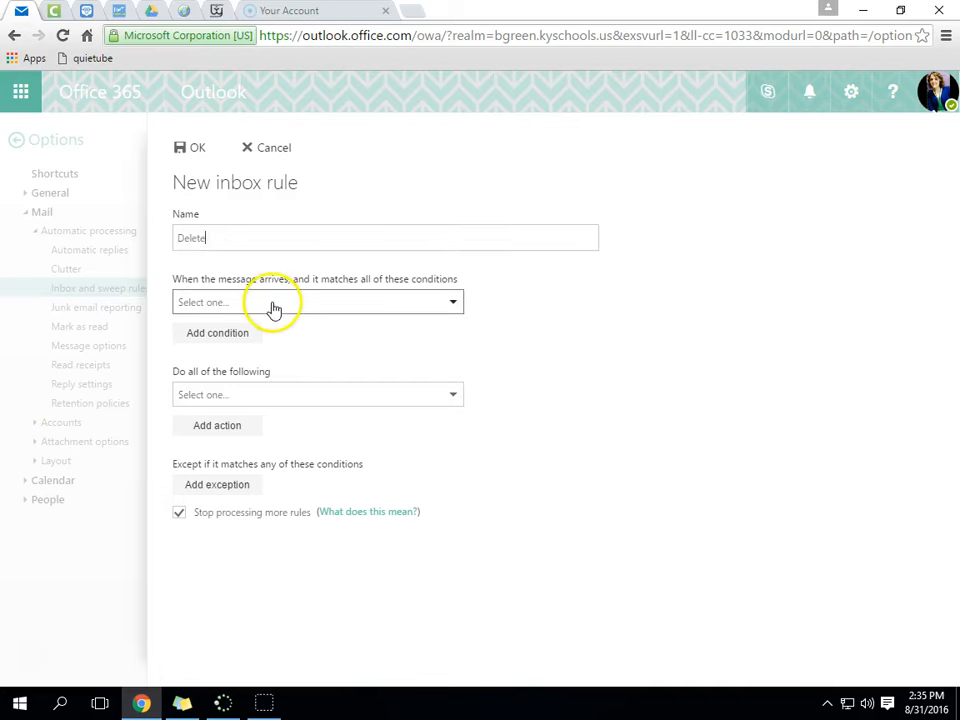
{"action": "left_click", "coordinate": [281, 304]}
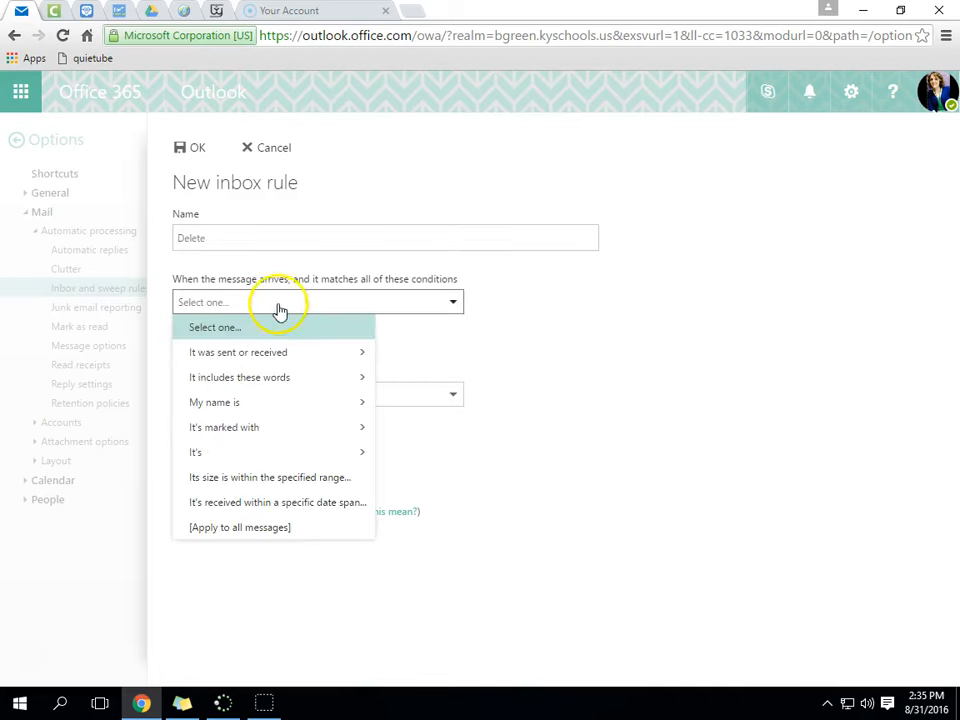
{"action": "mouse_move", "coordinate": [246, 354]}
{"action": "left_click", "coordinate": [446, 358]}
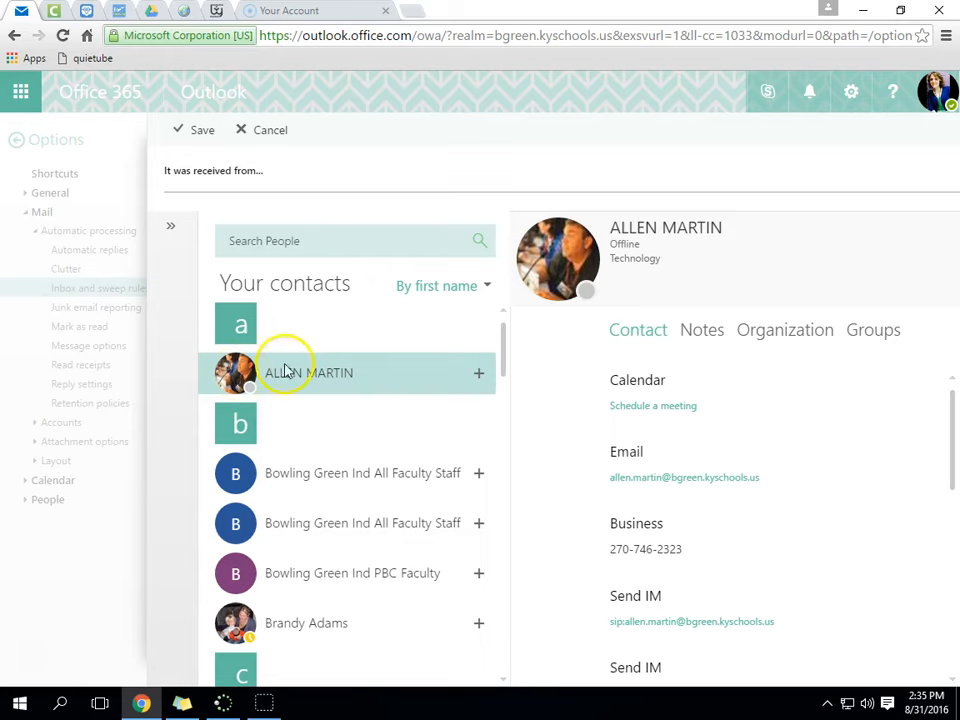
{"action": "left_click", "coordinate": [199, 131]}
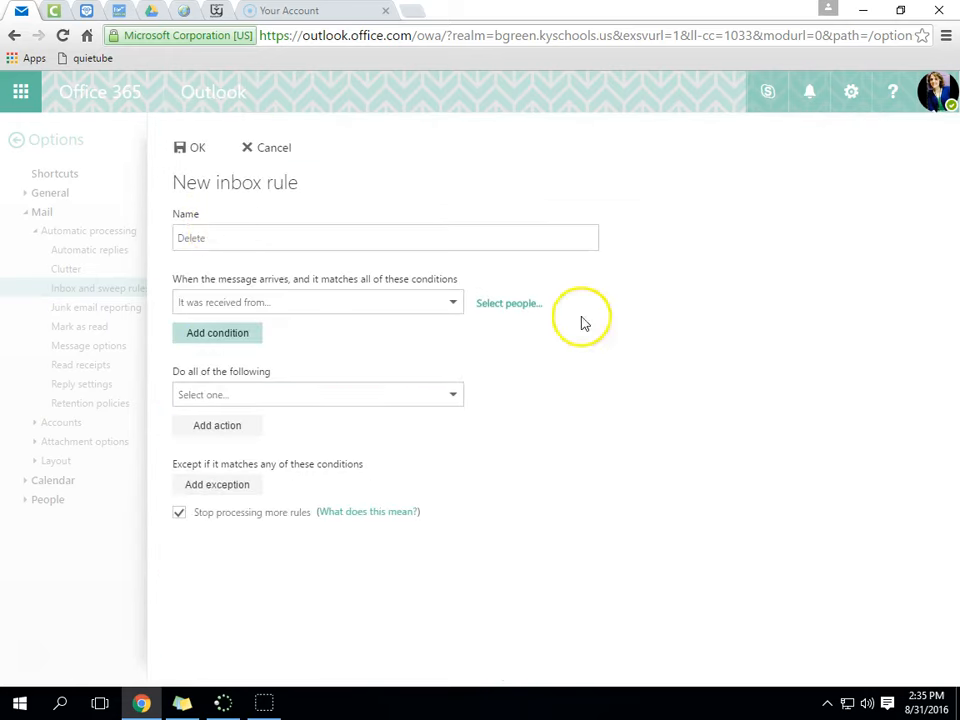
{"action": "left_click", "coordinate": [498, 308]}
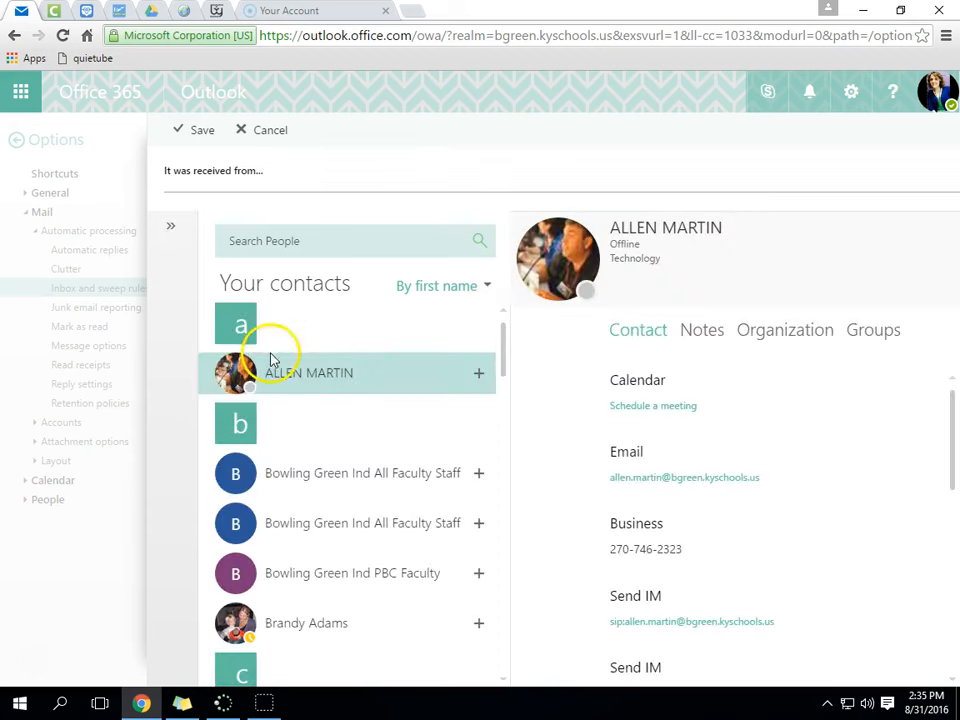
{"action": "left_click", "coordinate": [281, 170]}
{"action": "type", "text": "alle"}
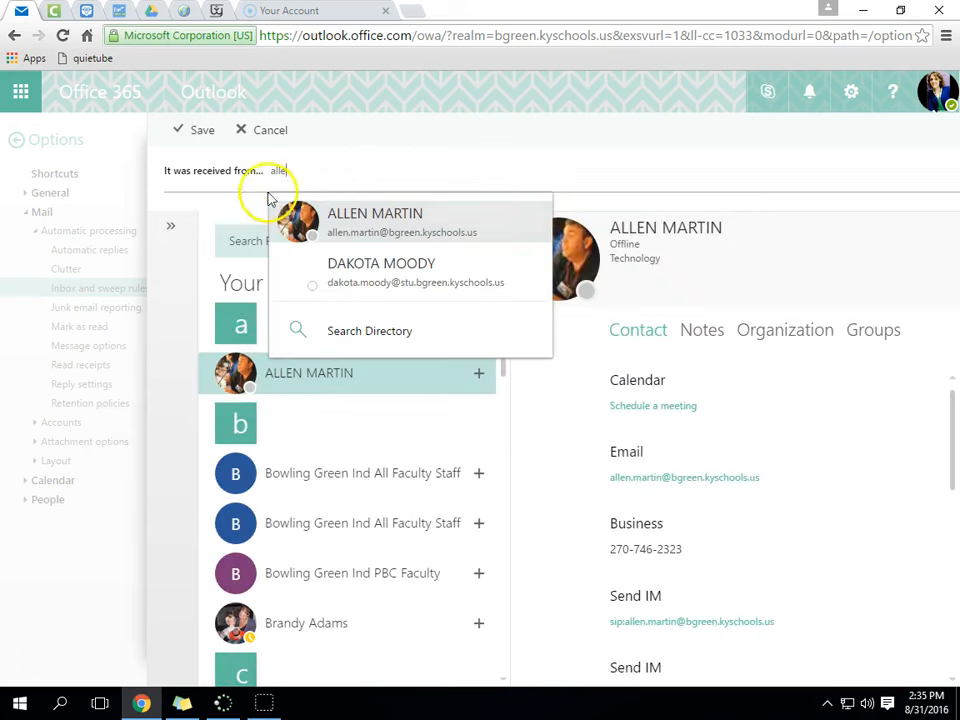
{"action": "left_click", "coordinate": [405, 226]}
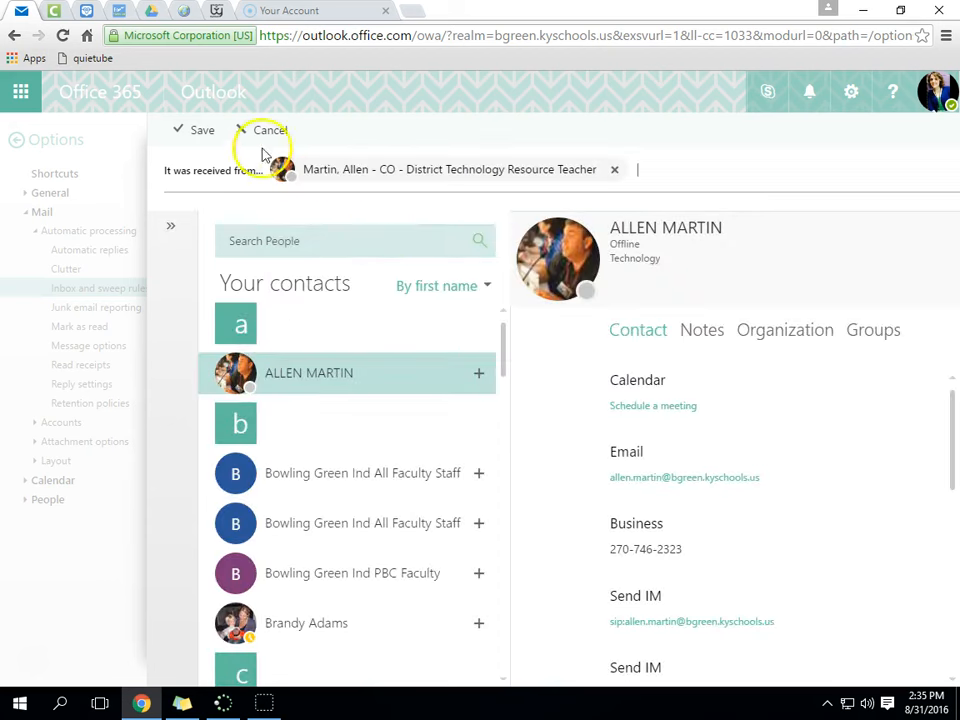
{"action": "left_click", "coordinate": [204, 131]}
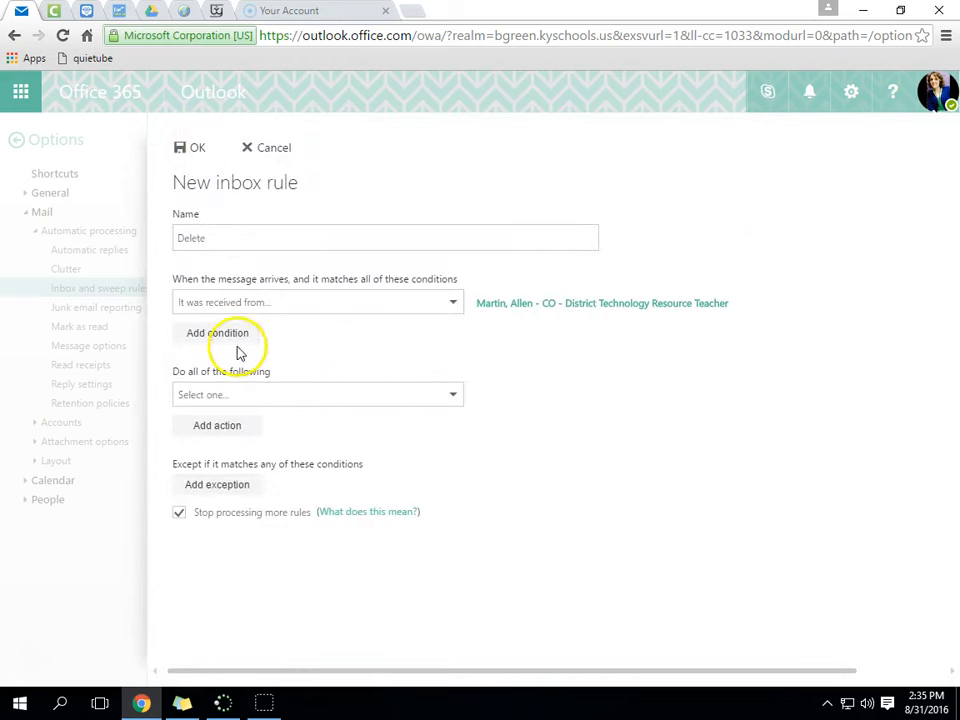
- Set the rule action to Delete the message, then cancel the rule
{"action": "left_click", "coordinate": [457, 395]}
{"action": "mouse_move", "coordinate": [276, 446]}
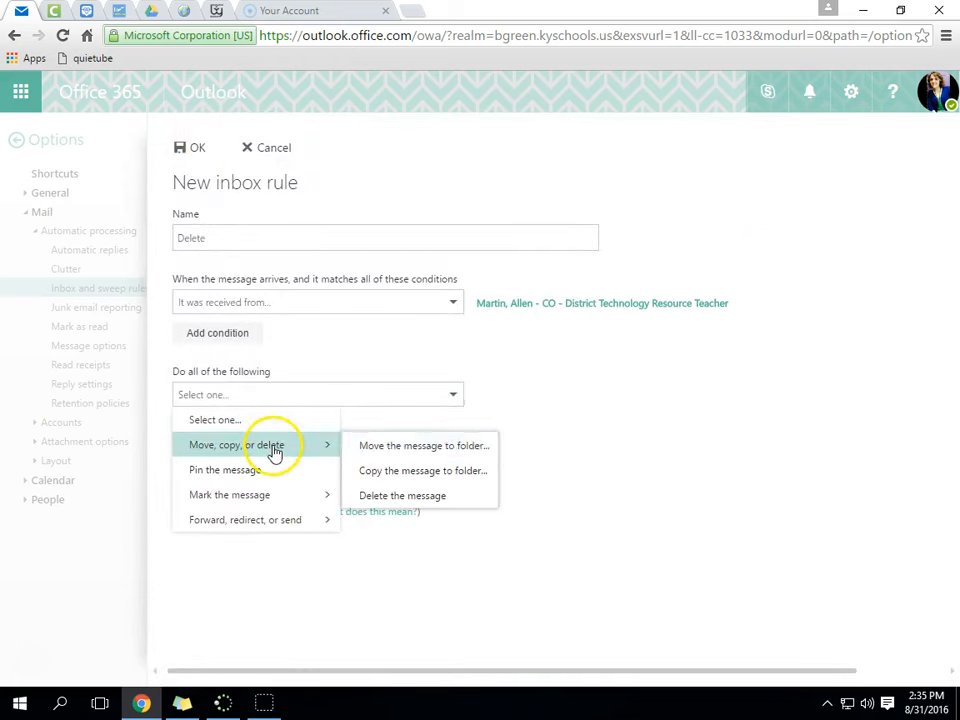
{"action": "left_click", "coordinate": [422, 497]}
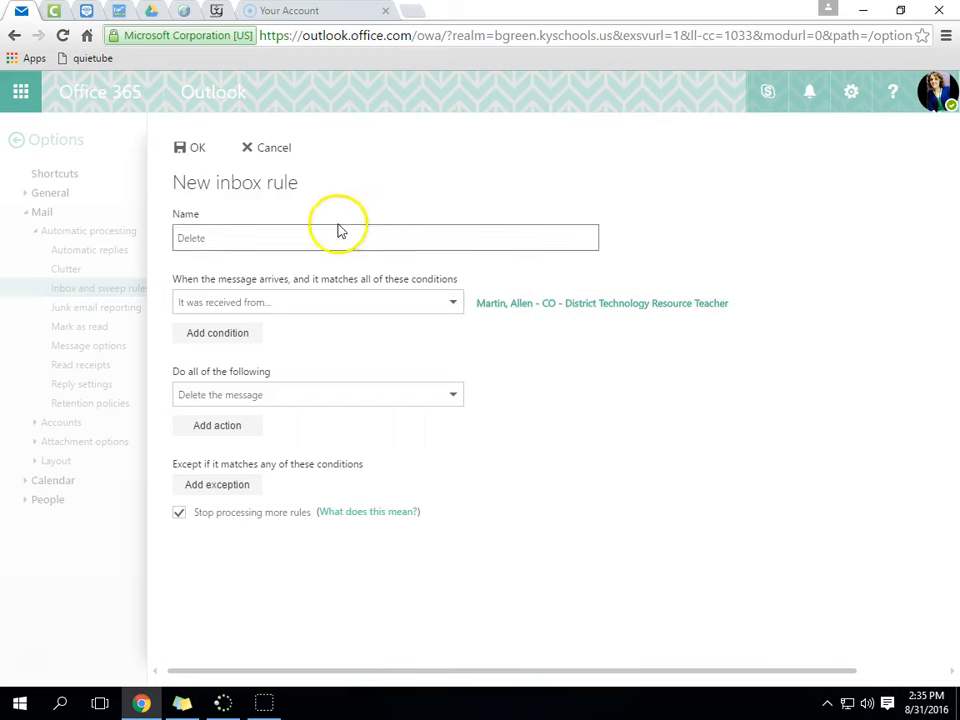
{"action": "left_click", "coordinate": [265, 150]}
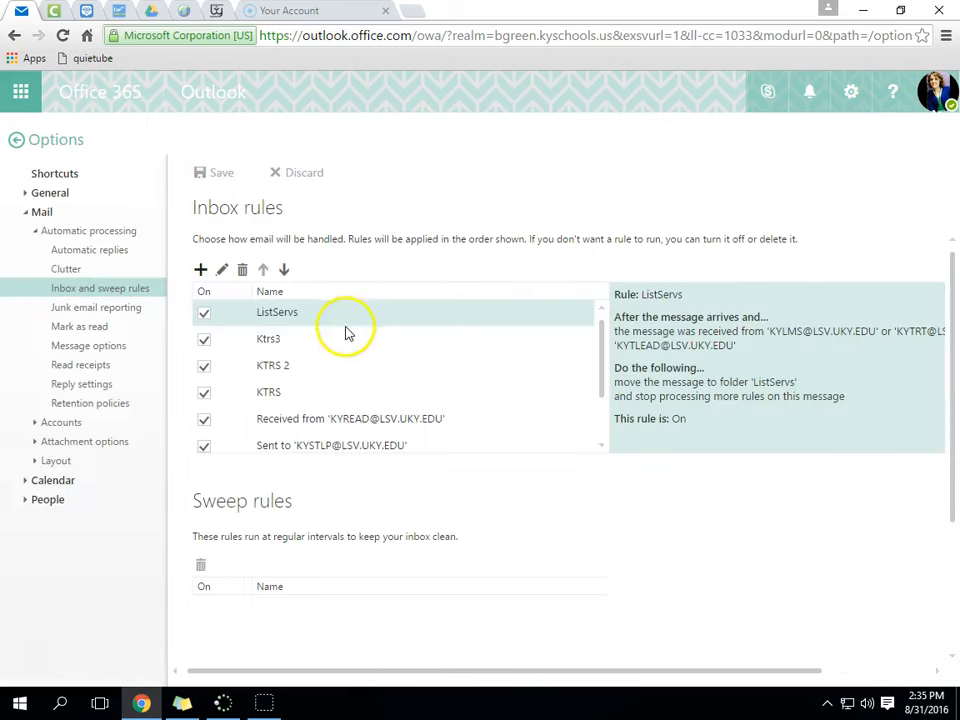
- Step through Report junk email, Mark as read, Message options, Read receipts, Reply settings and Retention policies
{"action": "left_click", "coordinate": [107, 310]}
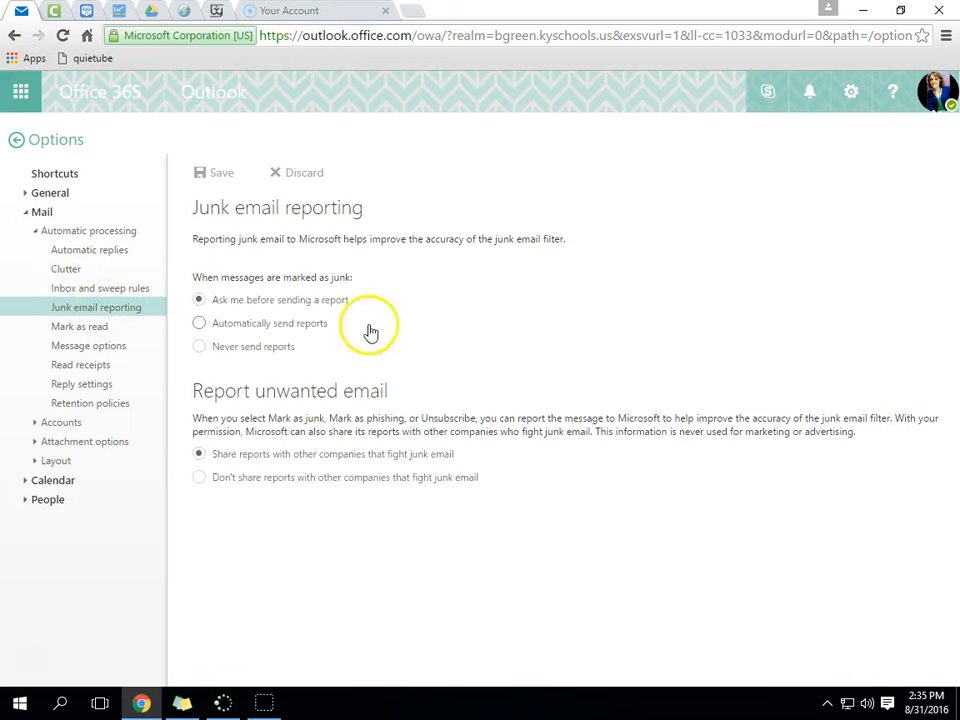
{"action": "left_click", "coordinate": [102, 328]}
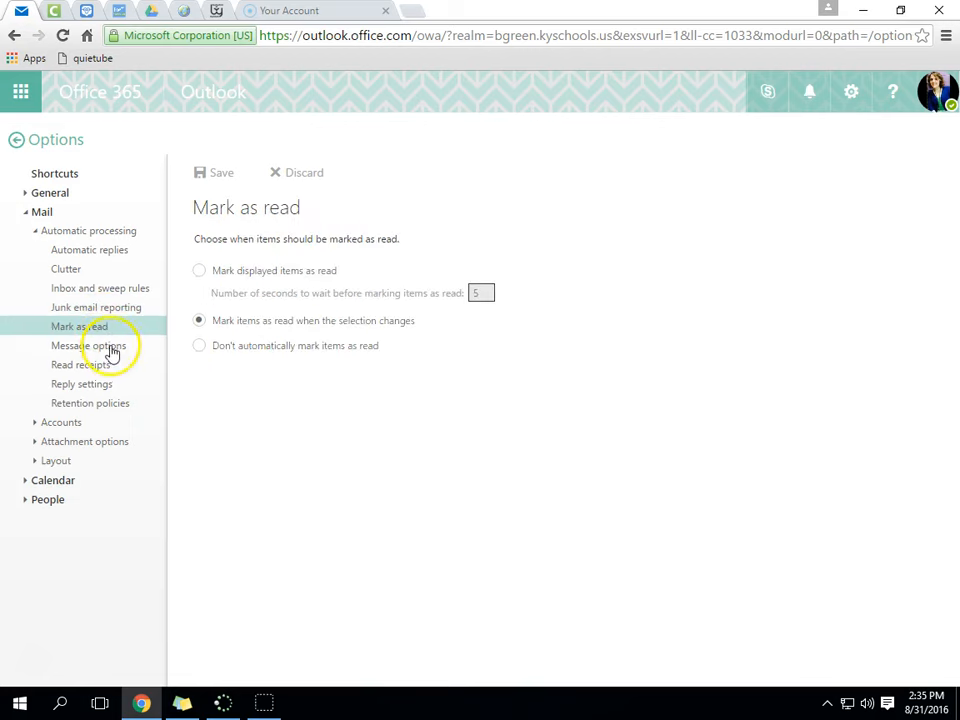
{"action": "left_click", "coordinate": [115, 350]}
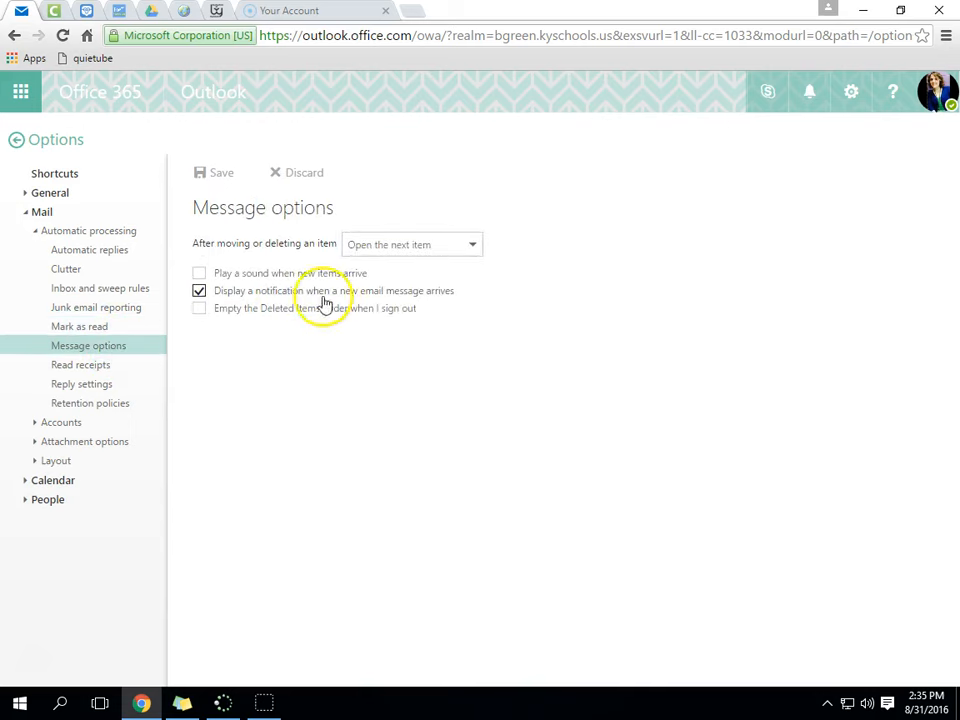
{"action": "left_click", "coordinate": [200, 289]}
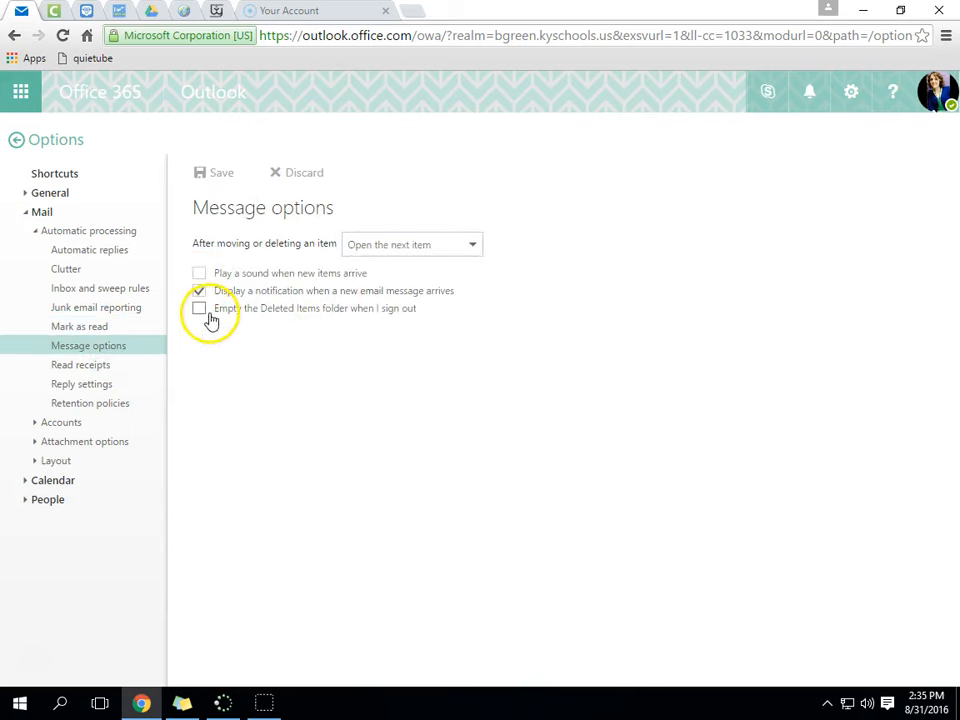
{"action": "left_click", "coordinate": [90, 368]}
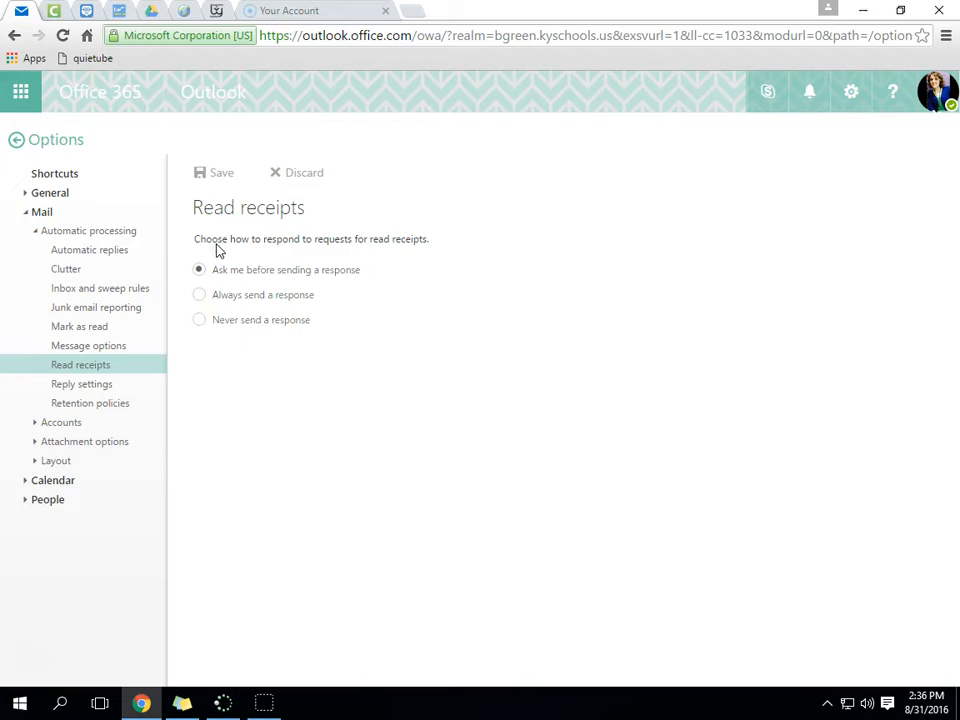
{"action": "left_click", "coordinate": [100, 386]}
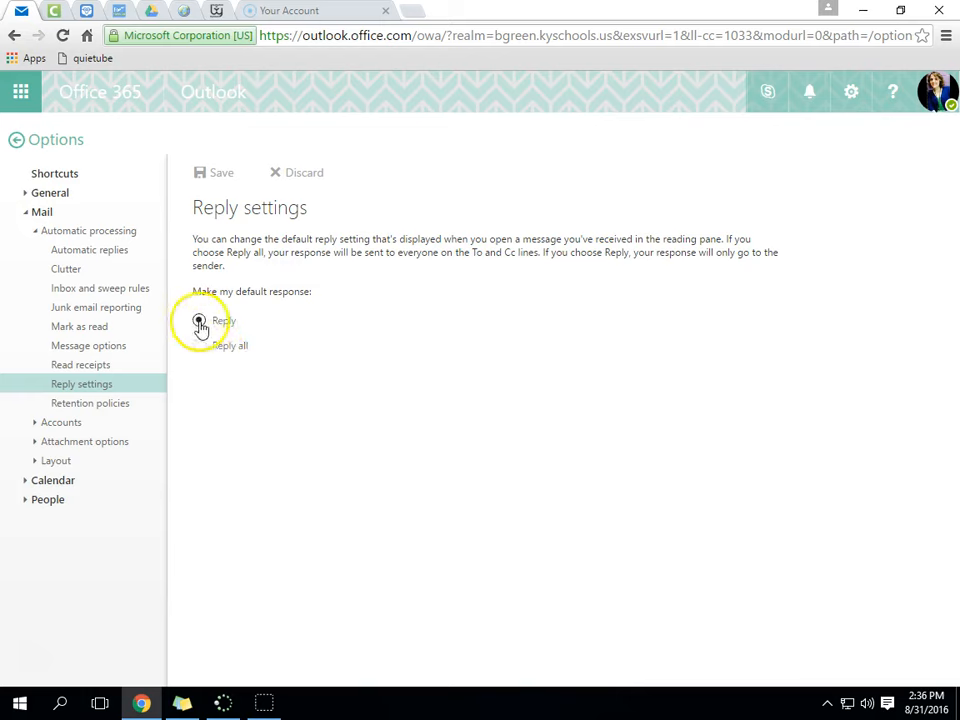
{"action": "left_click", "coordinate": [126, 406]}
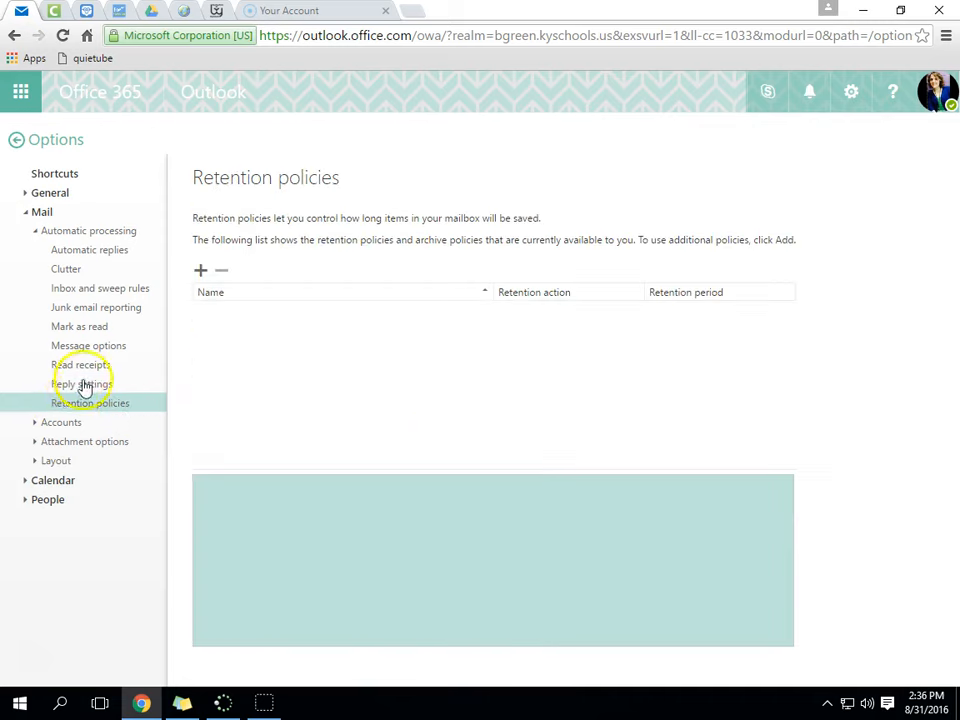
{"action": "left_click", "coordinate": [35, 231]}
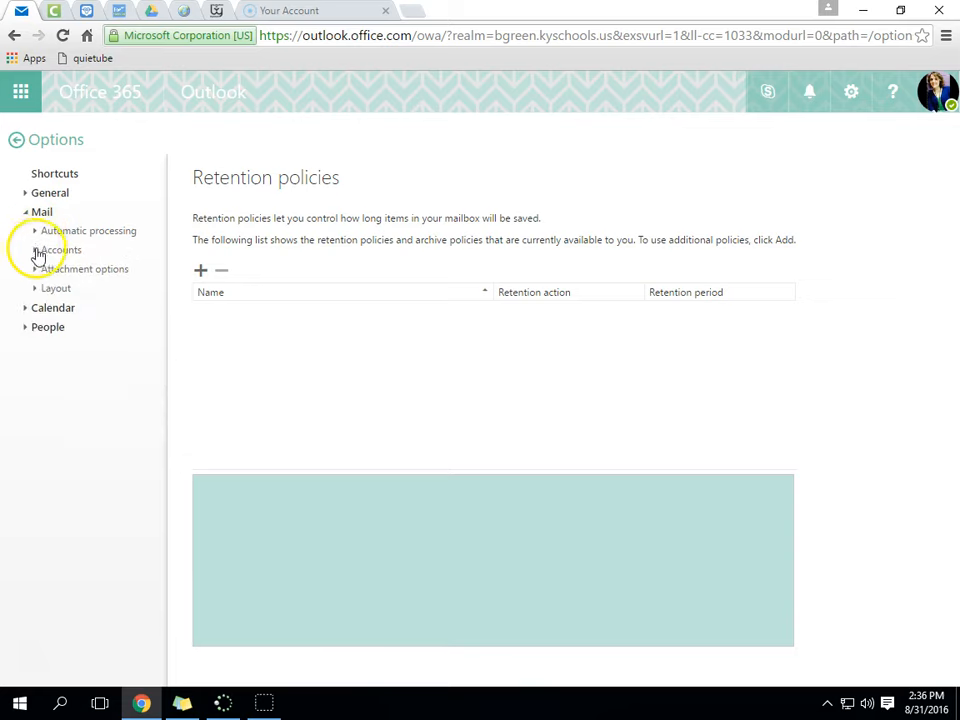
- Review the Accounts pages: Block or allow, Connected accounts, Forwarding, and POP and IMAP
{"action": "left_click", "coordinate": [35, 252]}
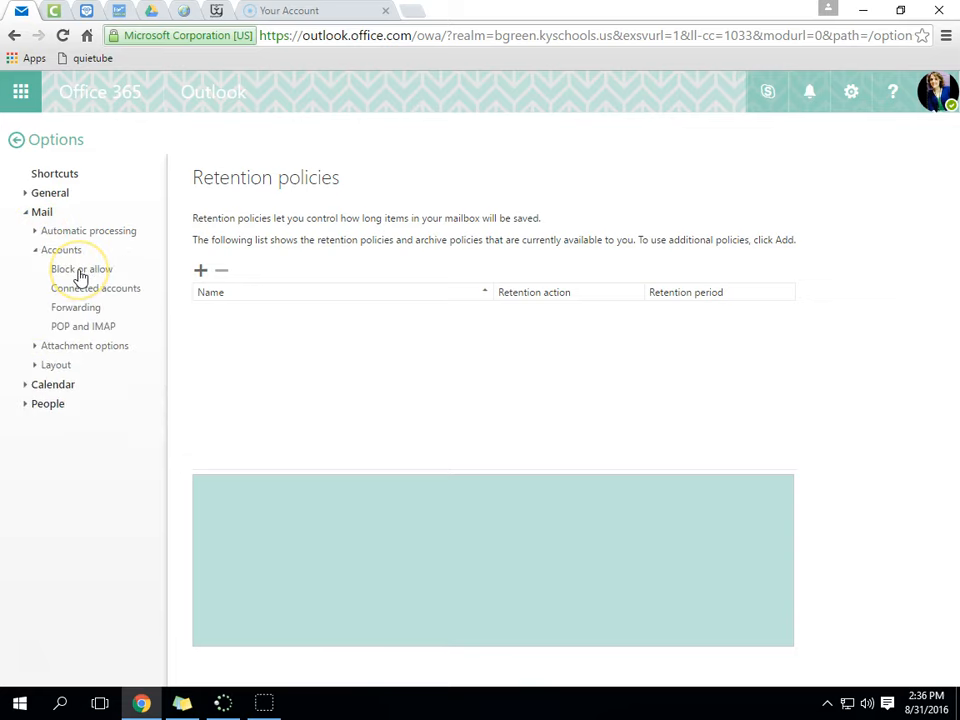
{"action": "left_click", "coordinate": [77, 270]}
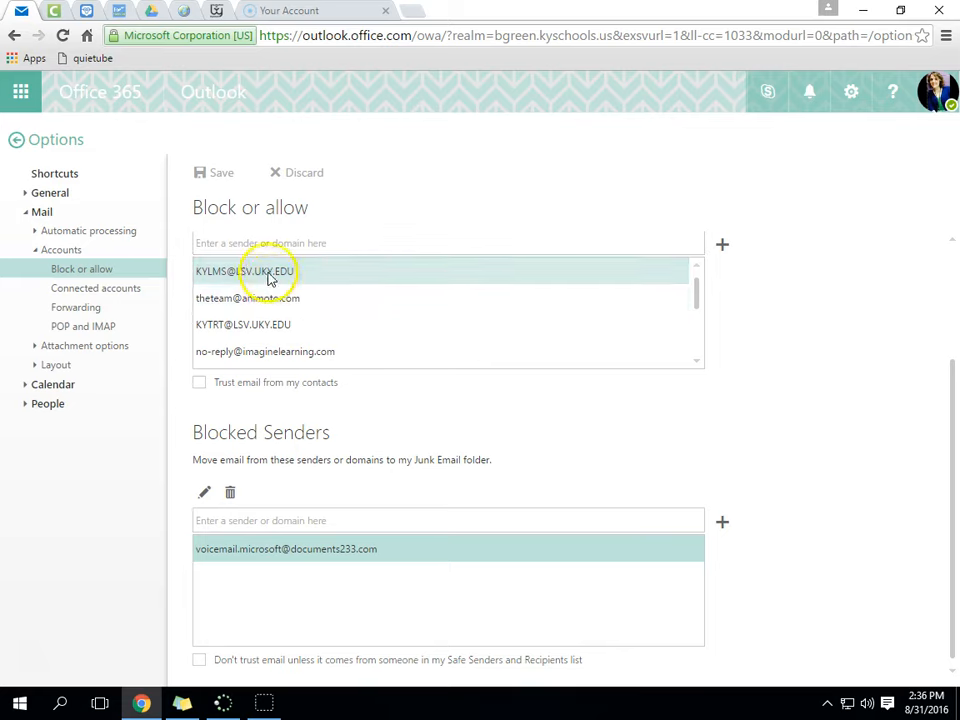
{"action": "scroll", "coordinate": [270, 290], "scroll_direction": "down", "scroll_amount": 6}
{"action": "scroll", "coordinate": [270, 300], "scroll_direction": "up", "scroll_amount": 8}
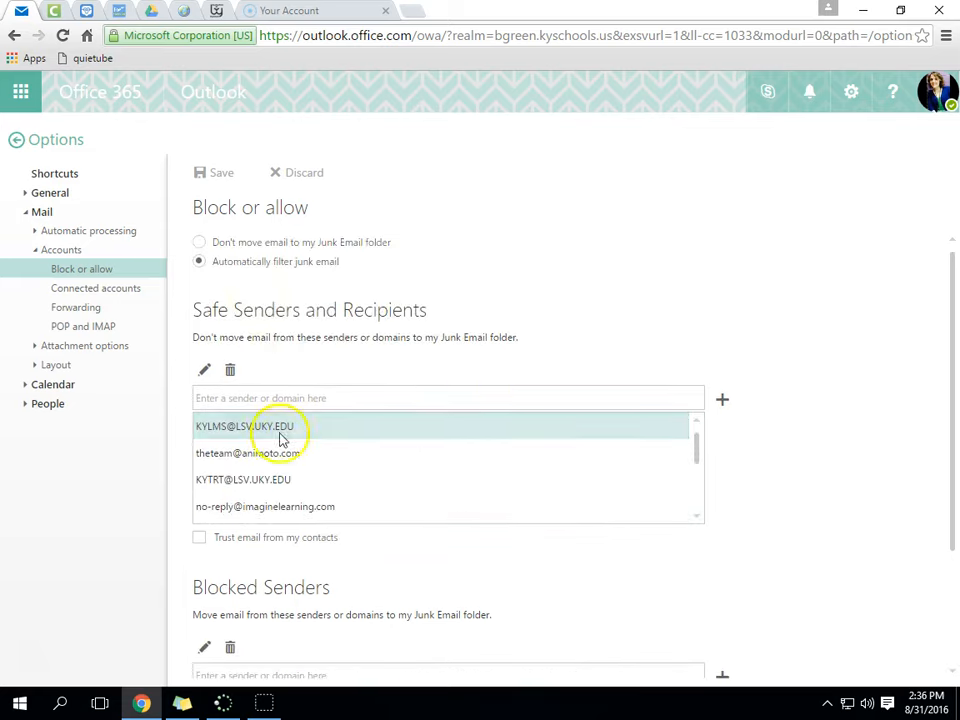
{"action": "left_click", "coordinate": [118, 293]}
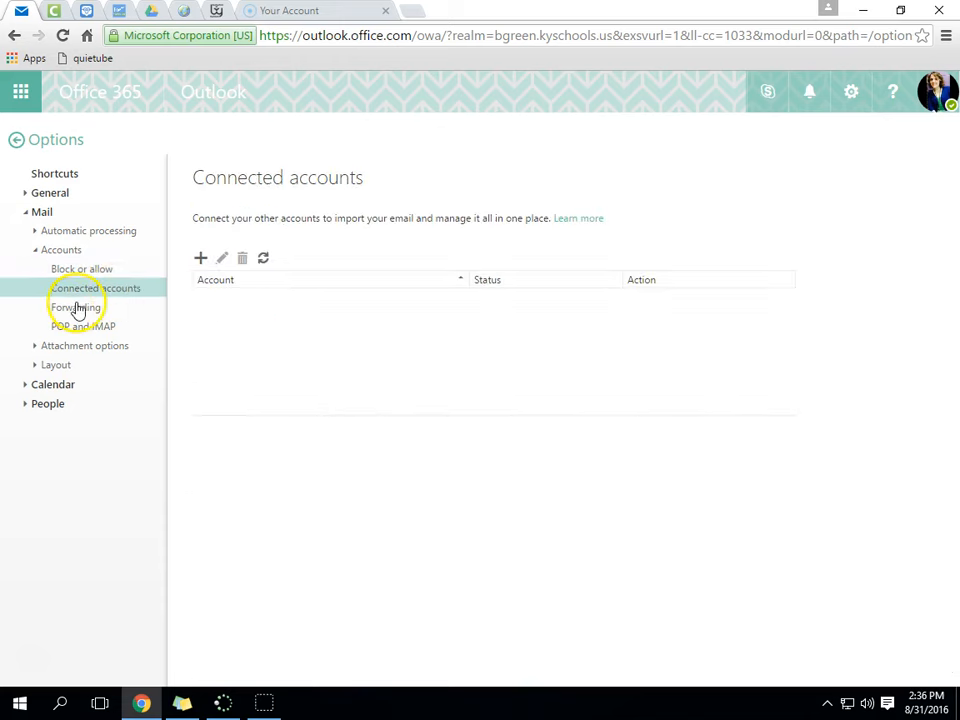
{"action": "left_click", "coordinate": [80, 310]}
{"action": "left_click", "coordinate": [88, 326]}
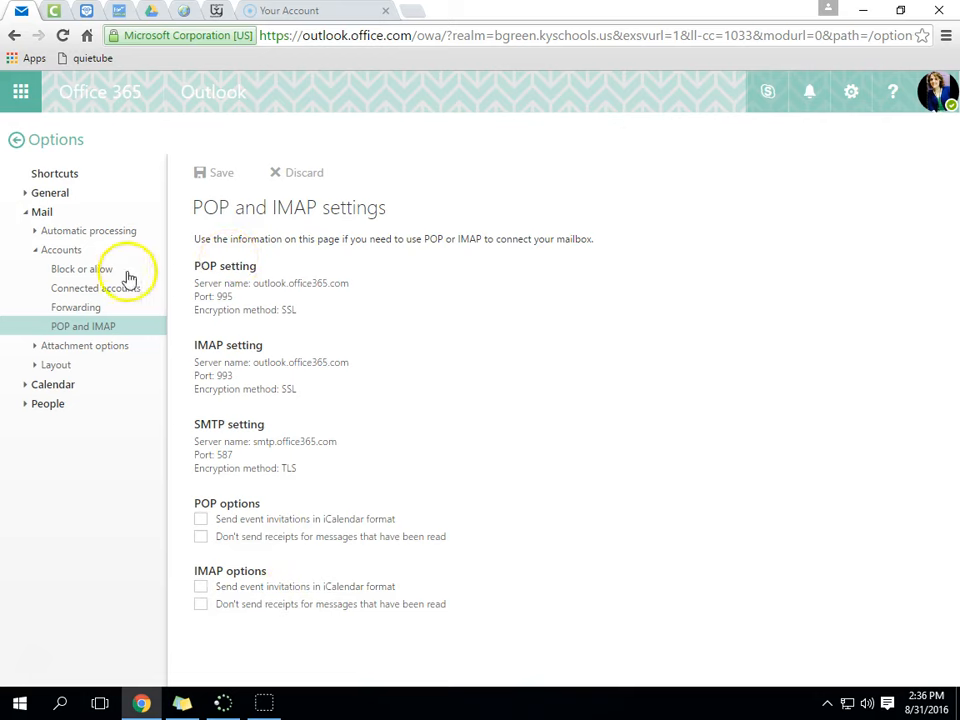
- Switch to Attachment options and view Attachment preferences and Storage accounts
{"action": "left_click", "coordinate": [34, 251]}
{"action": "left_click", "coordinate": [34, 269]}
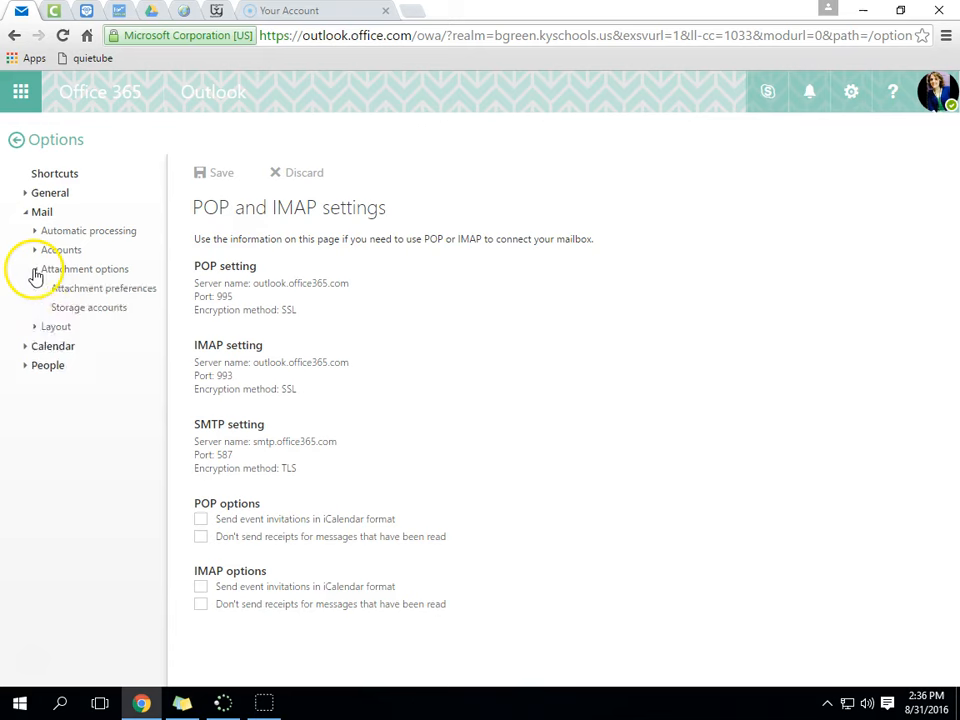
{"action": "left_click", "coordinate": [127, 292]}
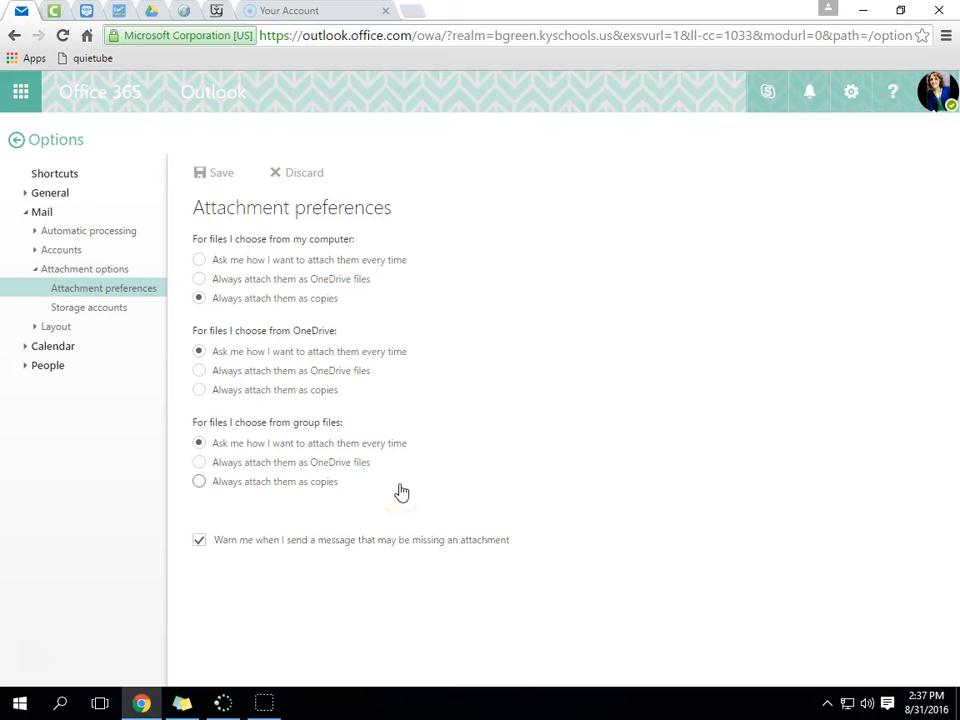
{"action": "left_click", "coordinate": [118, 309]}
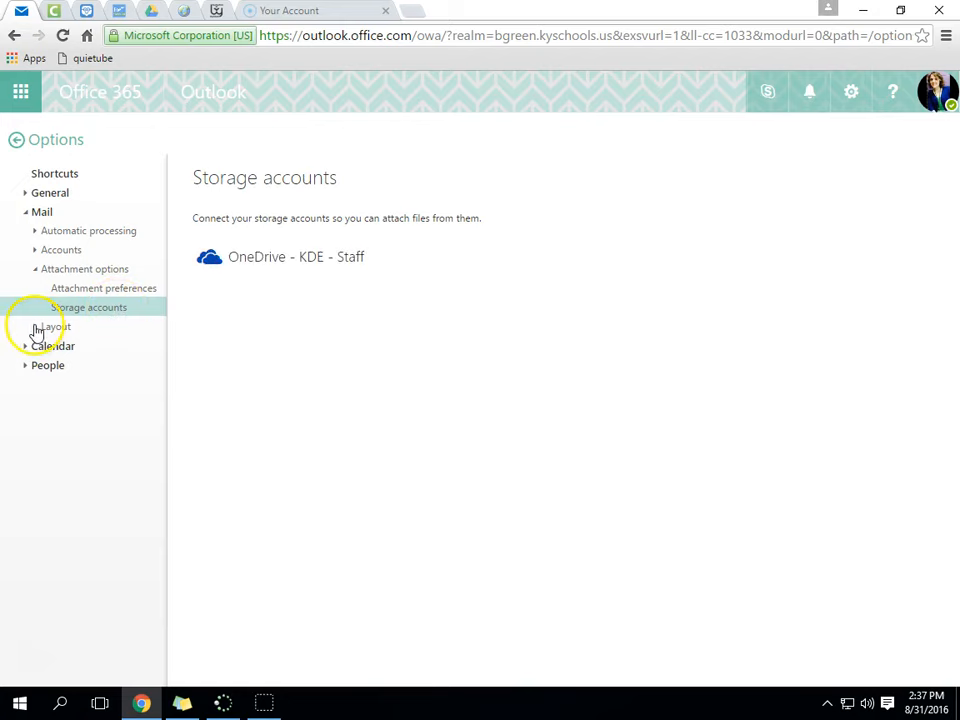
- Open Email signature under Layout and select the name, job title and school lines
{"action": "left_click", "coordinate": [35, 271]}
{"action": "left_click", "coordinate": [35, 289]}
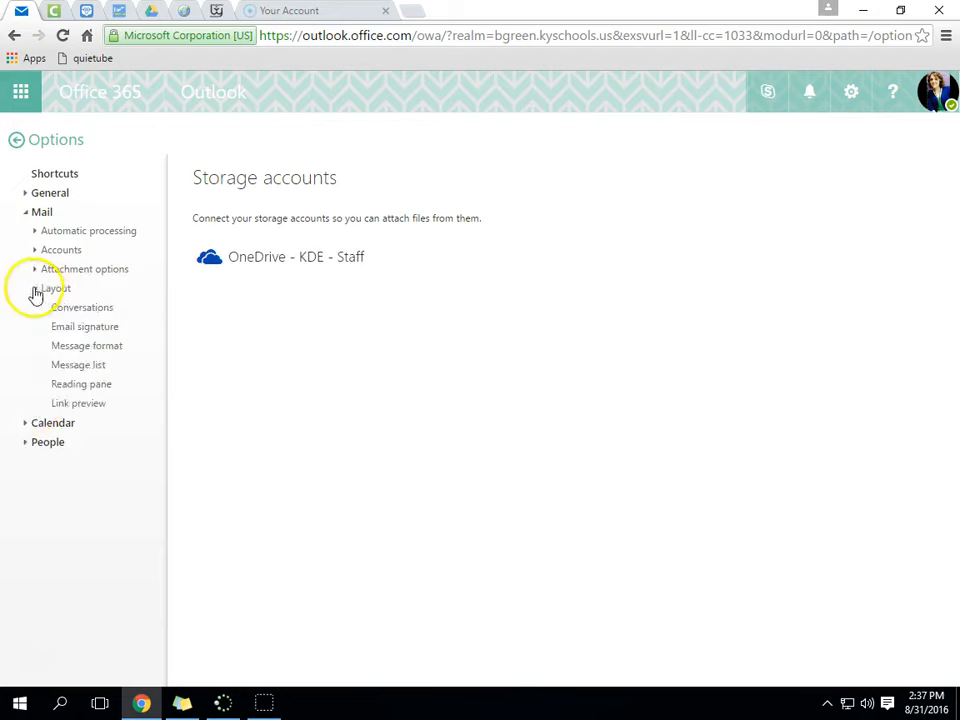
{"action": "left_click", "coordinate": [96, 311]}
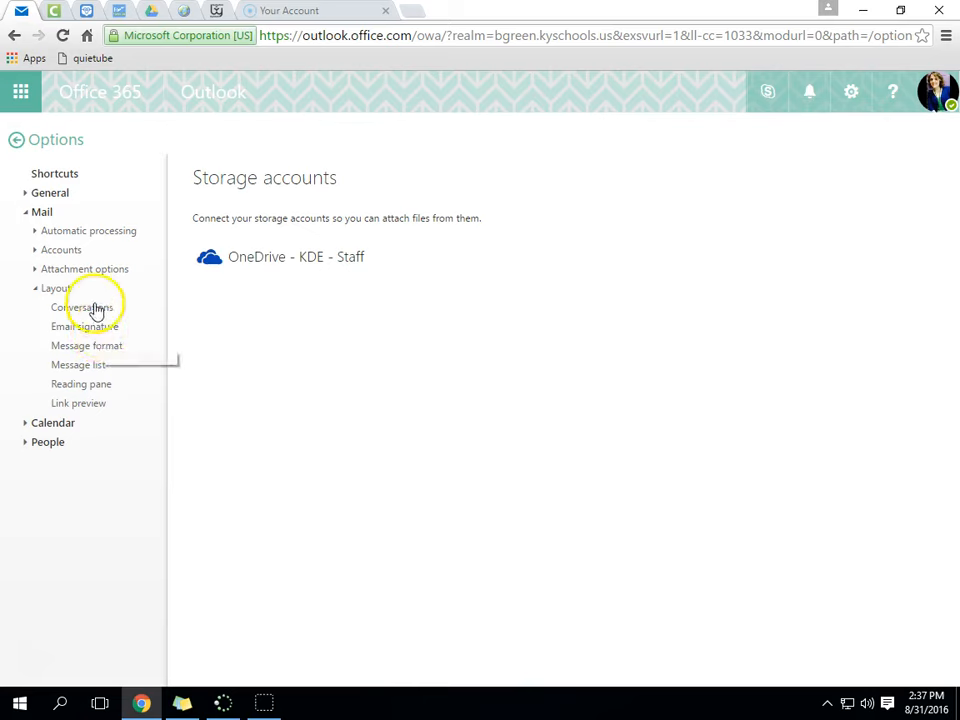
{"action": "left_click", "coordinate": [86, 331]}
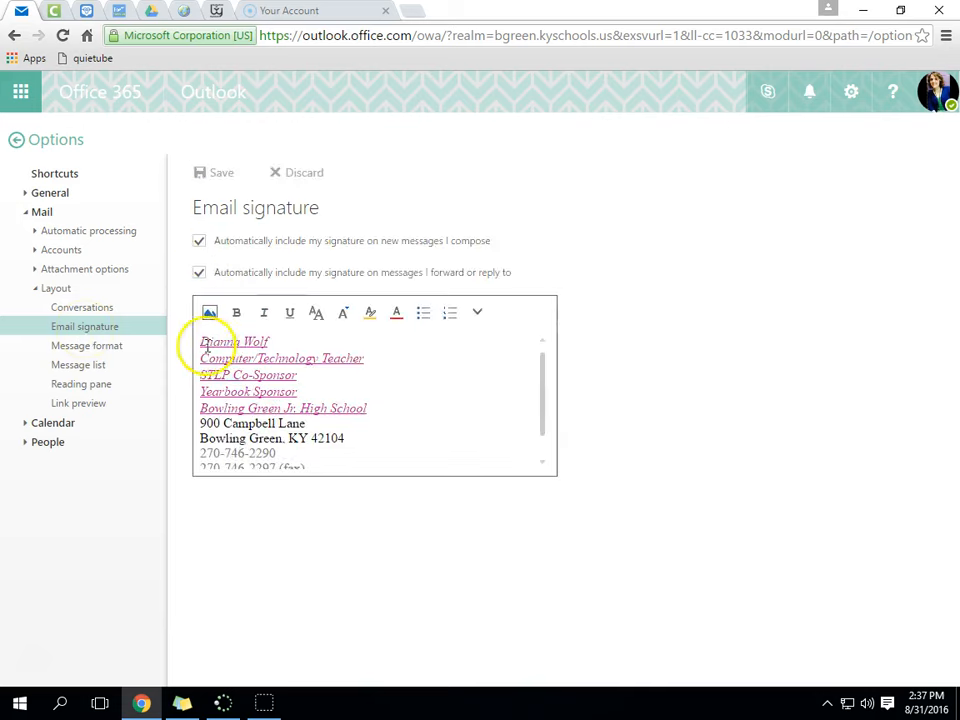
{"action": "left_click_drag", "start_coordinate": [203, 341], "coordinate": [356, 497]}
{"action": "left_click", "coordinate": [354, 448]}
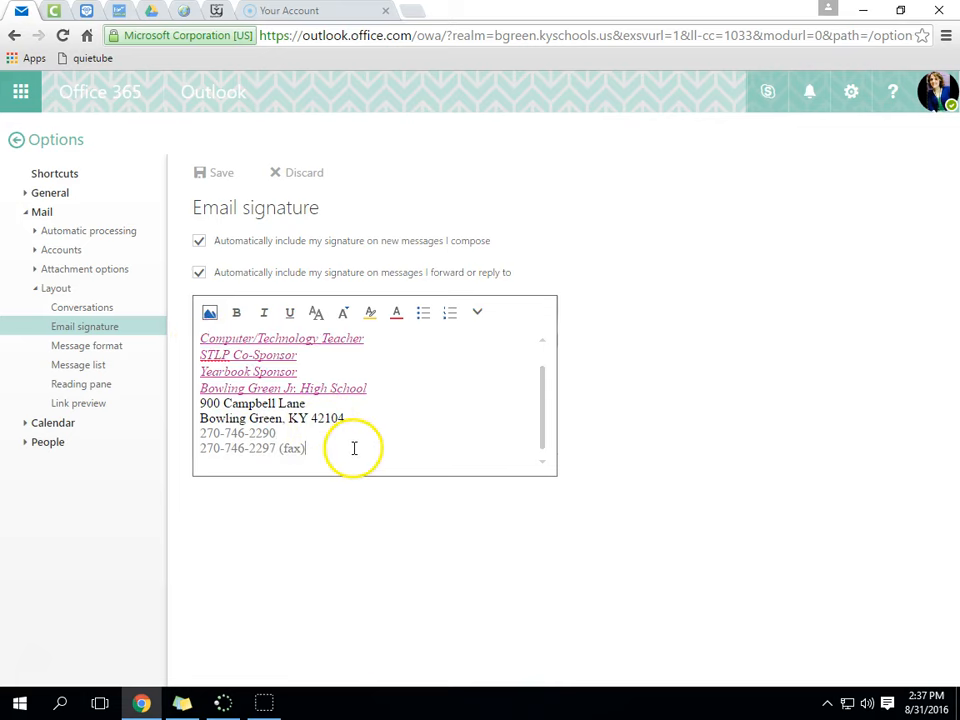
{"action": "mouse_move", "coordinate": [369, 411]}
{"action": "left_mouse_down"}
{"action": "mouse_move", "coordinate": [204, 349]}
{"action": "mouse_move", "coordinate": [225, 325]}
{"action": "left_mouse_up"}
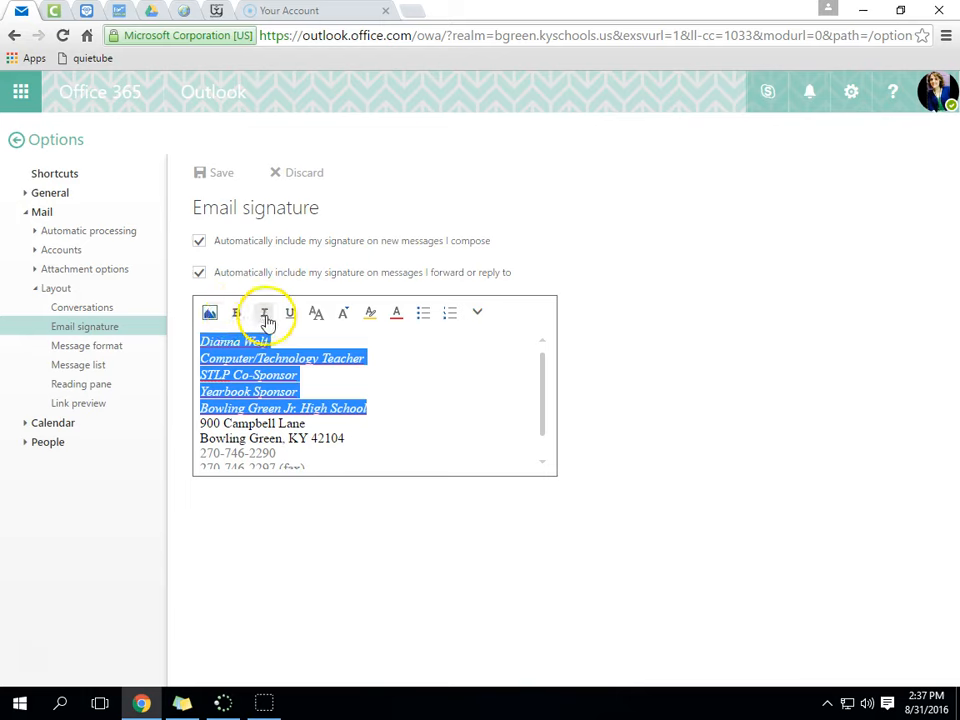
- Try font sizes 48 and 8 on the top five signature lines, then restore normal size
{"action": "left_click", "coordinate": [319, 315]}
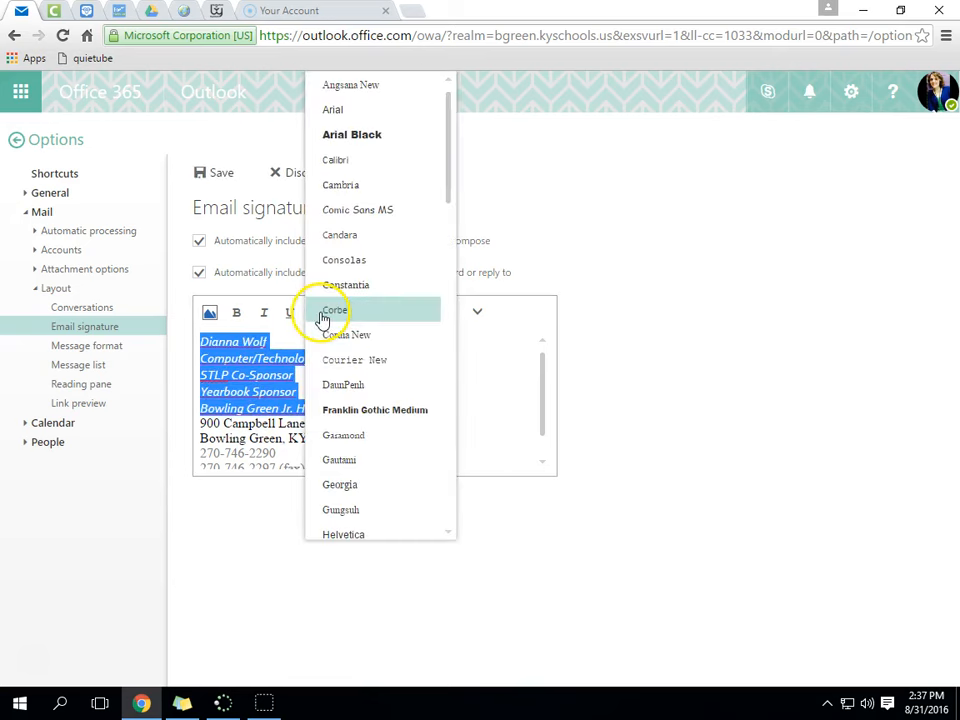
{"action": "left_click", "coordinate": [506, 379]}
{"action": "mouse_move", "coordinate": [360, 408]}
{"action": "left_mouse_down"}
{"action": "mouse_move", "coordinate": [279, 392]}
{"action": "mouse_move", "coordinate": [283, 339]}
{"action": "left_mouse_up"}
{"action": "left_click", "coordinate": [345, 316]}
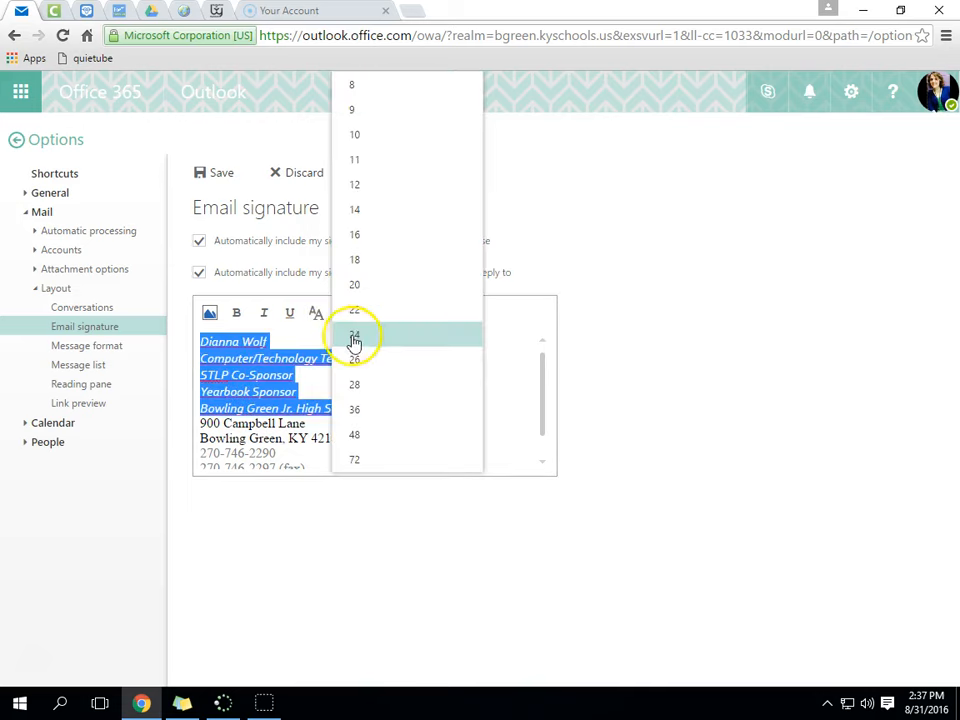
{"action": "left_click", "coordinate": [358, 432]}
{"action": "left_click", "coordinate": [345, 316]}
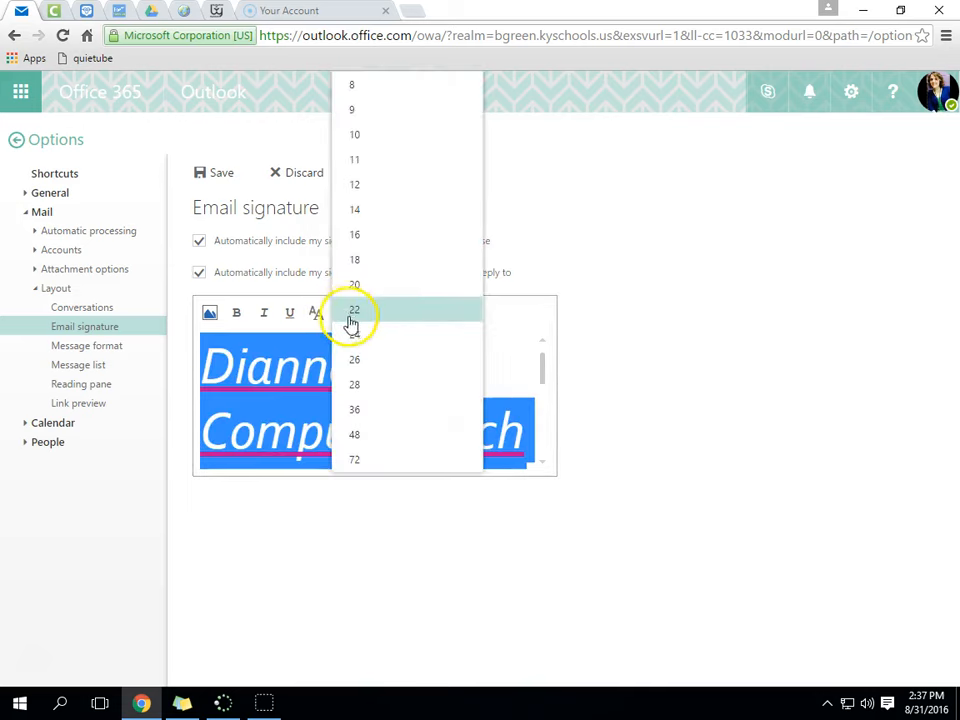
{"action": "left_click", "coordinate": [360, 88]}
{"action": "left_click", "coordinate": [345, 316]}
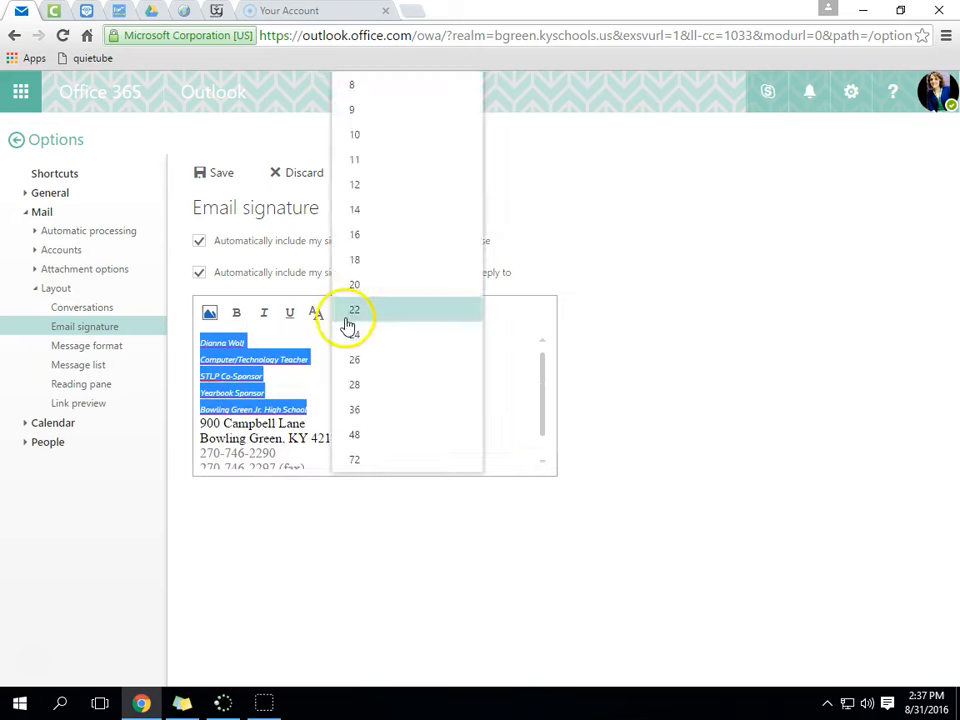
{"action": "left_click", "coordinate": [364, 207]}
- Try a yellow highlight and a font colour on the lines, then remove the highlight
{"action": "left_click", "coordinate": [370, 313]}
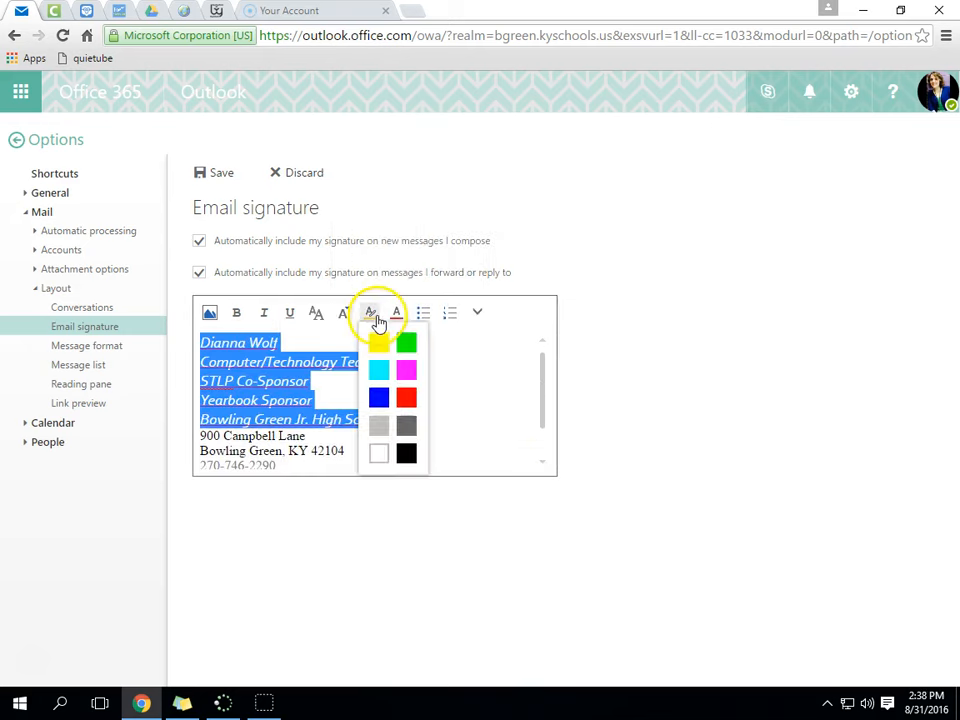
{"action": "left_click", "coordinate": [378, 342]}
{"action": "left_click", "coordinate": [403, 383]}
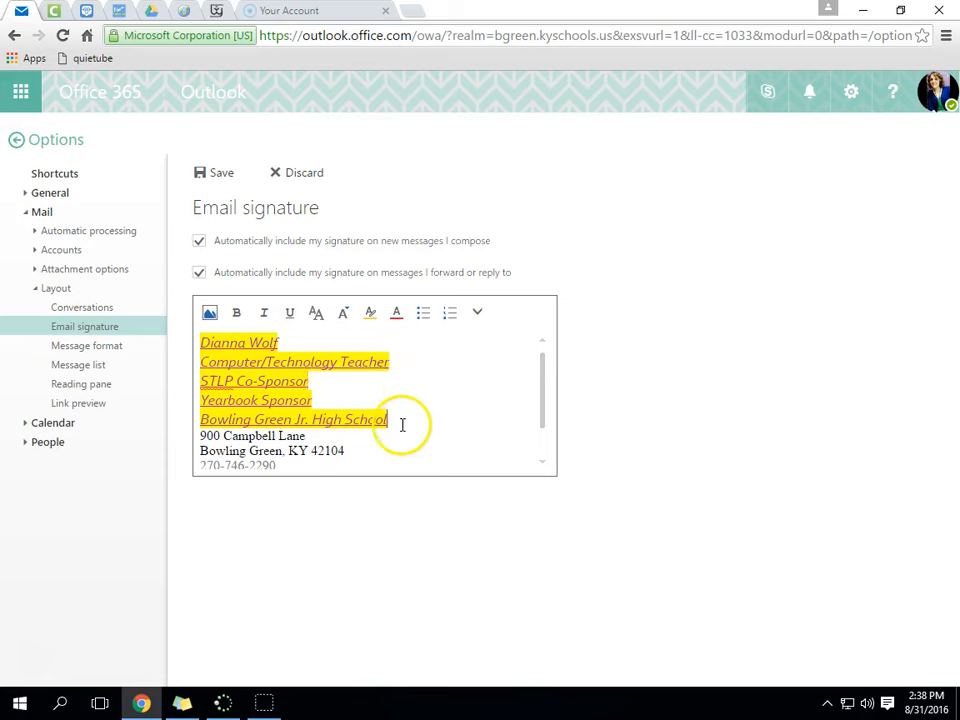
{"action": "left_click_drag", "start_coordinate": [401, 424], "coordinate": [197, 330]}
{"action": "left_click", "coordinate": [396, 316]}
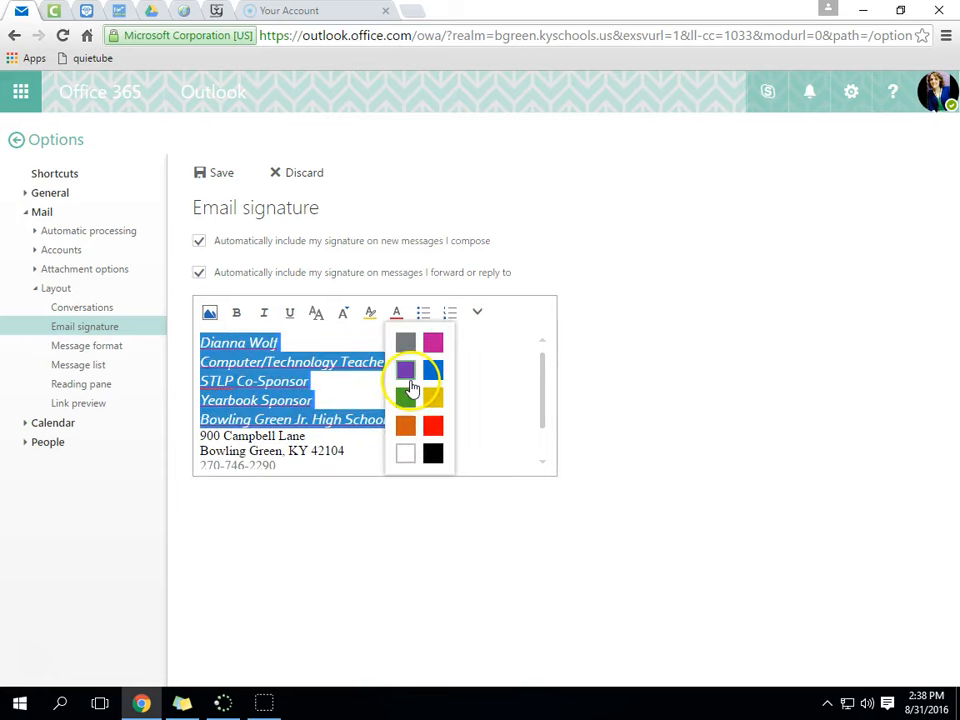
{"action": "left_click", "coordinate": [403, 369]}
{"action": "left_click", "coordinate": [404, 387]}
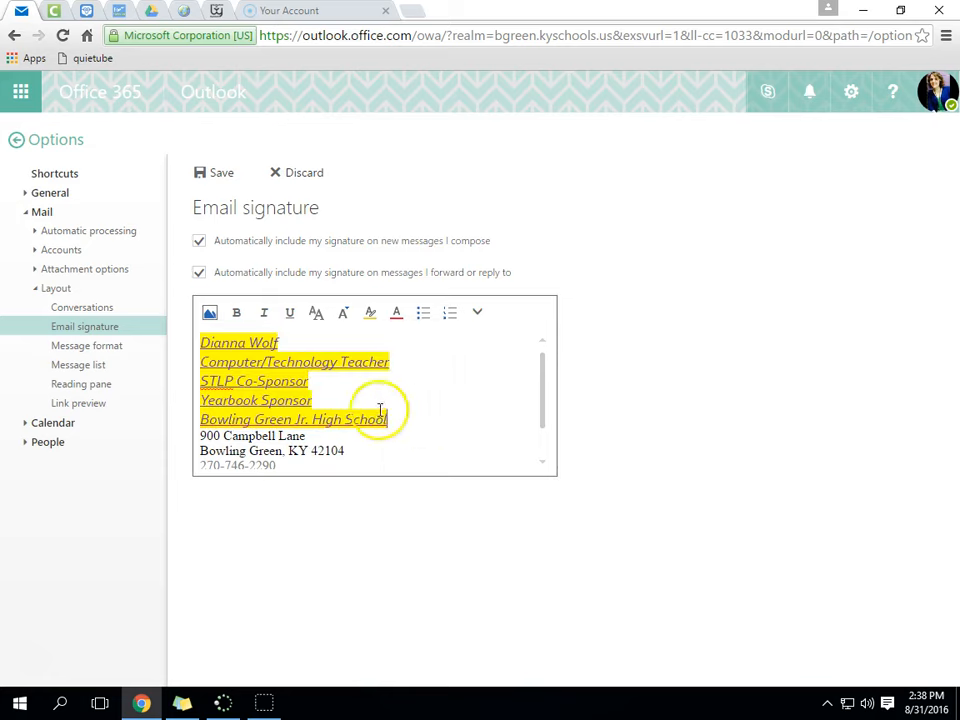
{"action": "left_click_drag", "start_coordinate": [383, 417], "coordinate": [184, 343]}
{"action": "left_click", "coordinate": [369, 317]}
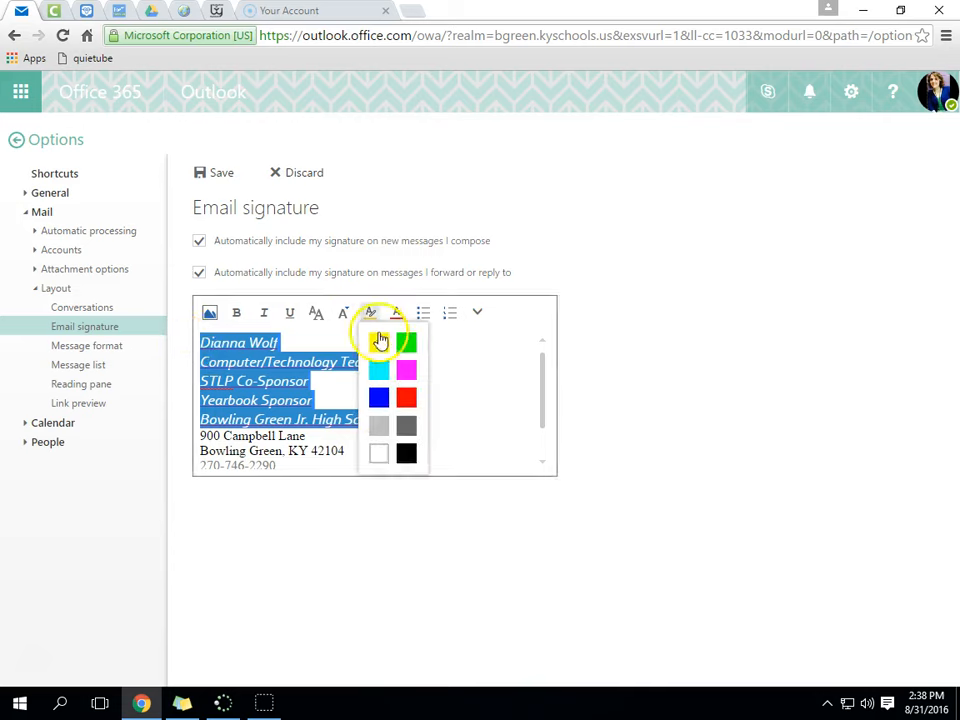
{"action": "left_click", "coordinate": [379, 457]}
{"action": "left_click", "coordinate": [416, 358]}
- Experiment with bullets, numbering, indent and right/center/left alignment on the Computer/Technology Teacher line
{"action": "left_click", "coordinate": [424, 318]}
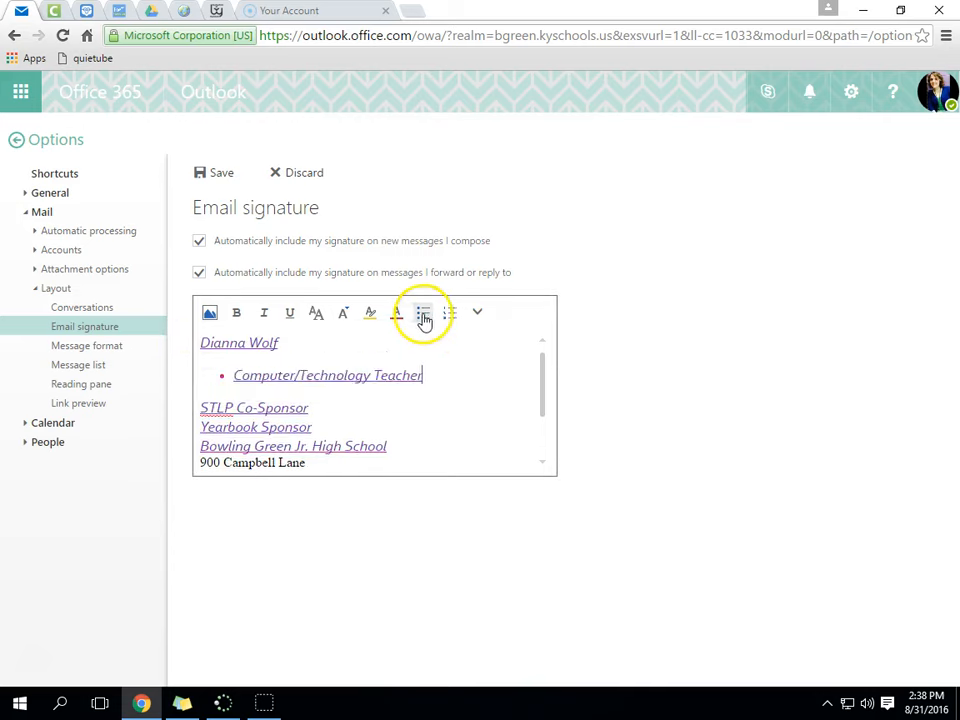
{"action": "left_click", "coordinate": [452, 316]}
{"action": "left_click", "coordinate": [477, 313]}
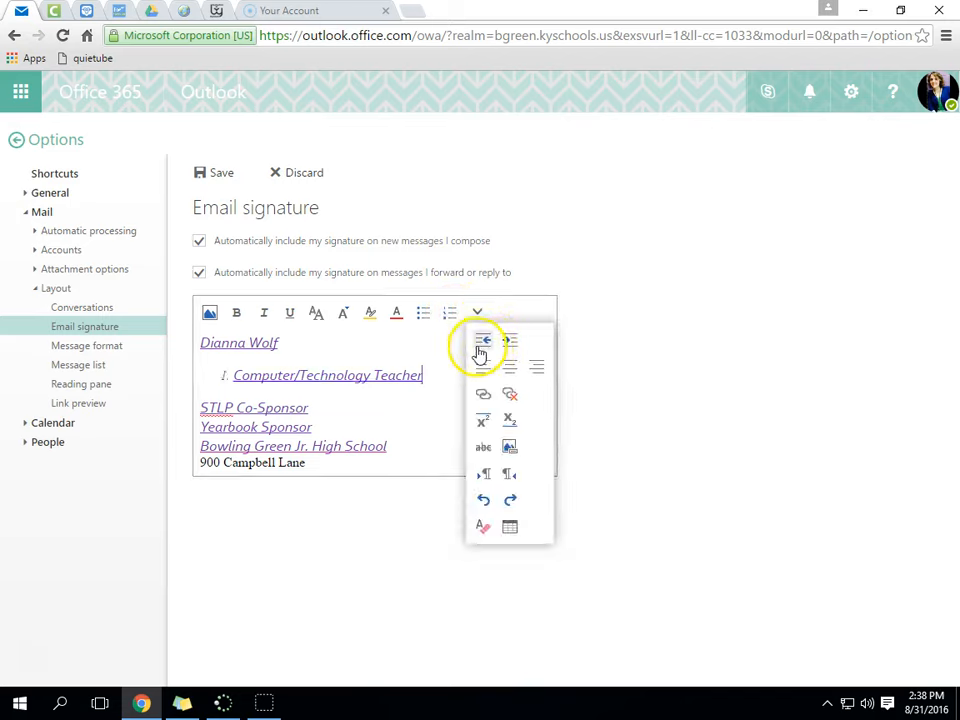
{"action": "left_click", "coordinate": [482, 342]}
{"action": "left_click", "coordinate": [478, 314]}
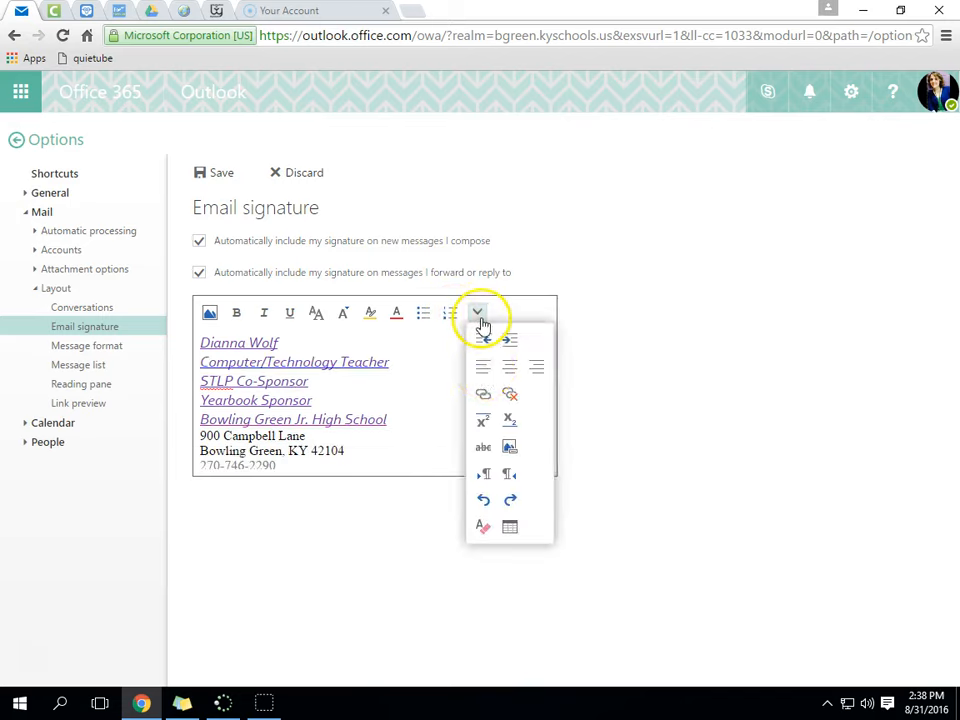
{"action": "left_click", "coordinate": [537, 367]}
{"action": "left_click", "coordinate": [477, 313]}
{"action": "left_click", "coordinate": [510, 367]}
{"action": "left_click", "coordinate": [478, 314]}
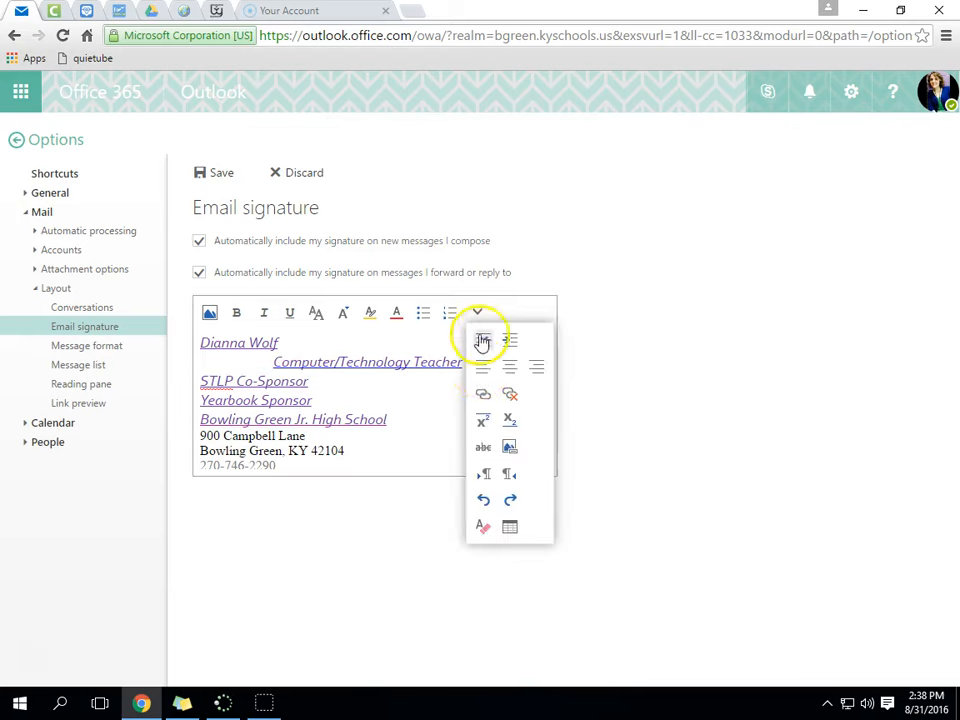
{"action": "left_click", "coordinate": [482, 367]}
{"action": "left_click", "coordinate": [478, 314]}
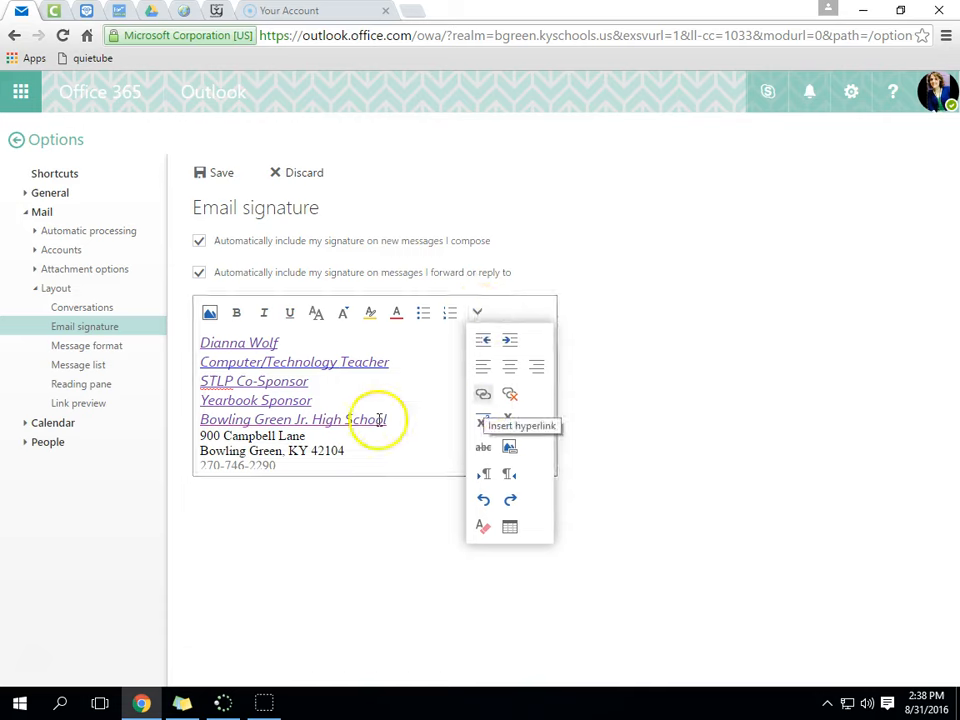
{"action": "left_click", "coordinate": [392, 456]}
{"action": "left_click", "coordinate": [476, 314]}
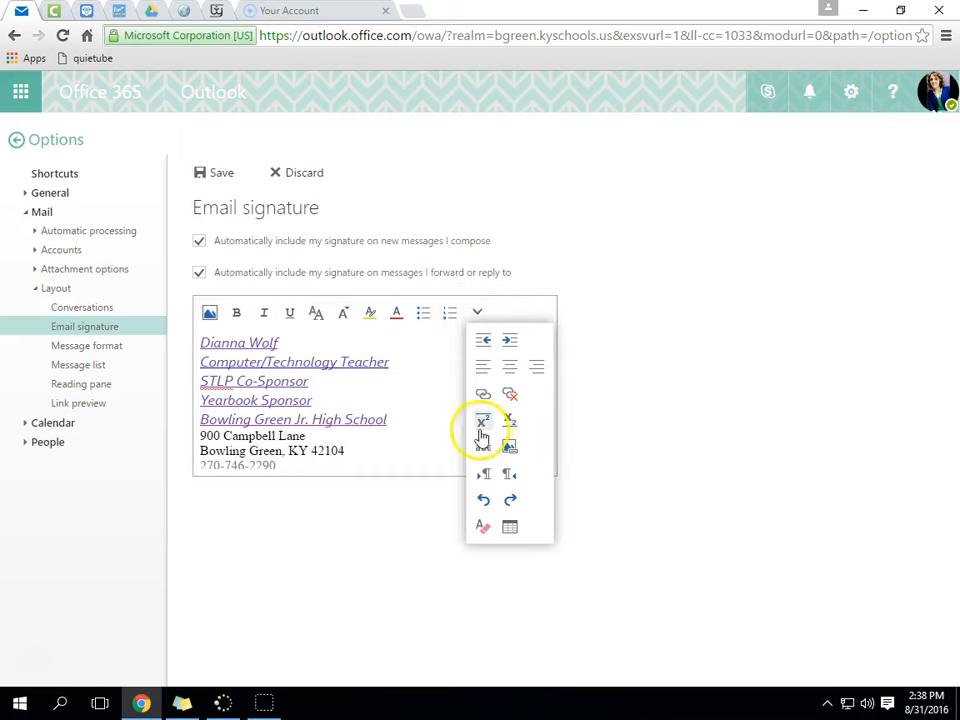
{"action": "left_click", "coordinate": [486, 530]}
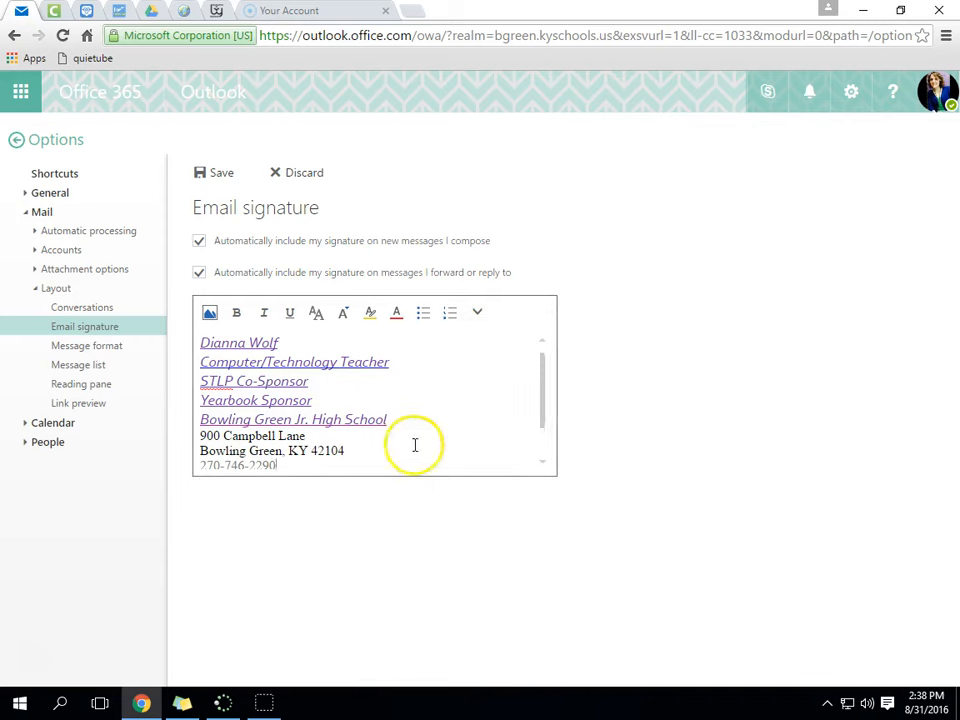
- Check the signature by selecting and deselecting its lines, then save it
{"action": "mouse_move", "coordinate": [546, 392]}
{"action": "left_mouse_down"}
{"action": "mouse_move", "coordinate": [542, 450]}
{"action": "mouse_move", "coordinate": [540, 358]}
{"action": "left_mouse_up"}
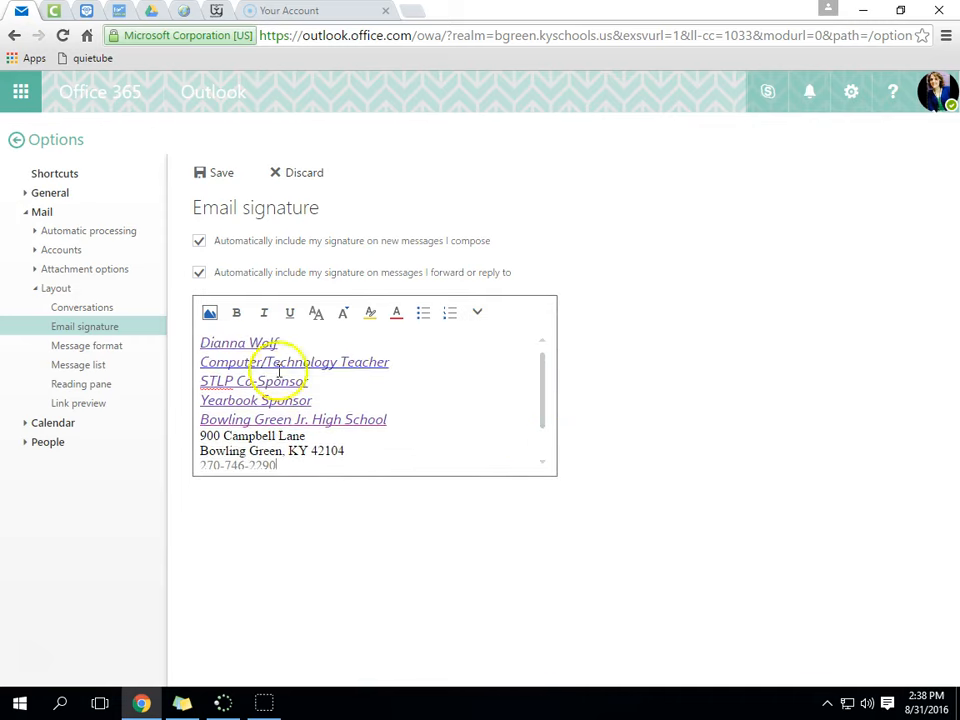
{"action": "left_click_drag", "start_coordinate": [296, 343], "coordinate": [184, 349]}
{"action": "left_click", "coordinate": [335, 343]}
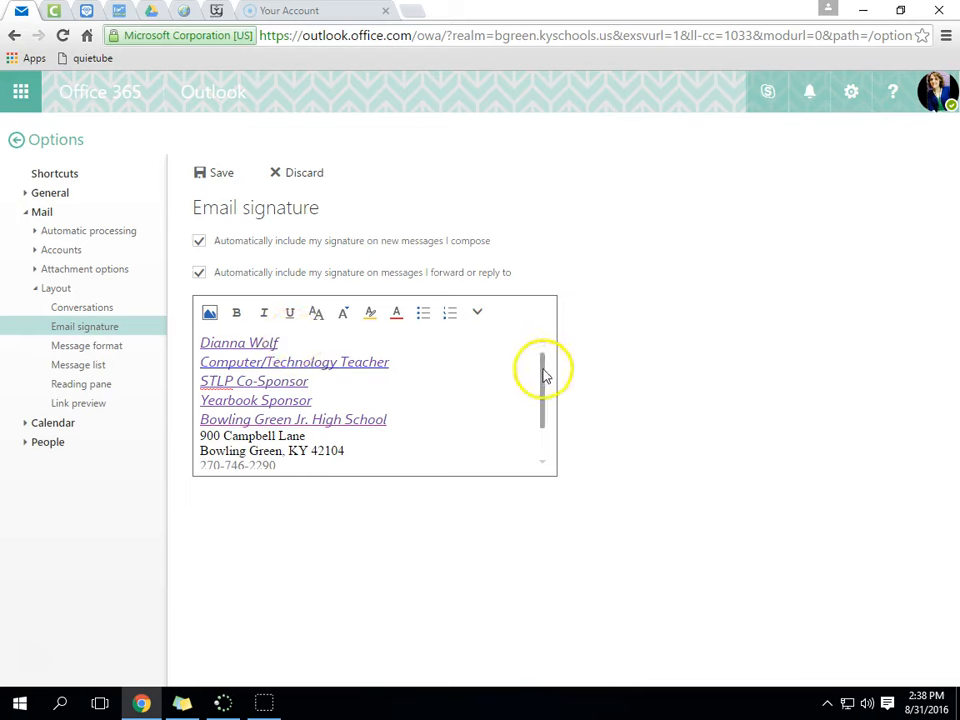
{"action": "left_click_drag", "start_coordinate": [405, 420], "coordinate": [199, 419]}
{"action": "left_click", "coordinate": [388, 419]}
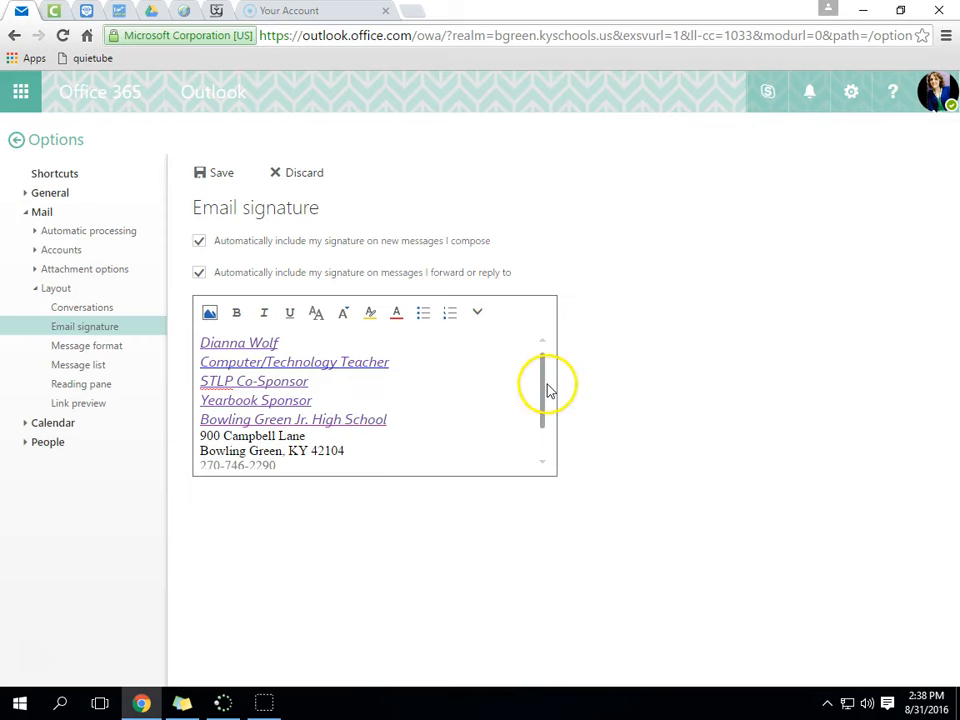
{"action": "left_click_drag", "start_coordinate": [548, 390], "coordinate": [542, 420]}
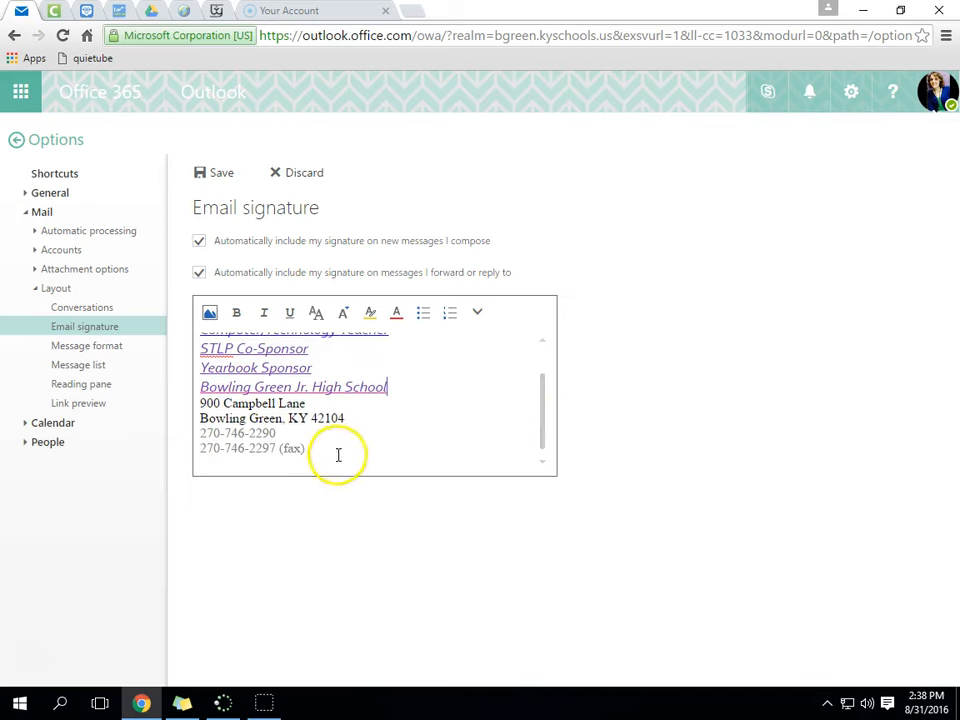
{"action": "mouse_move", "coordinate": [333, 457]}
{"action": "left_mouse_down"}
{"action": "mouse_move", "coordinate": [197, 317]}
{"action": "mouse_move", "coordinate": [221, 354]}
{"action": "left_mouse_up"}
{"action": "left_click", "coordinate": [420, 403]}
{"action": "scroll", "coordinate": [428, 410], "scroll_direction": "down", "scroll_amount": 1}
{"action": "scroll", "coordinate": [385, 457], "scroll_direction": "up", "scroll_amount": 1}
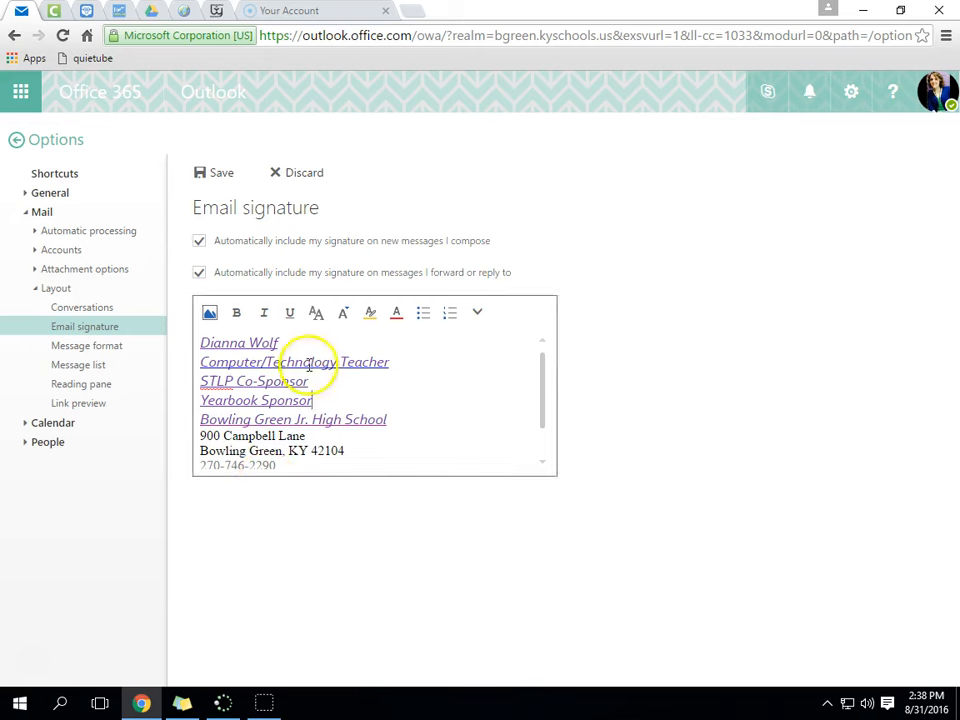
{"action": "left_click", "coordinate": [220, 174]}
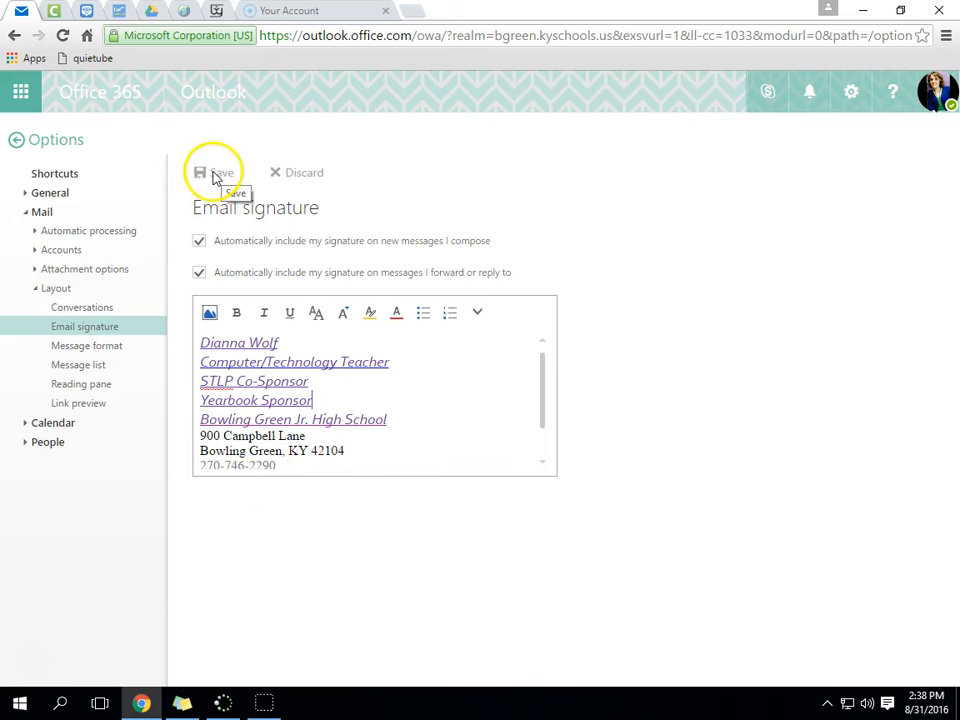
- Make the first five lines Times New Roman in a smaller size, save, and go back to the Inbox
{"action": "left_click_drag", "start_coordinate": [388, 420], "coordinate": [189, 317]}
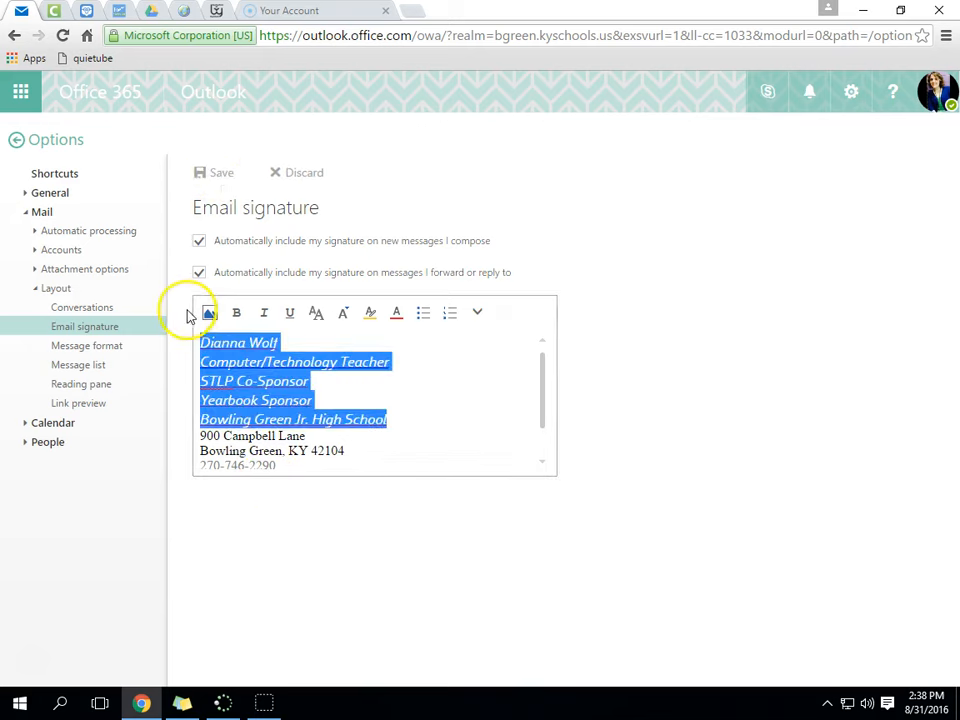
{"action": "left_click", "coordinate": [316, 314]}
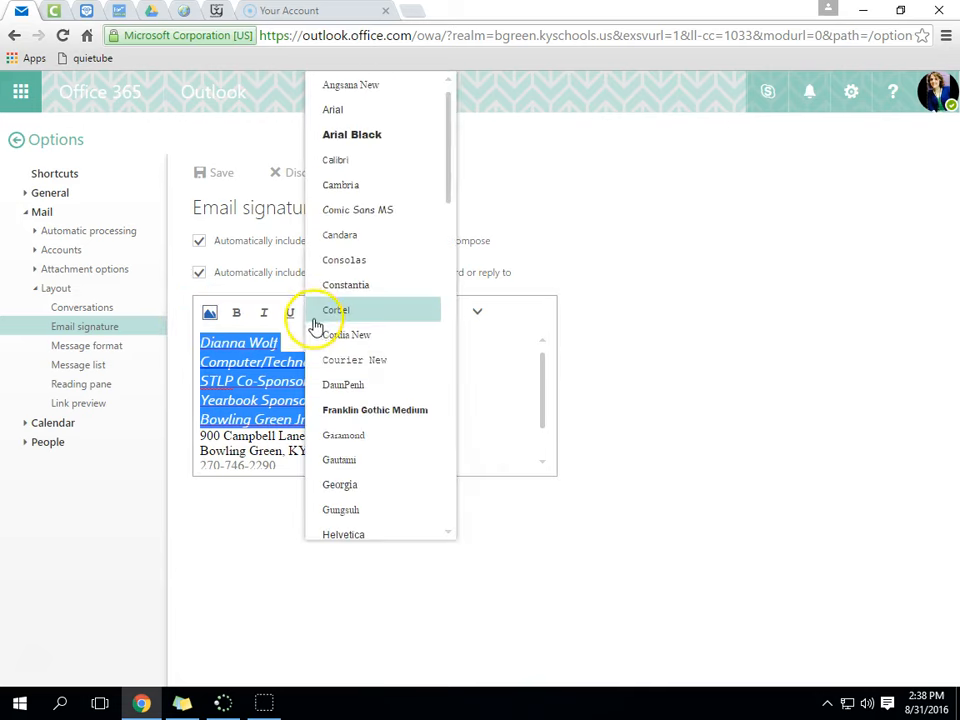
{"action": "left_click_drag", "start_coordinate": [452, 197], "coordinate": [458, 334]}
{"action": "left_click", "coordinate": [405, 425]}
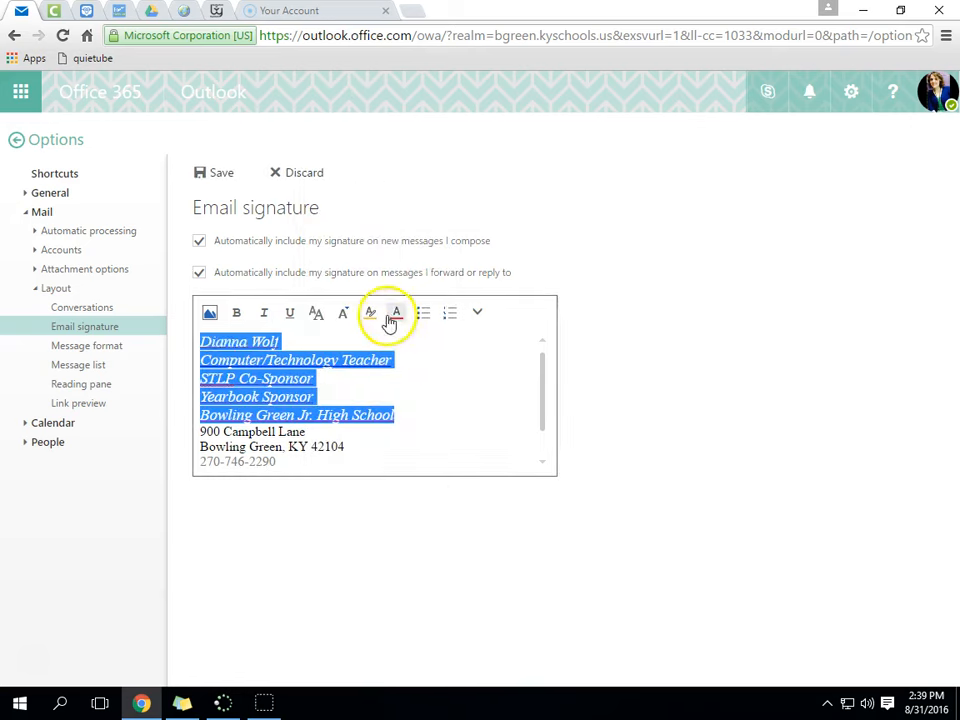
{"action": "left_click", "coordinate": [265, 316]}
{"action": "left_click", "coordinate": [266, 317]}
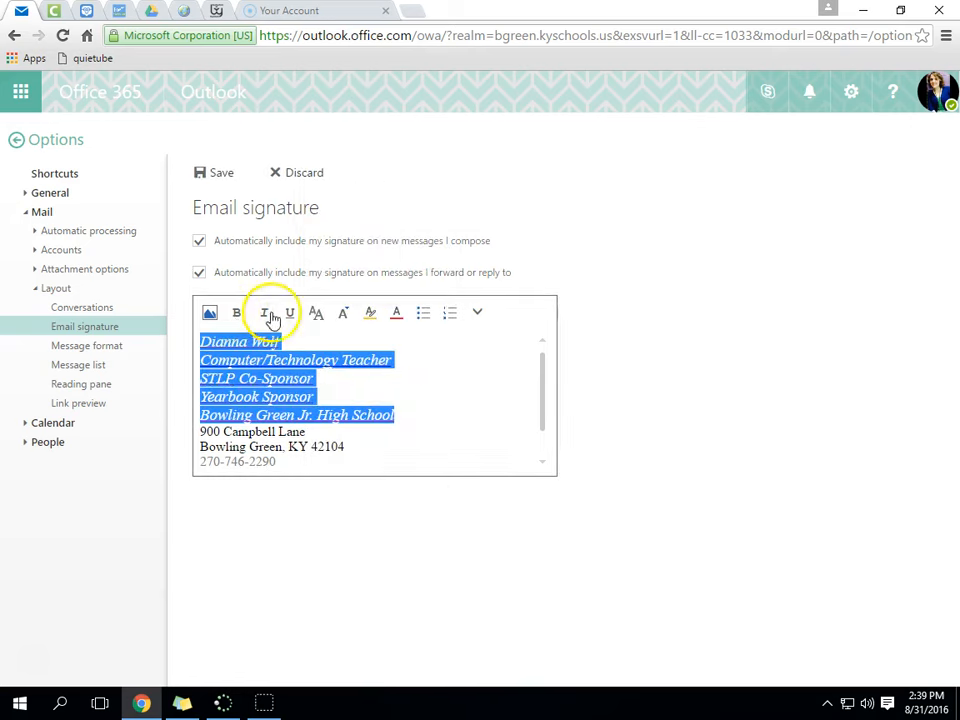
{"action": "left_click", "coordinate": [342, 316]}
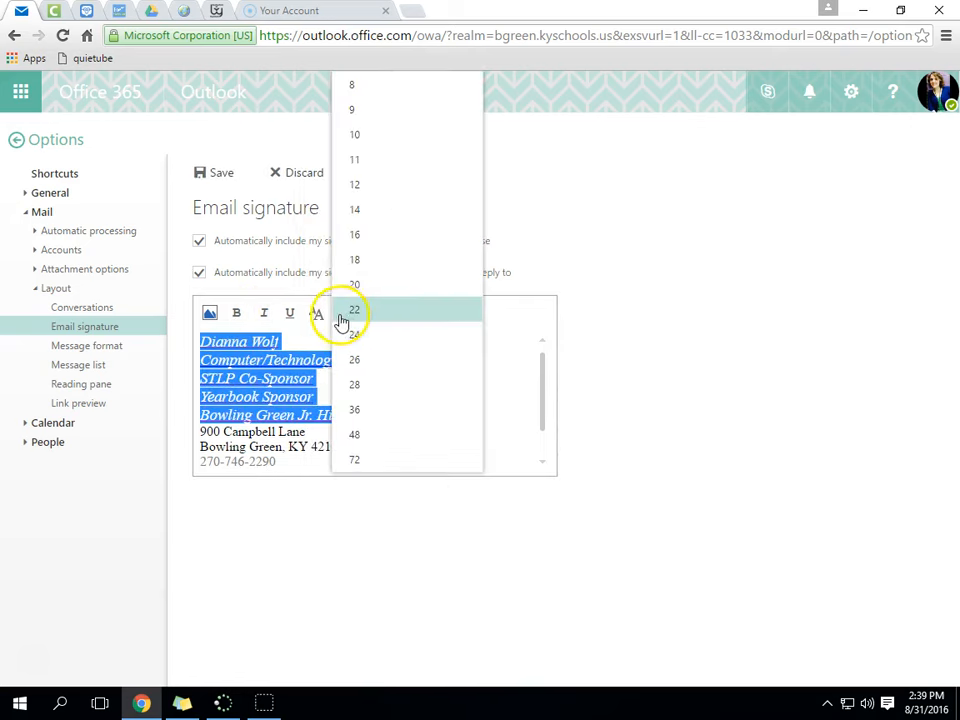
{"action": "left_click", "coordinate": [362, 160]}
{"action": "left_click", "coordinate": [391, 380]}
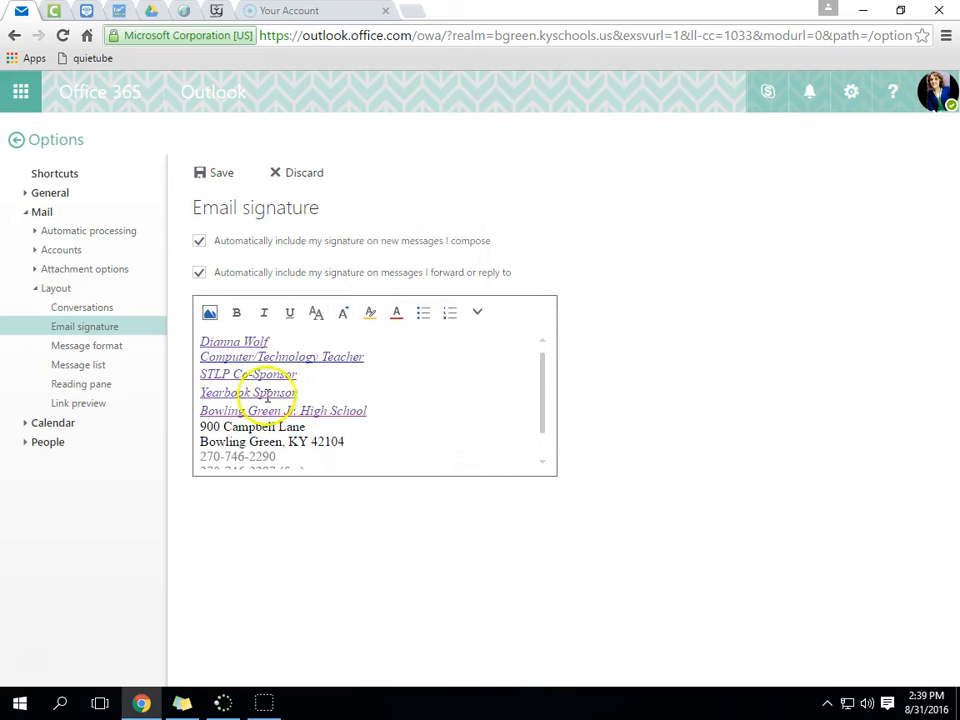
{"action": "left_click", "coordinate": [218, 172]}
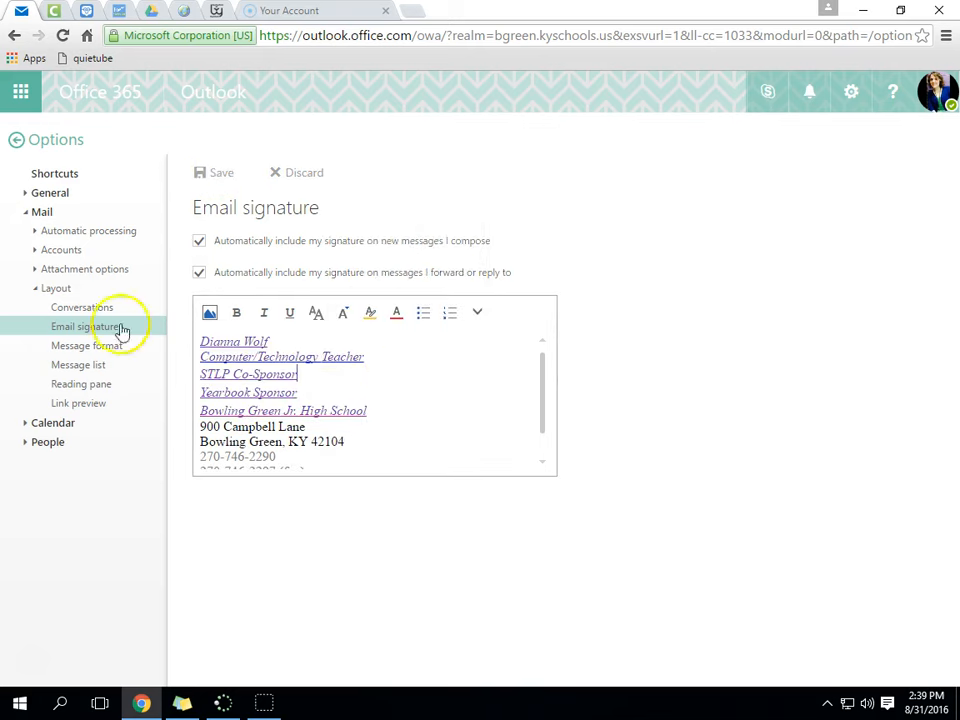
{"action": "left_click", "coordinate": [18, 143]}
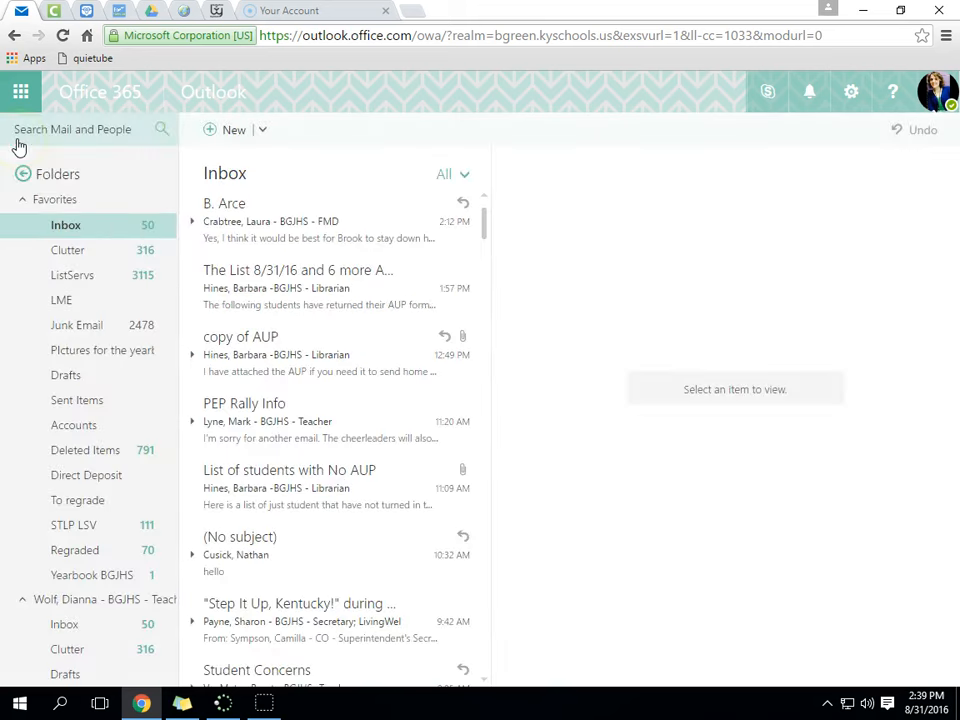
- Start a new message and add the first colleague as a recipient from the contact picker
{"action": "left_click_drag", "start_coordinate": [483, 233], "coordinate": [486, 232]}
{"action": "scroll", "coordinate": [485, 237], "scroll_direction": "down", "scroll_amount": 2}
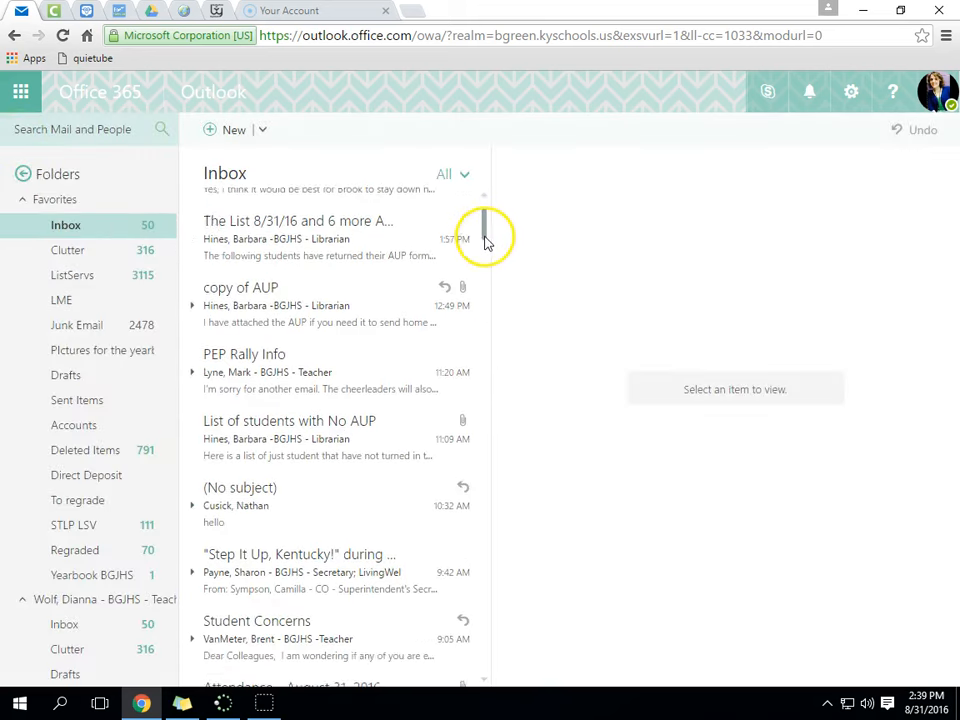
{"action": "left_click", "coordinate": [222, 136]}
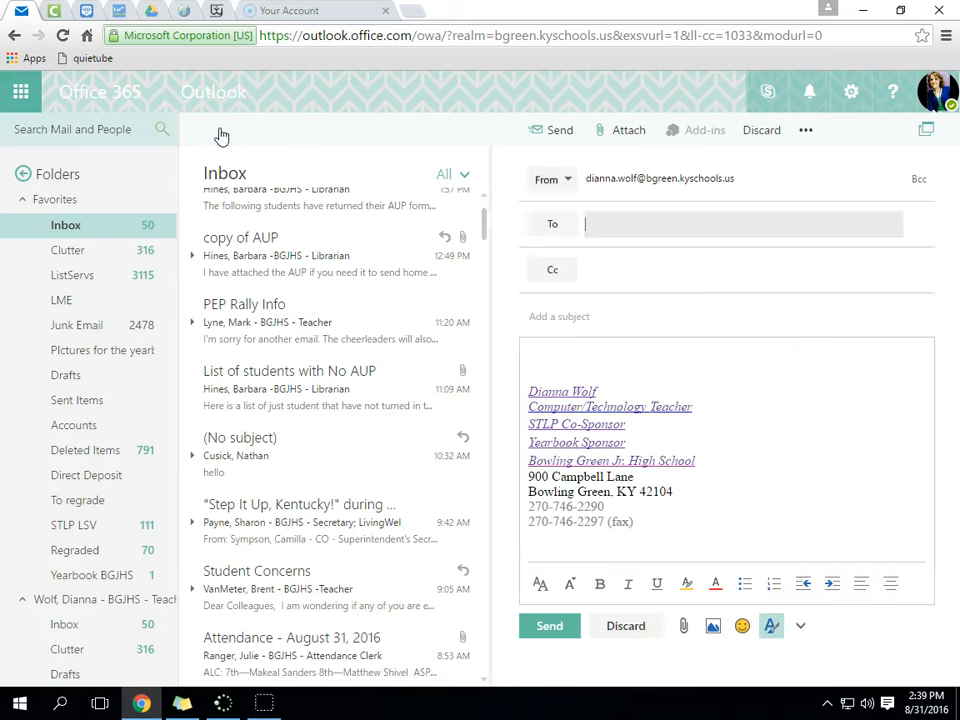
{"action": "left_click", "coordinate": [557, 227]}
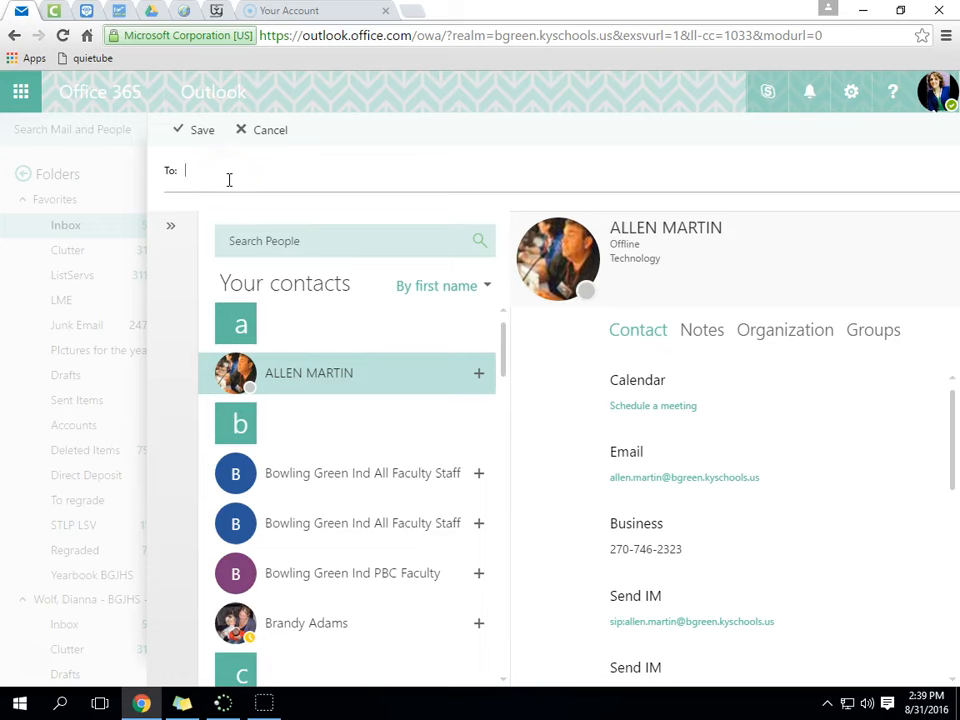
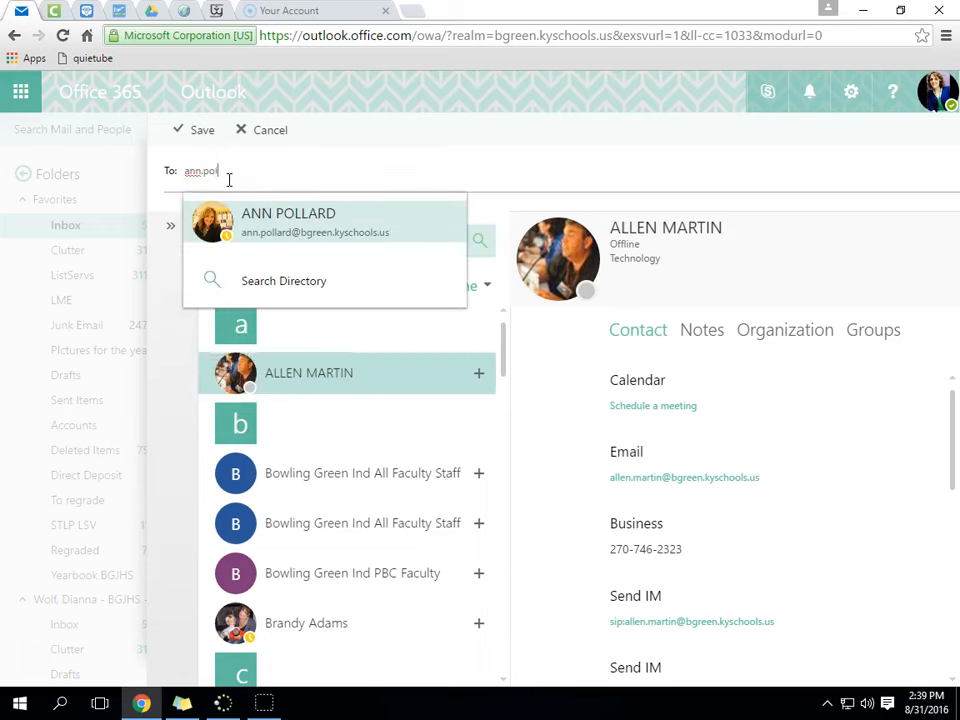
{"action": "left_click", "coordinate": [279, 228]}
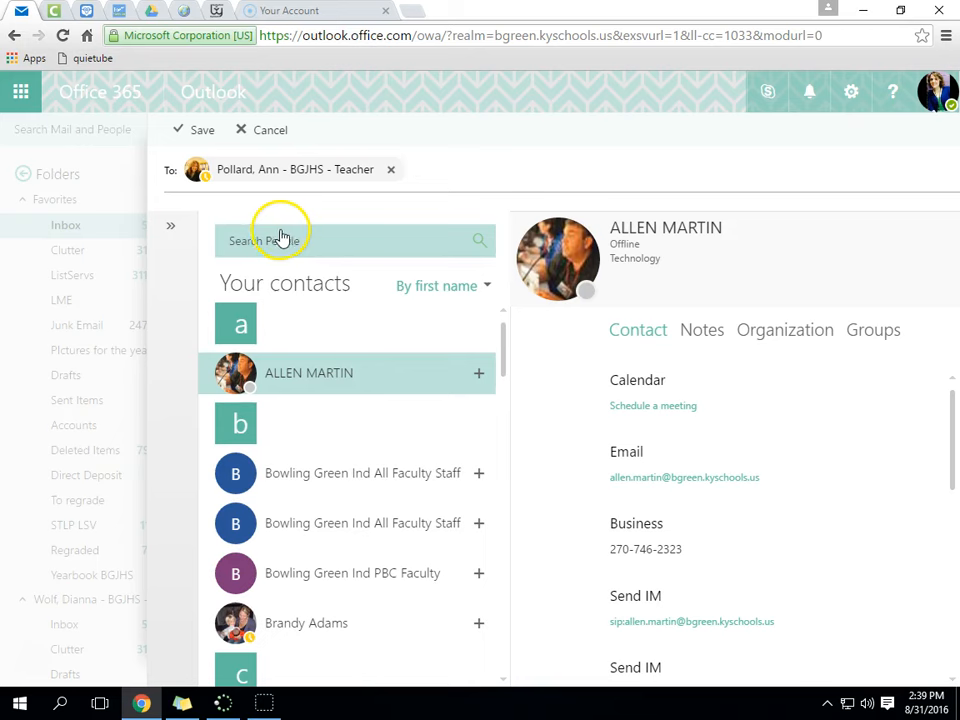
{"action": "left_click", "coordinate": [184, 133]}
- Add two more colleagues as recipients, one by name and one by full school e-mail address
{"action": "left_click", "coordinate": [836, 231]}
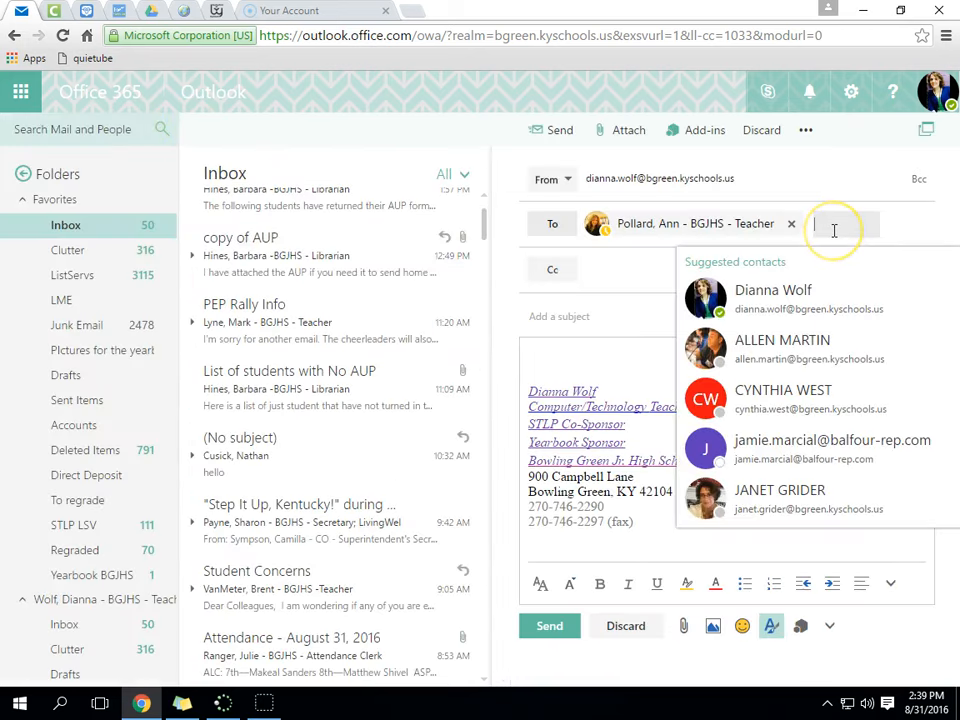
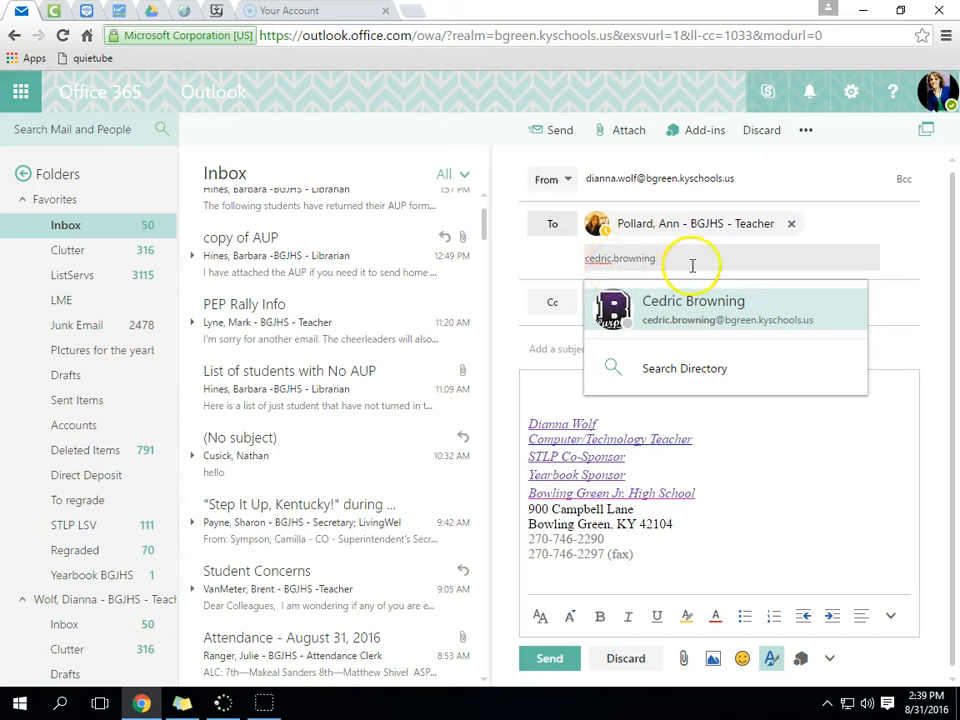
{"action": "key", "text": "Return"}
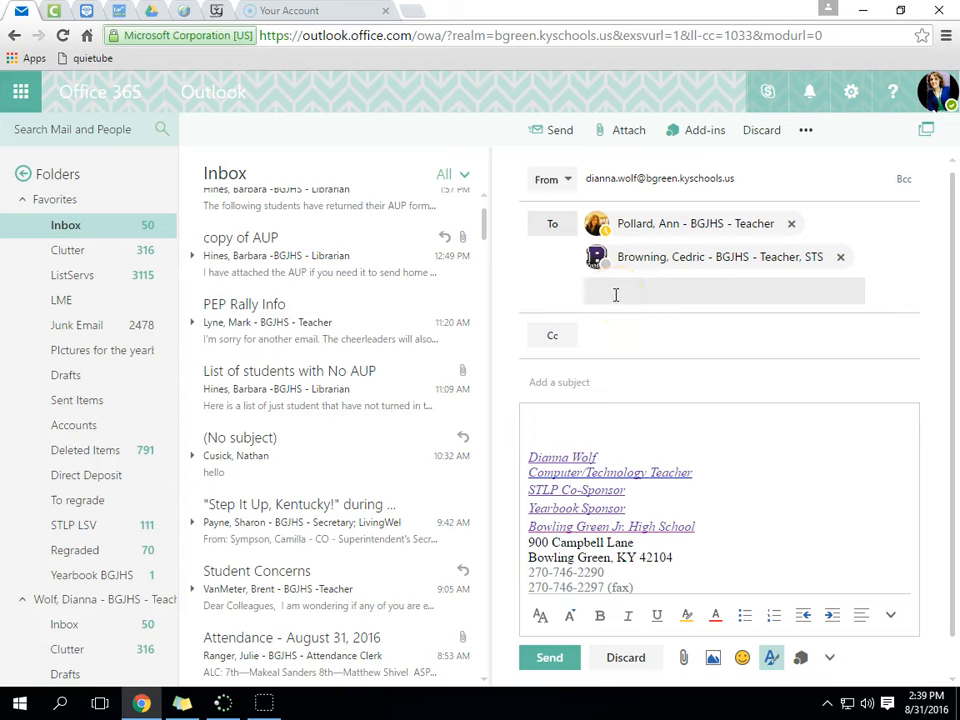
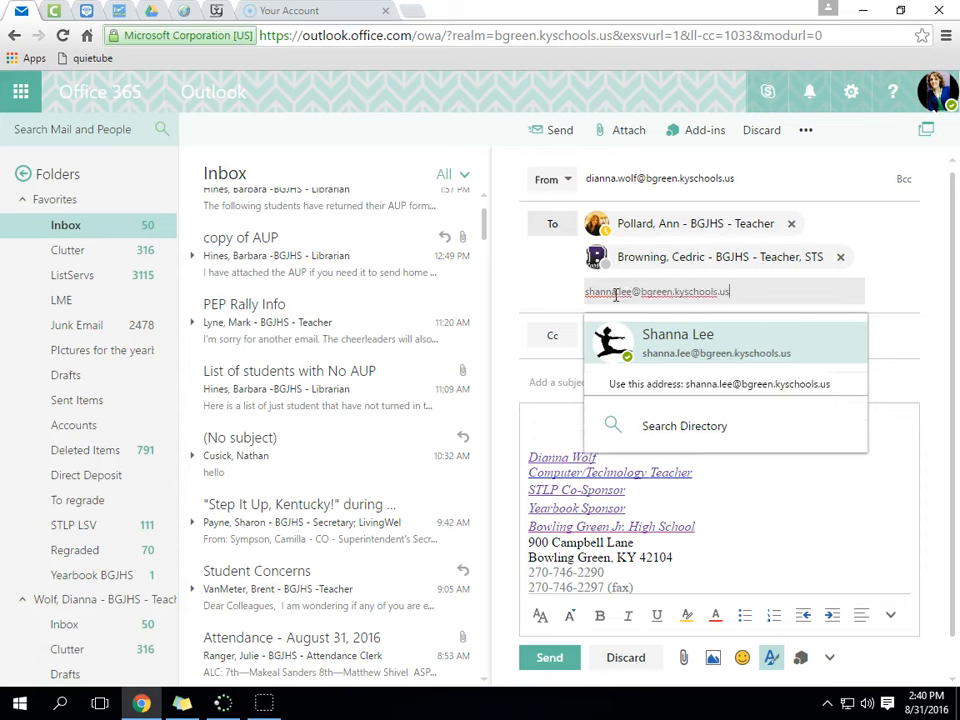
{"action": "key", "text": "Return"}
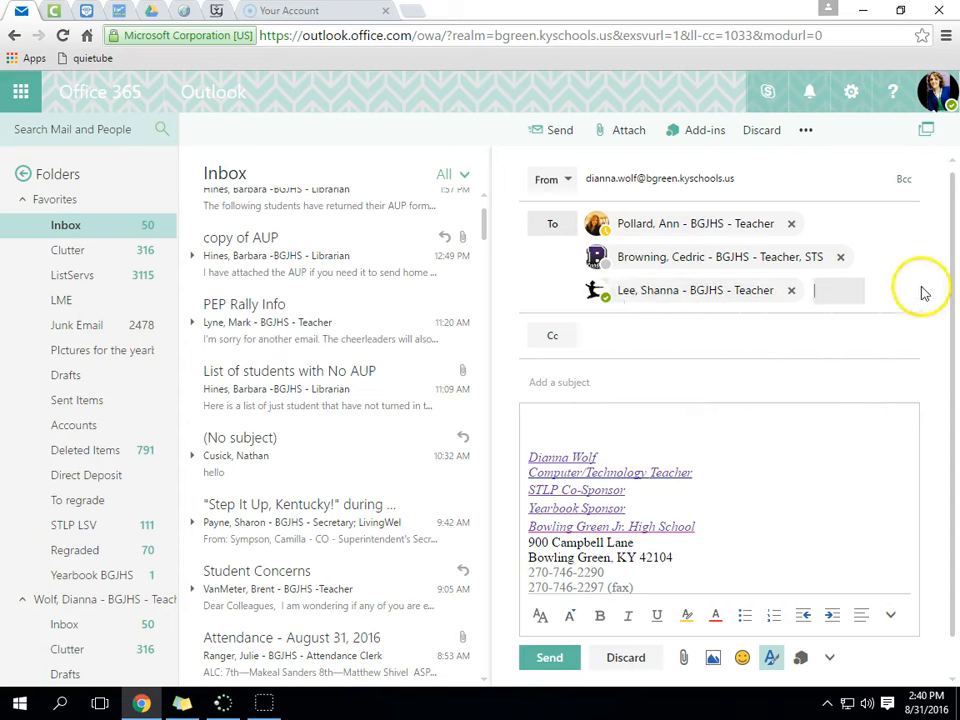
- Give the draft the subject 'Testing for my class' and a greeting, explanation and 'Have a great day!' body
{"action": "left_click", "coordinate": [572, 382]}
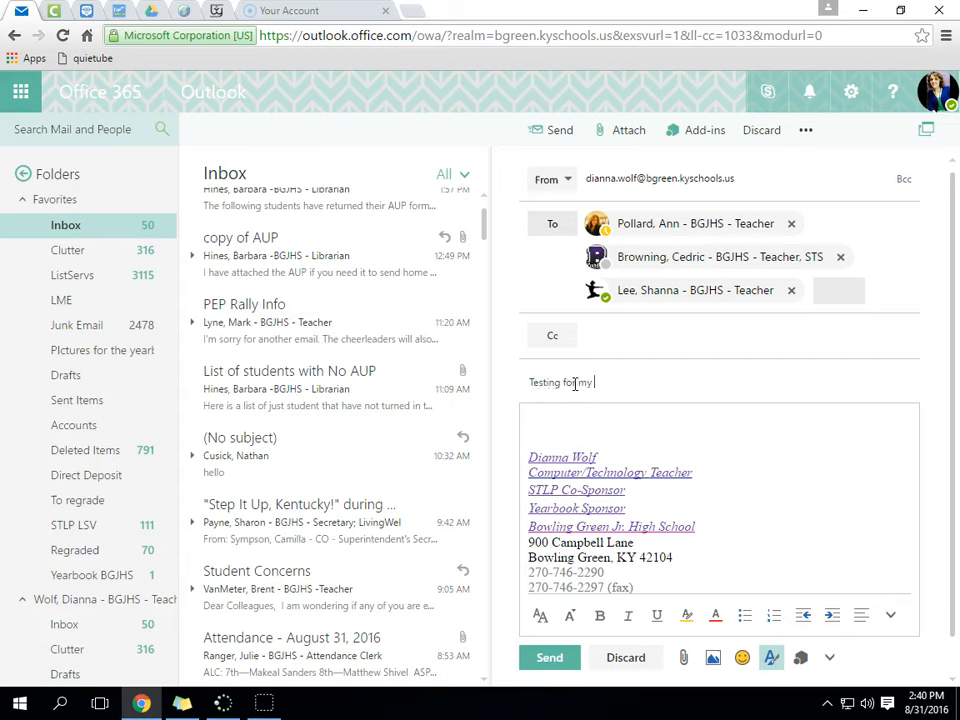
{"action": "left_click", "coordinate": [587, 420]}
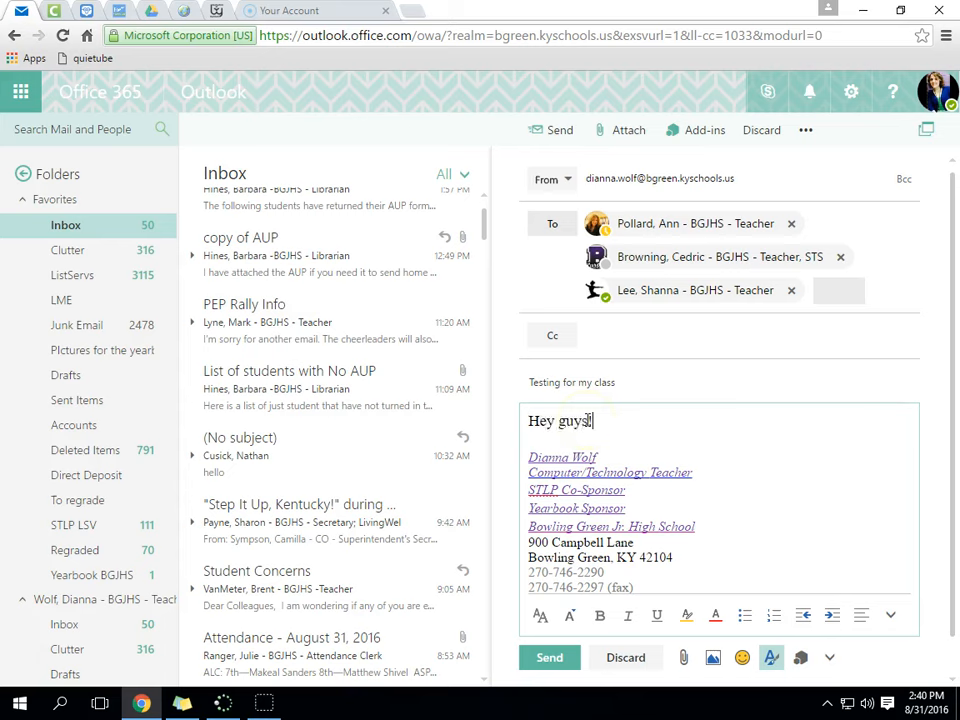
{"action": "key", "text": "Return"}
{"action": "key", "text": "Return"}
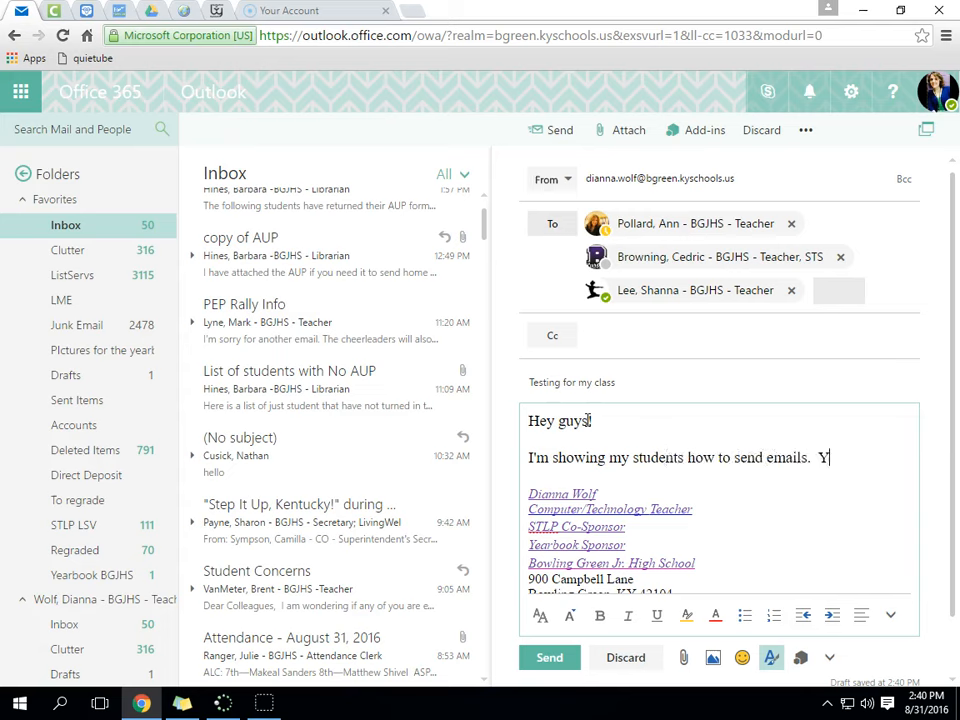
{"action": "type", "text": "nore this email."}
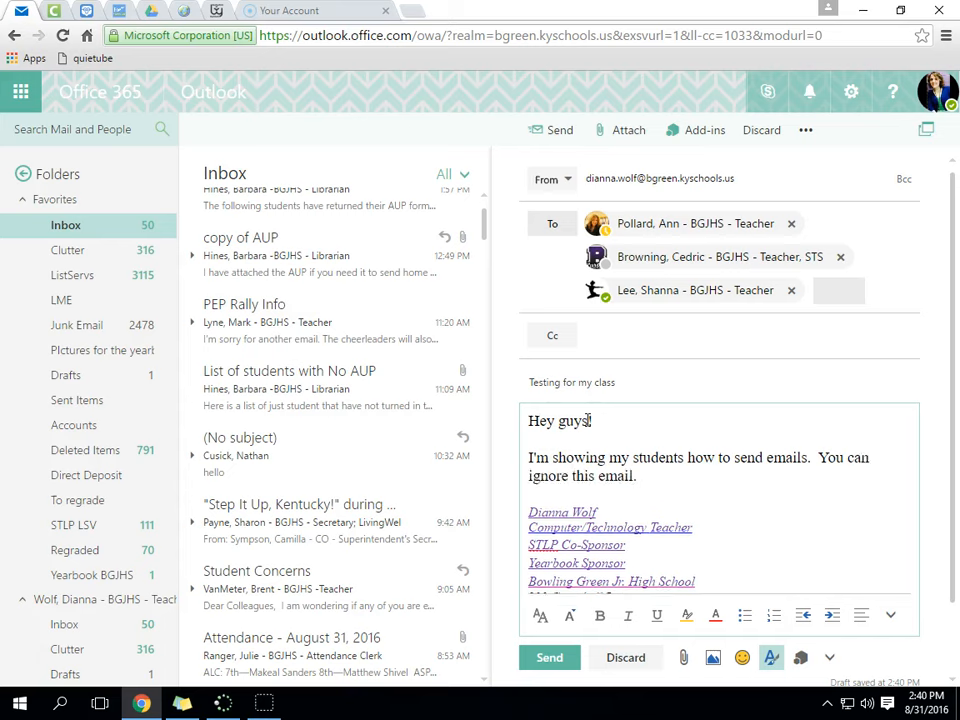
{"action": "key", "text": "Return"}
{"action": "key", "text": "Return"}
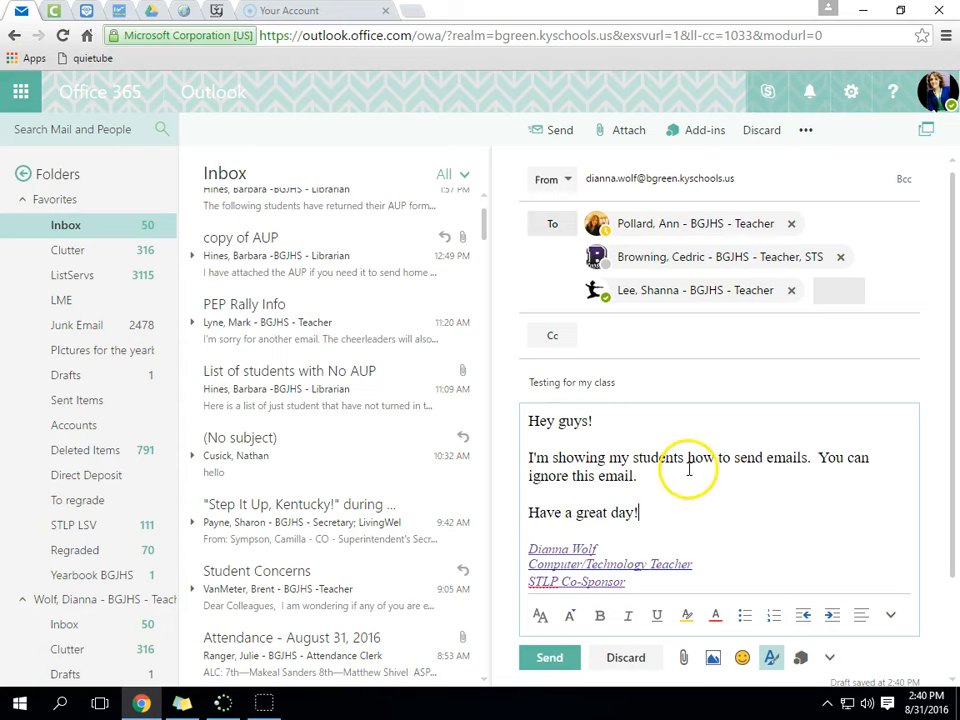
{"action": "scroll", "coordinate": [688, 470], "scroll_direction": "down", "scroll_amount": 1}
{"action": "scroll", "coordinate": [690, 470], "scroll_direction": "down", "scroll_amount": 1}
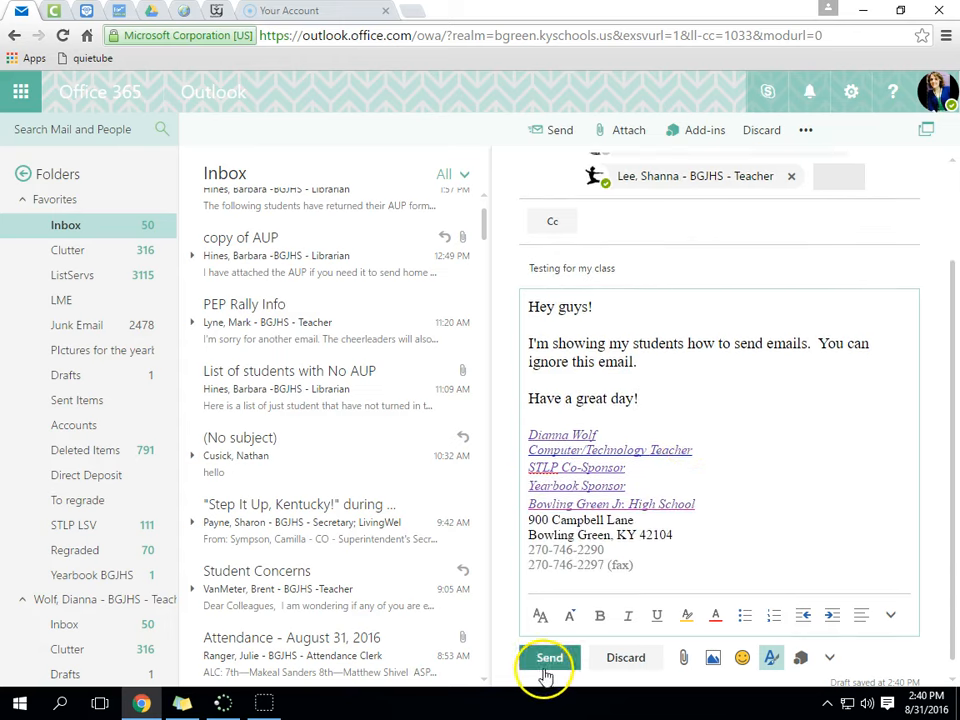
- Insert a smiley emoji, found by searching 'smile', after 'Have a great day!'
{"action": "left_click", "coordinate": [743, 658]}
{"action": "type", "text": "sun"}
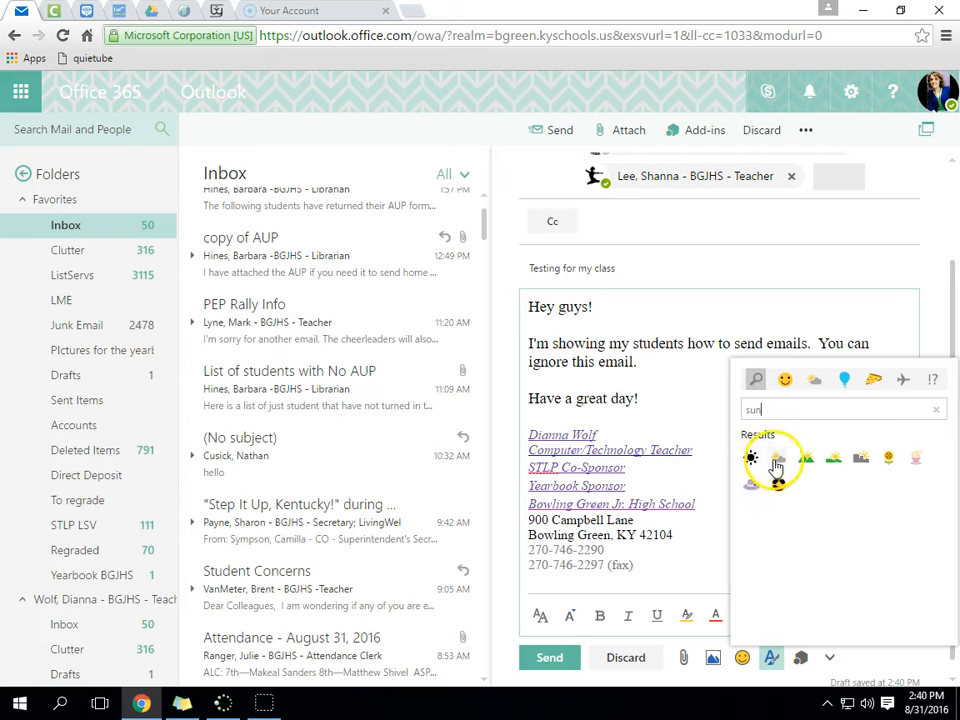
{"action": "left_click_drag", "start_coordinate": [776, 411], "coordinate": [733, 409]}
{"action": "type", "text": "smile"}
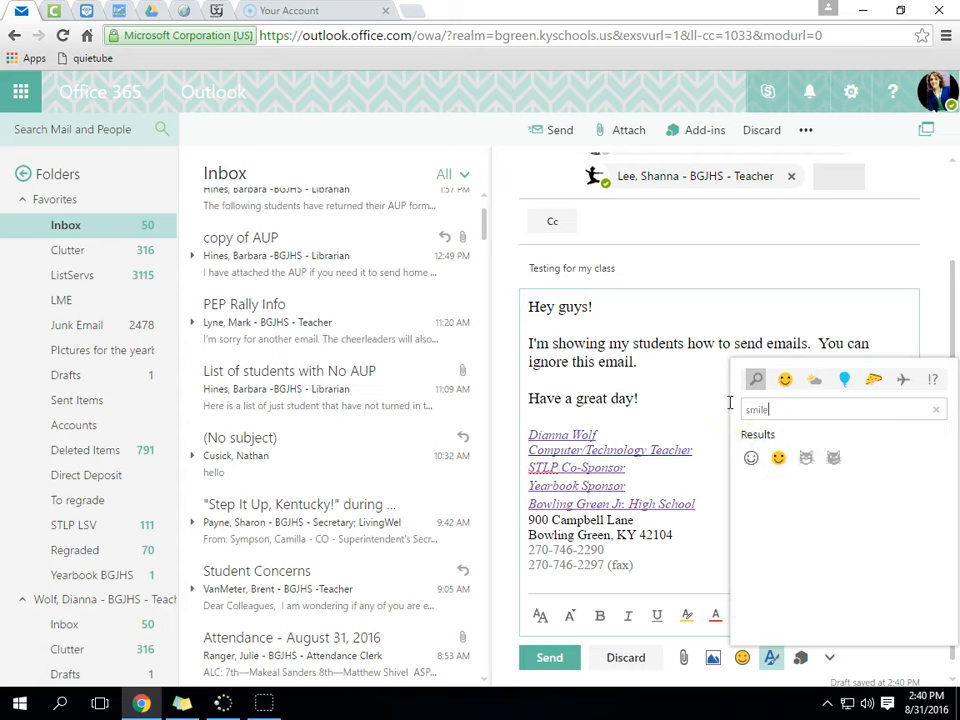
{"action": "left_click", "coordinate": [752, 459]}
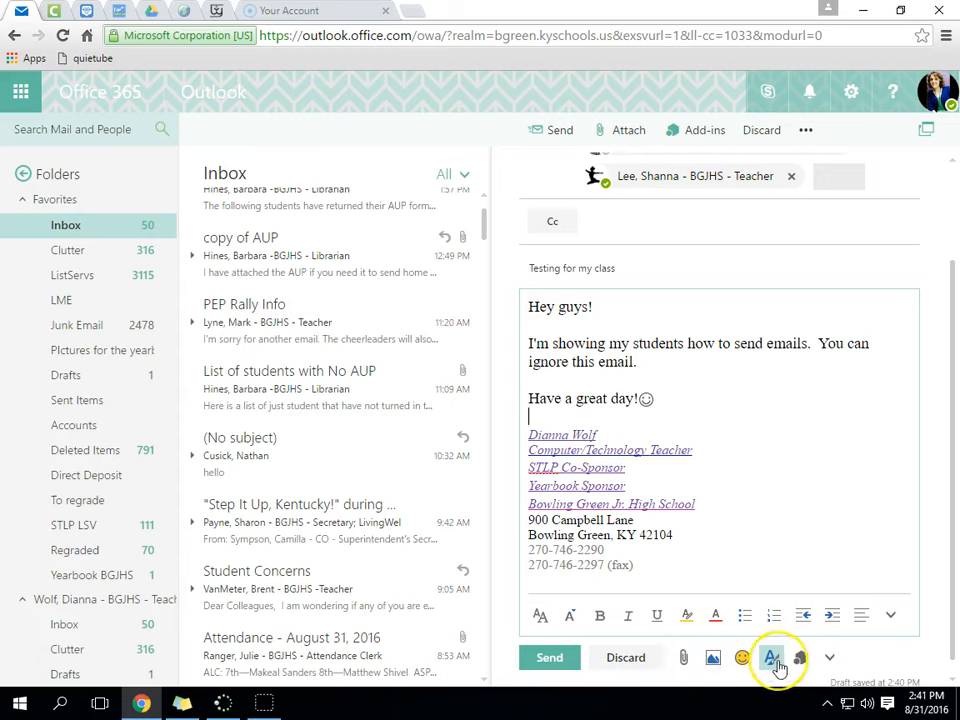
- Send the test email to the three colleagues
{"action": "left_click", "coordinate": [829, 657]}
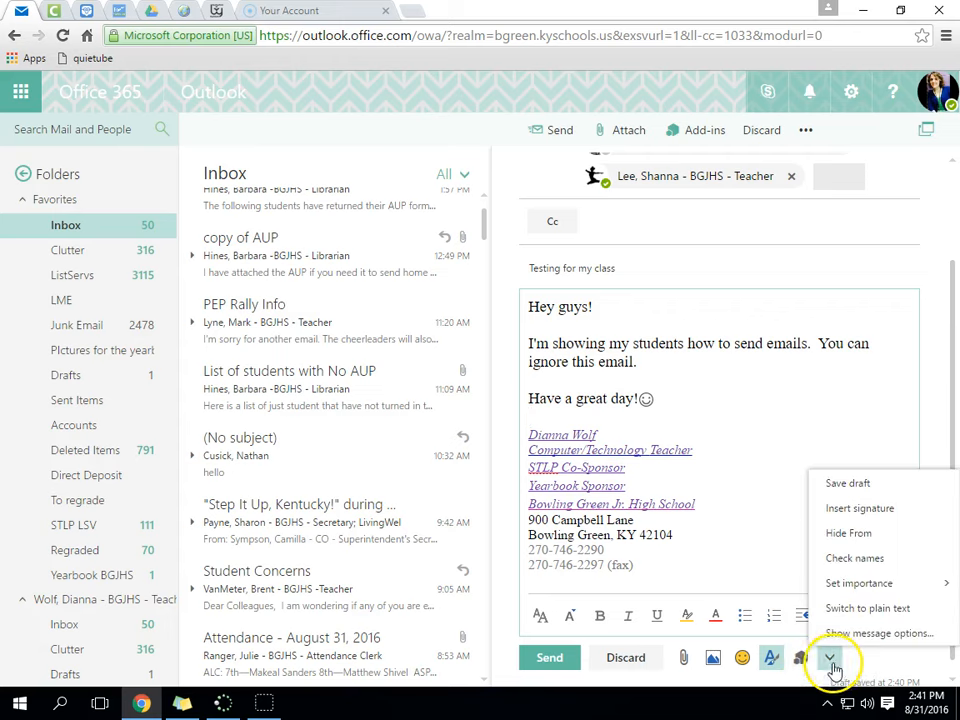
{"action": "left_click", "coordinate": [793, 579]}
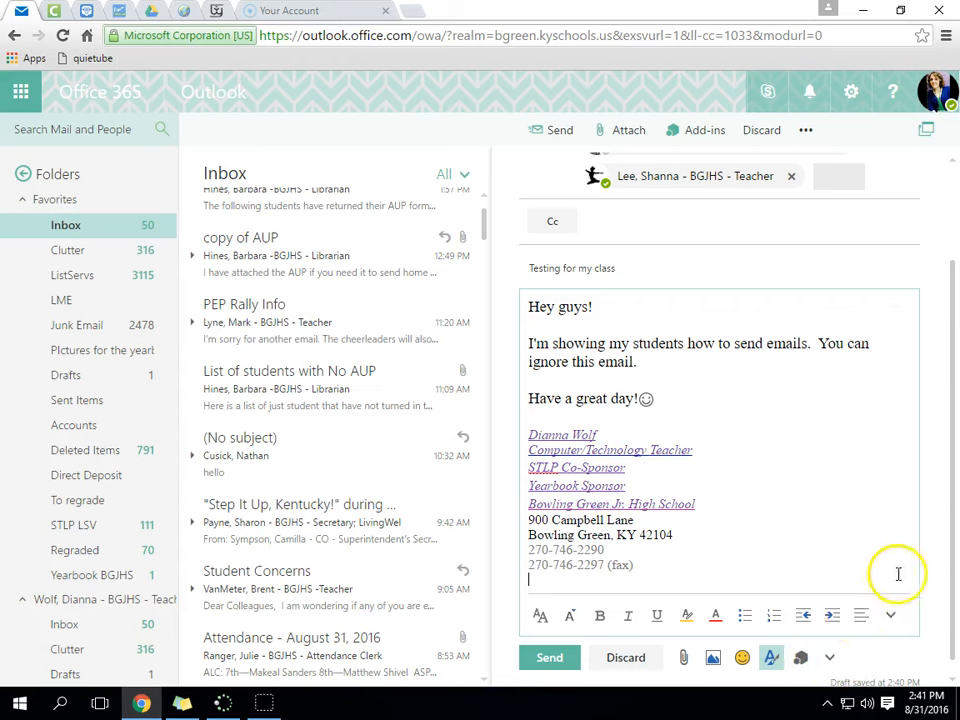
{"action": "scroll", "coordinate": [668, 454], "scroll_direction": "up", "scroll_amount": 2}
{"action": "scroll", "coordinate": [676, 466], "scroll_direction": "down", "scroll_amount": 3}
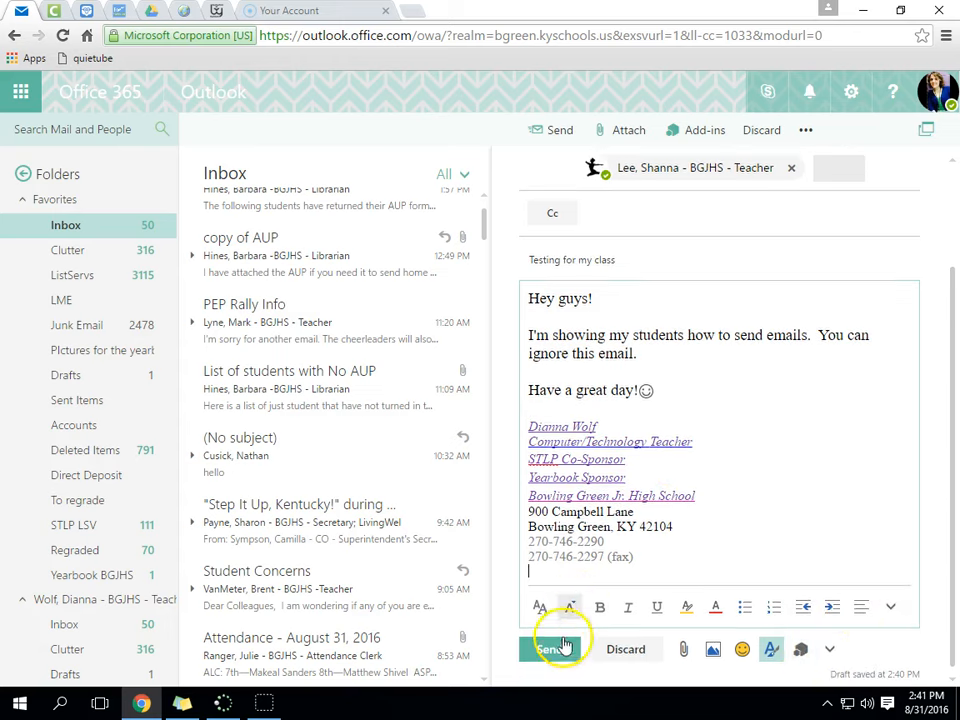
{"action": "left_click", "coordinate": [552, 650]}
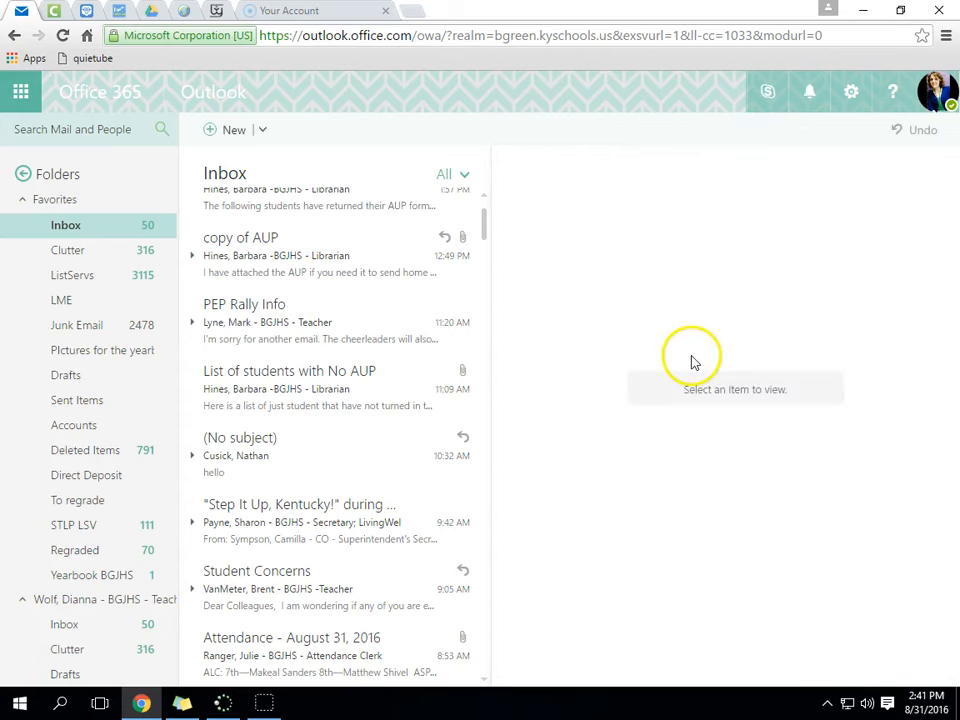
- Open the sent 'Testing for my class' email from the Sent Items folder
{"action": "left_click", "coordinate": [85, 405]}
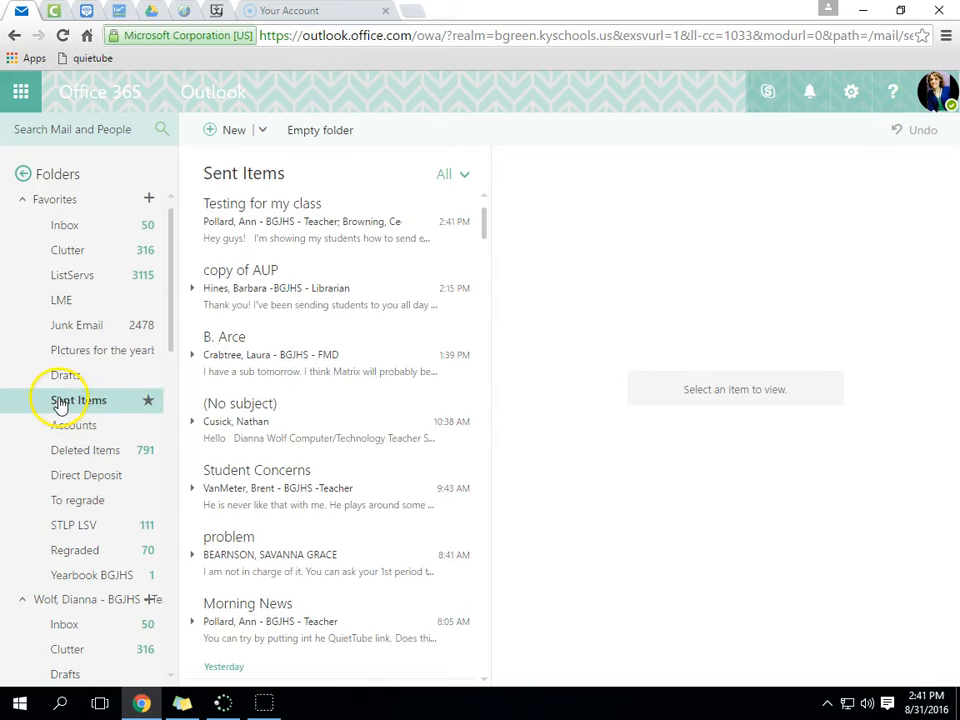
{"action": "left_click", "coordinate": [318, 235]}
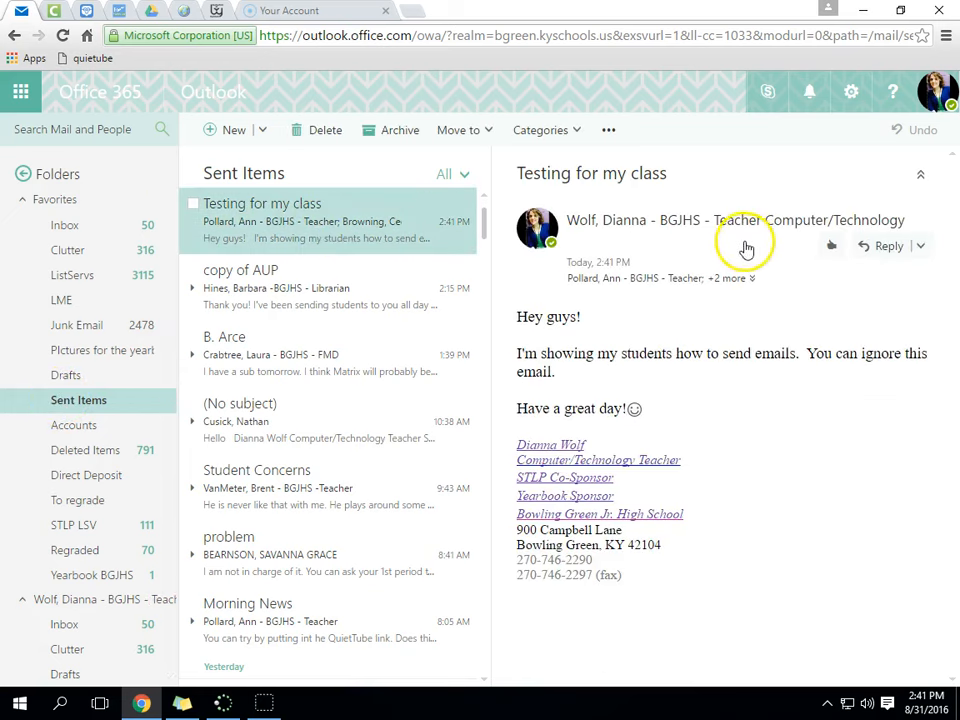
{"action": "left_click", "coordinate": [60, 704]}
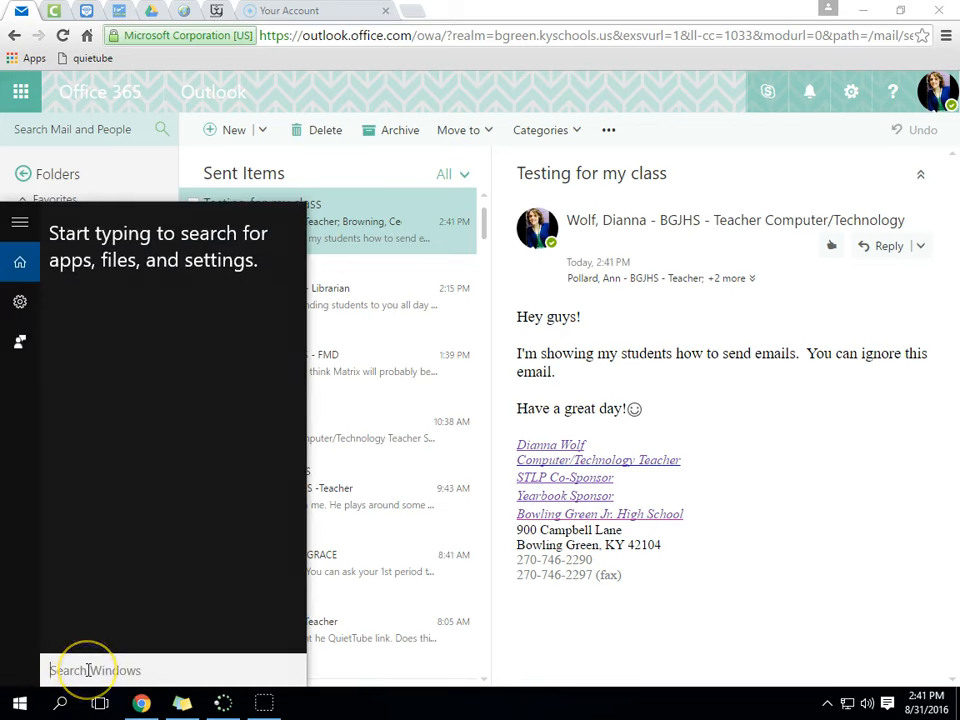
- Launch Snipping Tool and take a Full-screen Snip of the sent email
{"action": "type", "text": "snipping"}
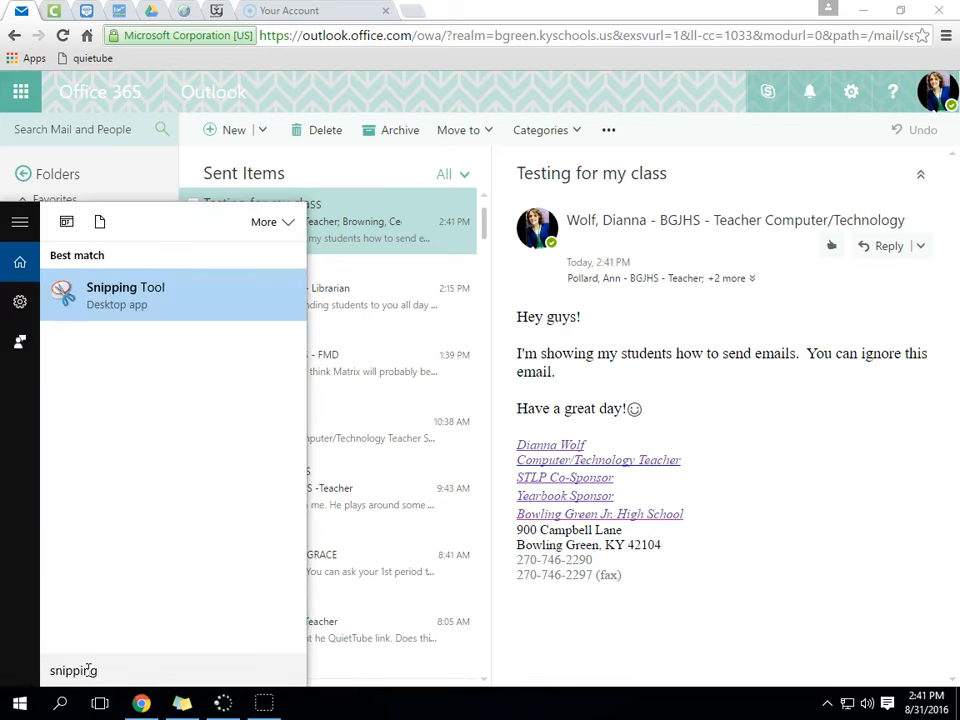
{"action": "left_click", "coordinate": [118, 300]}
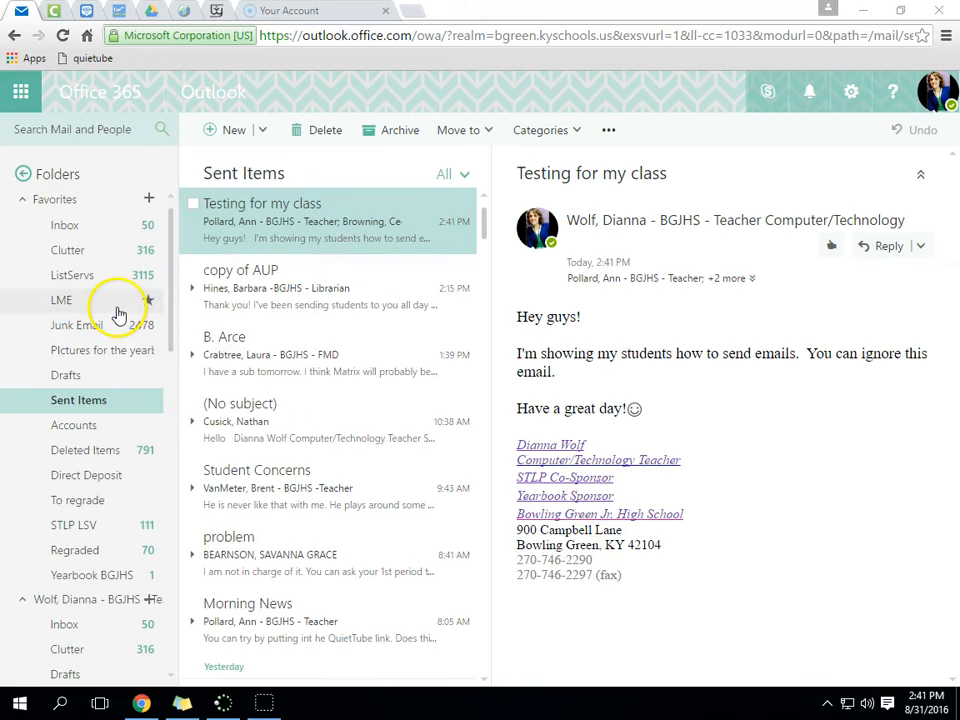
{"action": "left_click", "coordinate": [264, 703]}
{"action": "left_click", "coordinate": [264, 133]}
{"action": "left_click", "coordinate": [275, 216]}
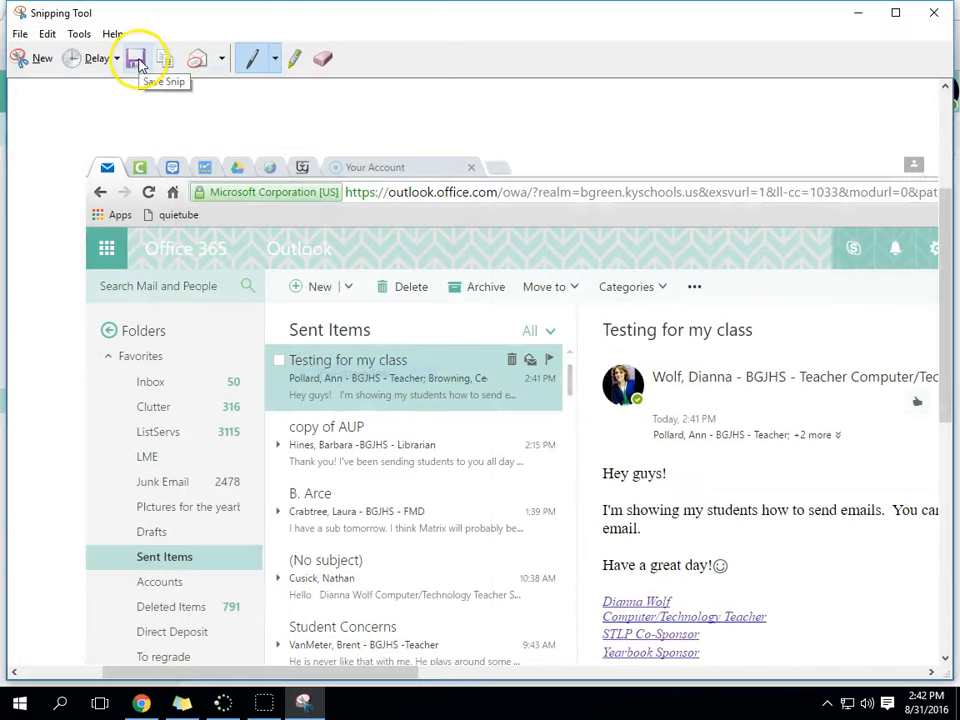
- Circle the sender, recipients and signature block on the snip with the pen
{"action": "mouse_move", "coordinate": [770, 368]}
{"action": "left_mouse_down"}
{"action": "mouse_move", "coordinate": [679, 396]}
{"action": "mouse_move", "coordinate": [861, 420]}
{"action": "mouse_move", "coordinate": [611, 439]}
{"action": "mouse_move", "coordinate": [845, 452]}
{"action": "left_mouse_up"}
{"action": "mouse_move", "coordinate": [789, 602]}
{"action": "left_mouse_down"}
{"action": "mouse_move", "coordinate": [692, 684]}
{"action": "mouse_move", "coordinate": [675, 588]}
{"action": "left_mouse_up"}
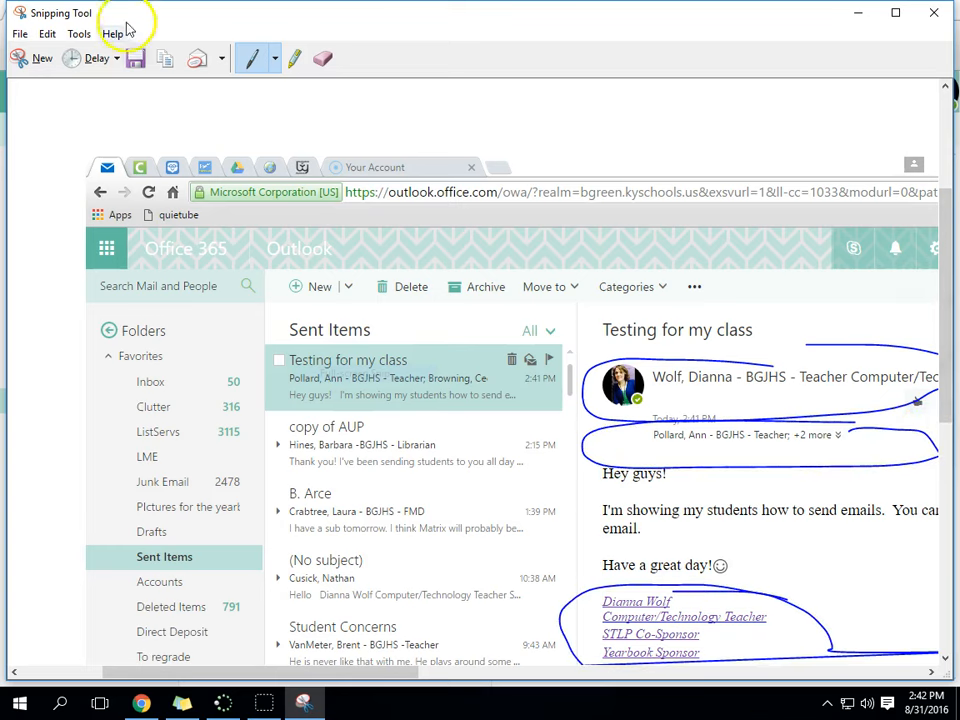
{"action": "left_click", "coordinate": [137, 62]}
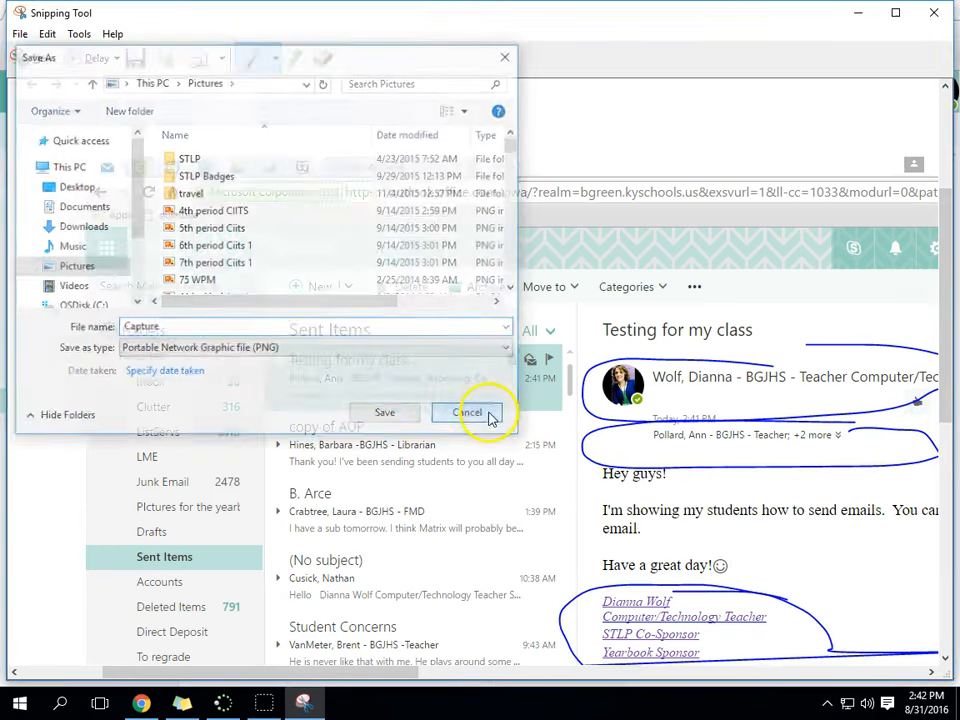
- Snip just the email's reading area and circle its sender, date and recipients, and signature
{"action": "left_click", "coordinate": [485, 413]}
{"action": "left_click", "coordinate": [18, 57]}
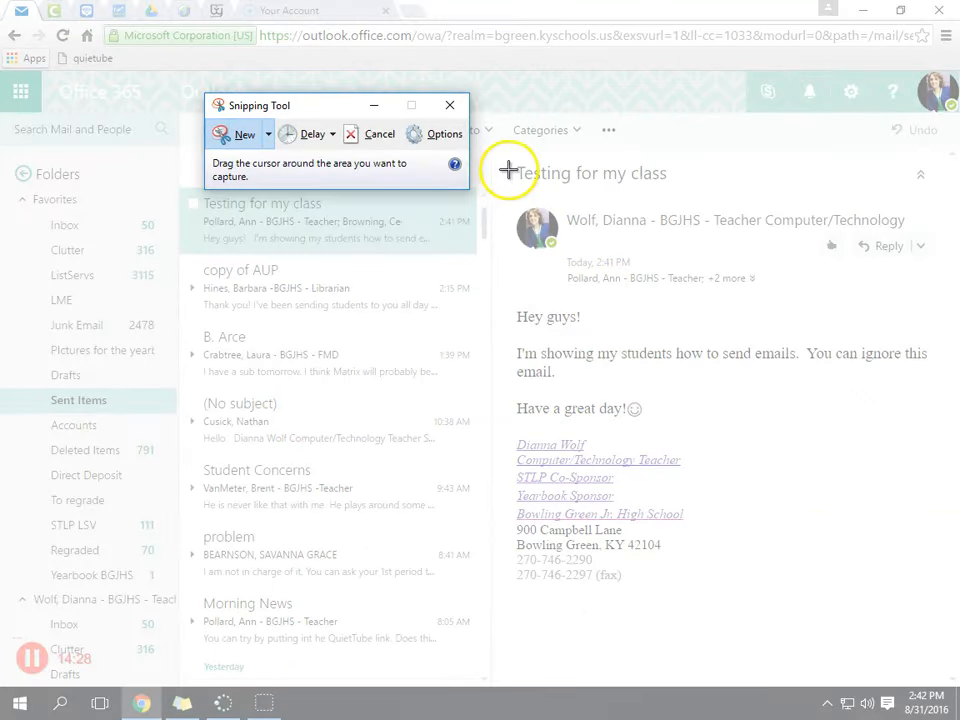
{"action": "left_click_drag", "start_coordinate": [497, 155], "coordinate": [940, 616]}
{"action": "mouse_move", "coordinate": [579, 197]}
{"action": "left_mouse_down"}
{"action": "mouse_move", "coordinate": [568, 274]}
{"action": "mouse_move", "coordinate": [583, 176]}
{"action": "left_mouse_up"}
{"action": "mouse_move", "coordinate": [690, 271]}
{"action": "left_mouse_down"}
{"action": "mouse_move", "coordinate": [674, 269]}
{"action": "mouse_move", "coordinate": [735, 251]}
{"action": "mouse_move", "coordinate": [615, 245]}
{"action": "left_mouse_up"}
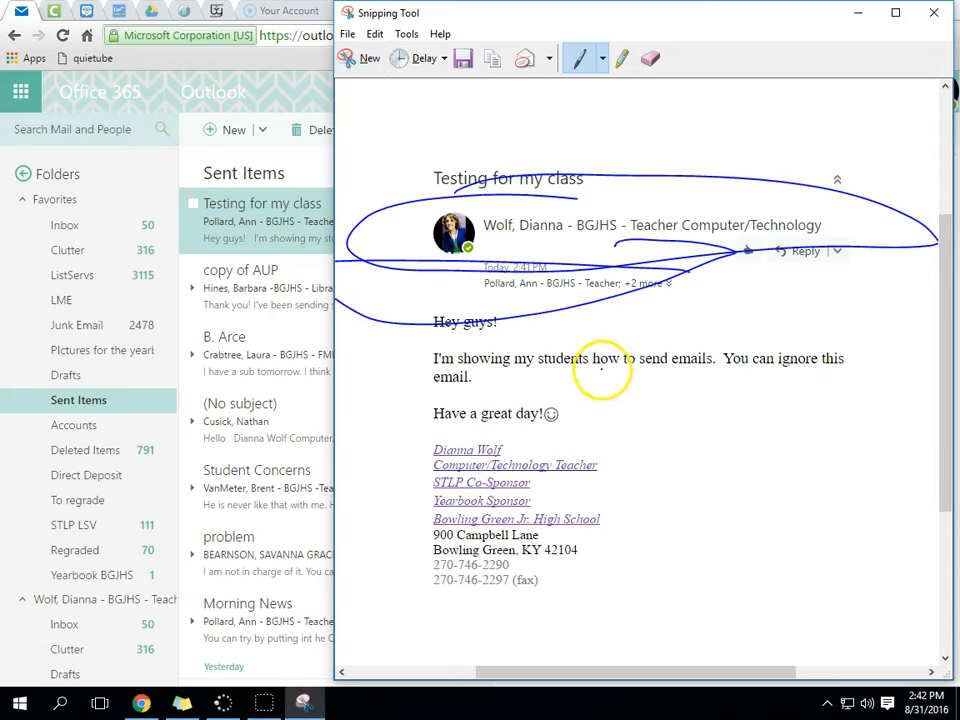
{"action": "mouse_move", "coordinate": [593, 449]}
{"action": "left_mouse_down"}
{"action": "mouse_move", "coordinate": [454, 699]}
{"action": "mouse_move", "coordinate": [536, 439]}
{"action": "mouse_move", "coordinate": [480, 392]}
{"action": "left_mouse_up"}
- Save the annotated snip as PNG, replacing the existing email-signature file in Pictures
{"action": "left_click", "coordinate": [462, 58]}
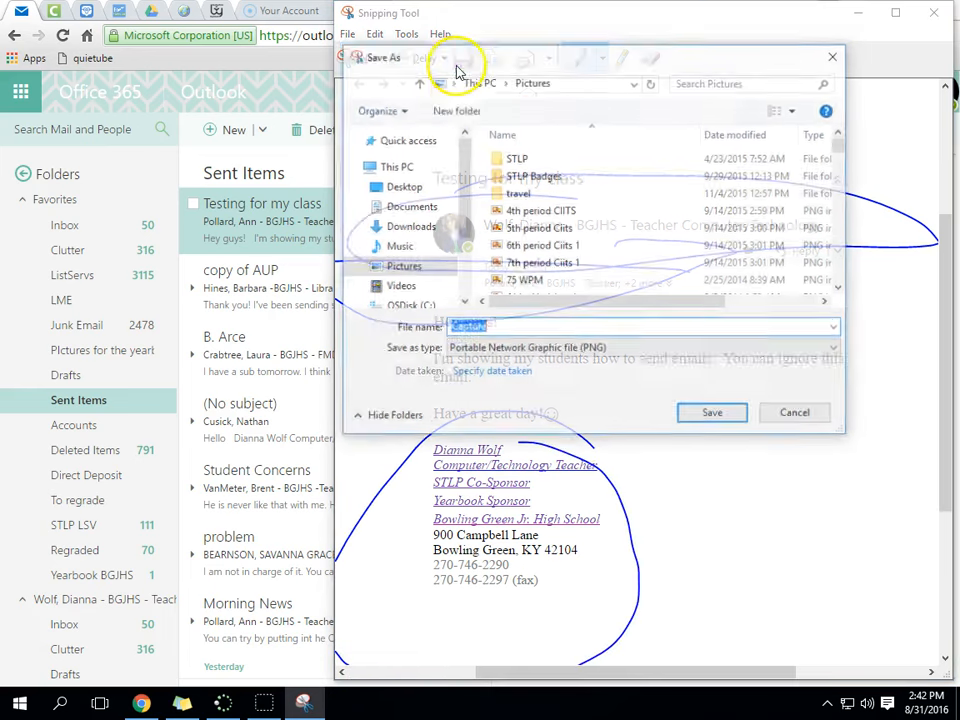
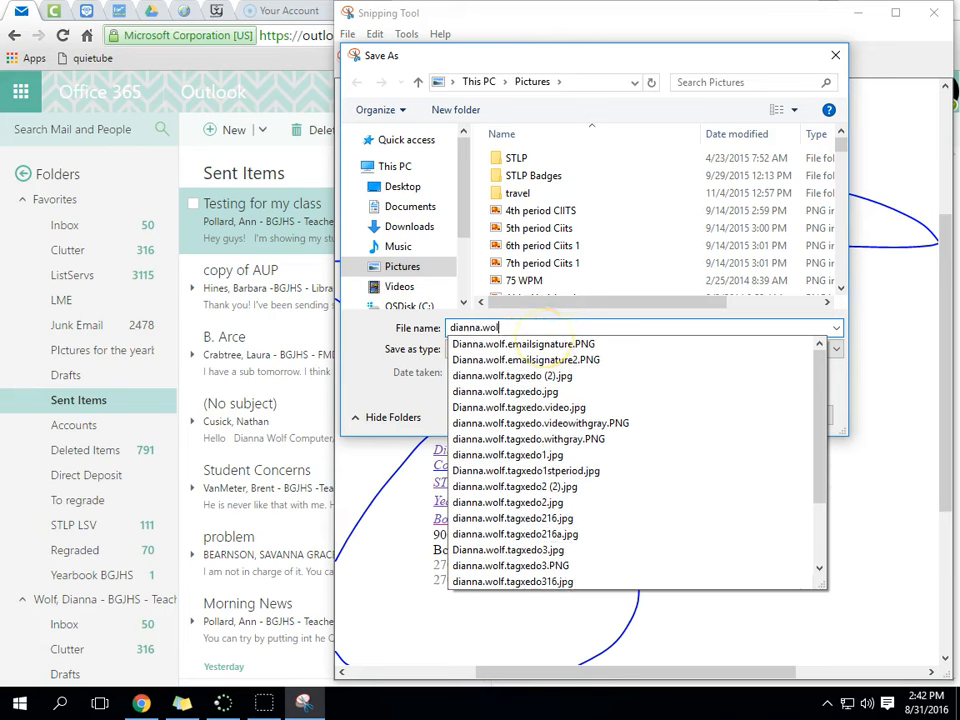
{"action": "left_click", "coordinate": [493, 346]}
{"action": "left_click", "coordinate": [714, 418]}
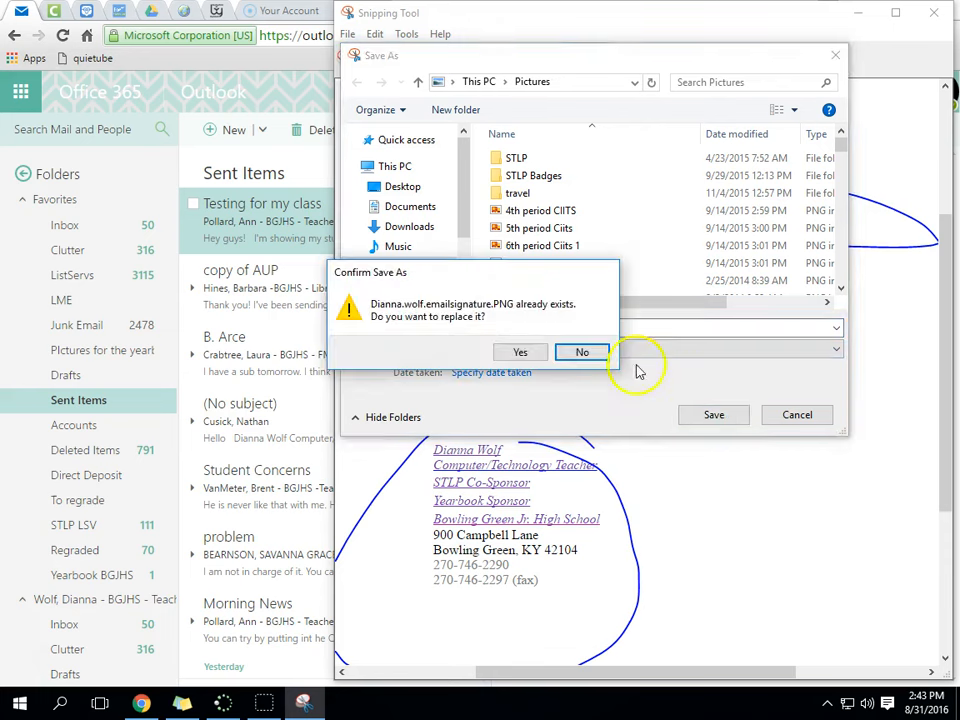
{"action": "left_click", "coordinate": [522, 354]}
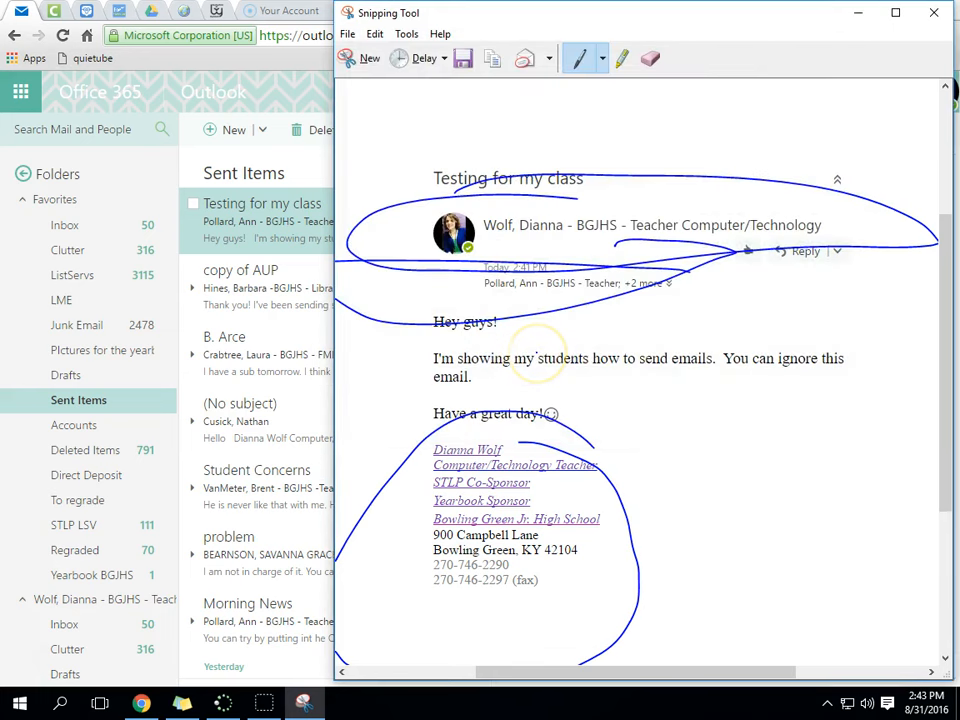